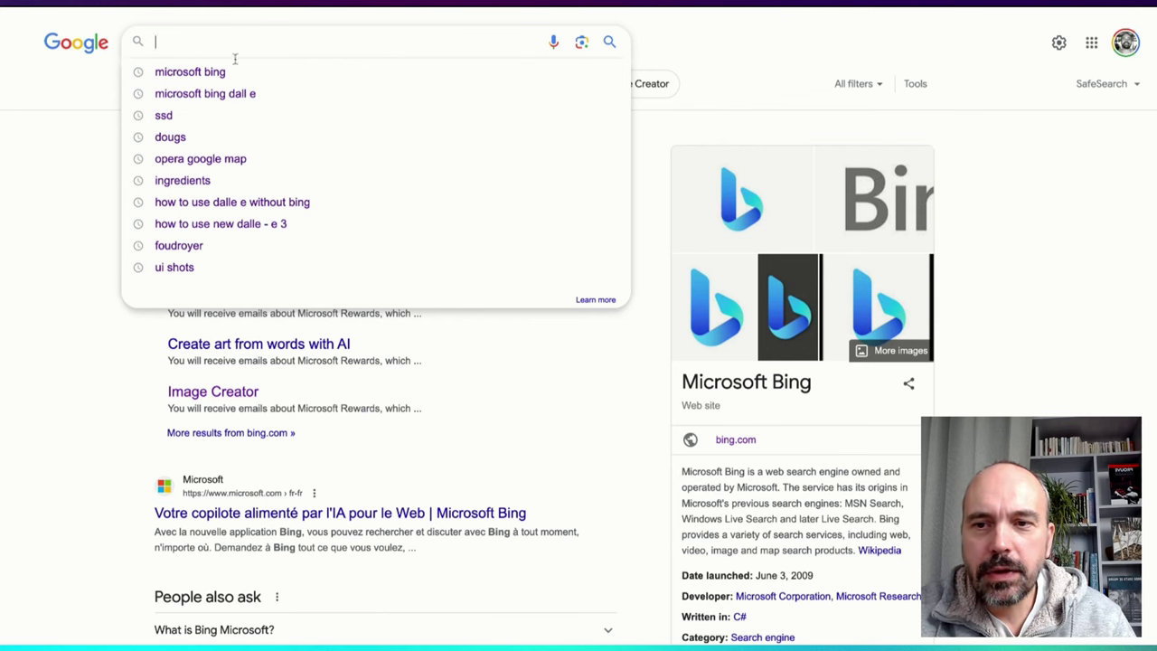
Dismiss the suggestion list and run a Google search for 'bing'
click(98, 151)
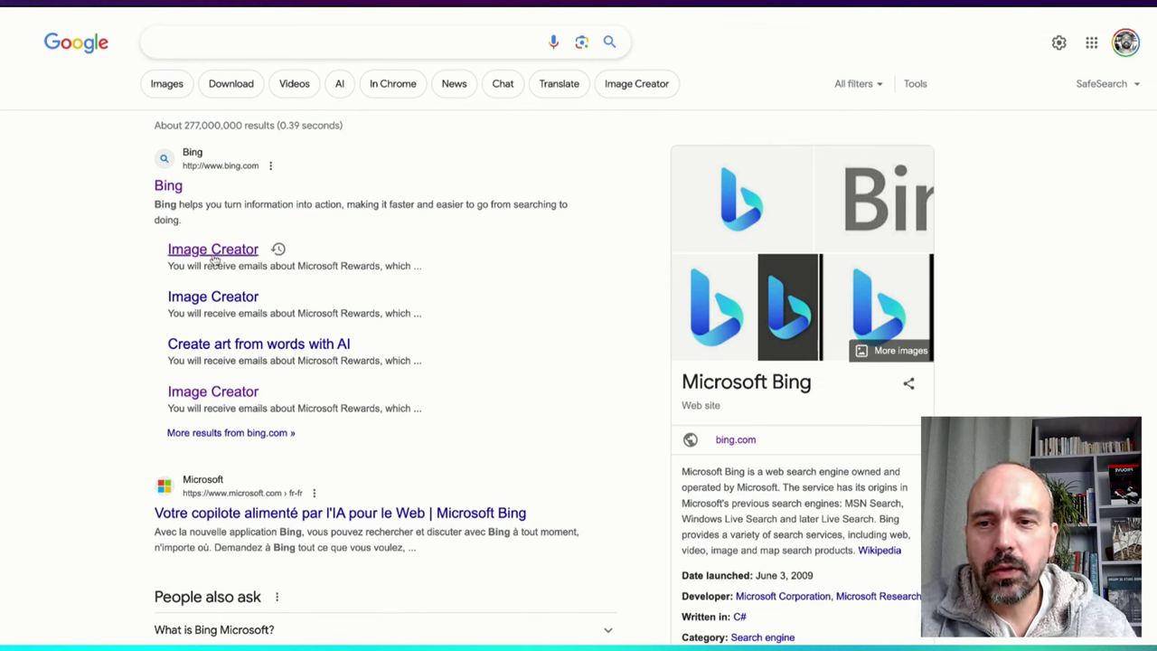
click(189, 36)
text(bing)
key(Return)
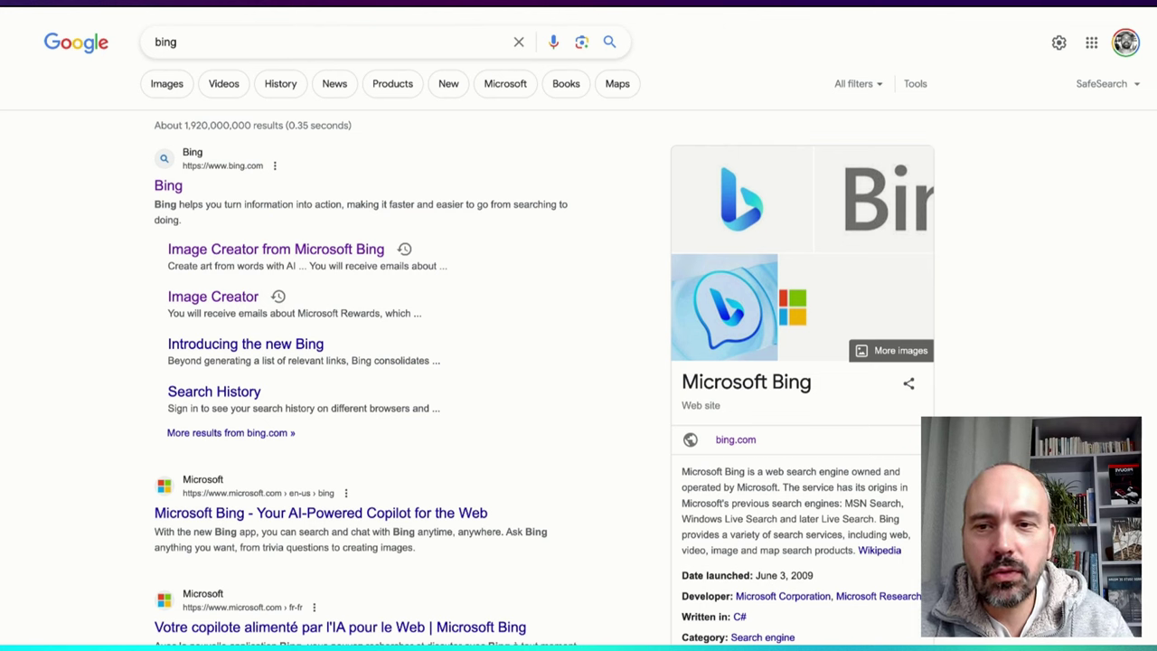
Visit Bing and its Images tab, return to Google's results, then open the Image Creator sitelink
click(168, 186)
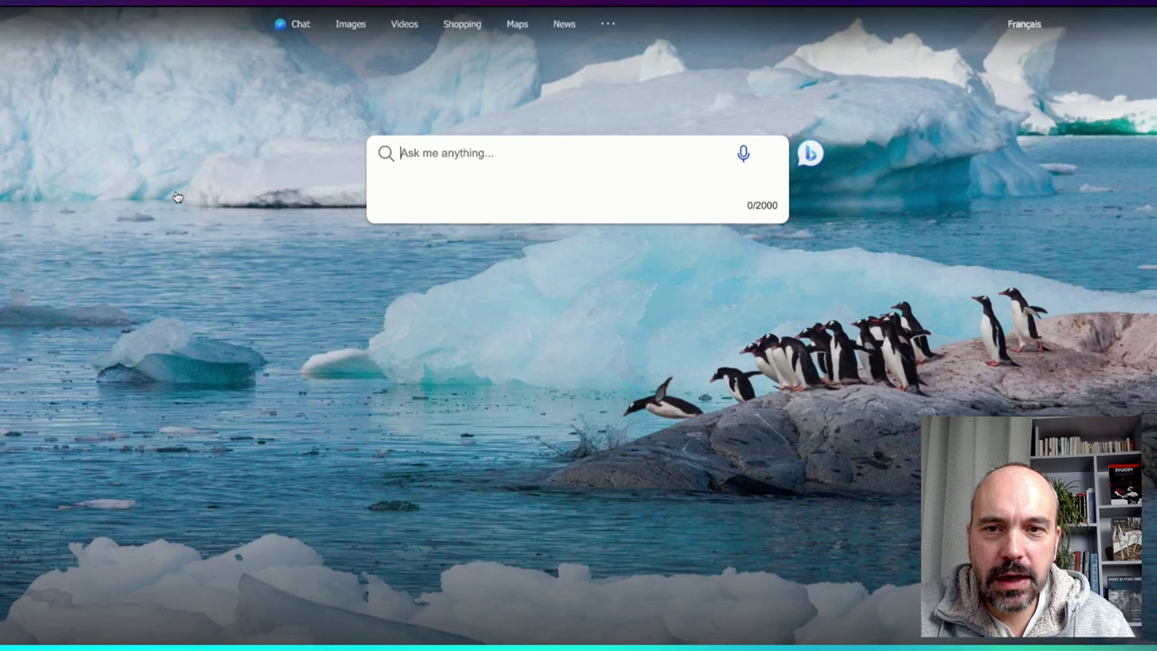
click(359, 27)
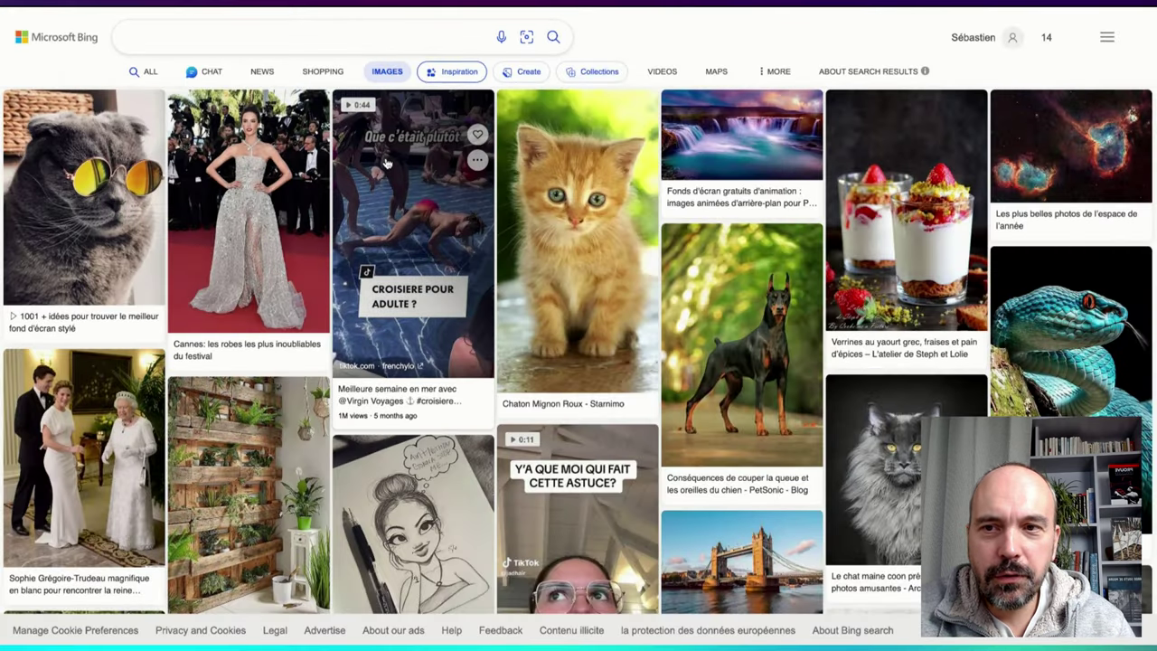
click(48, 9)
click(48, 9)
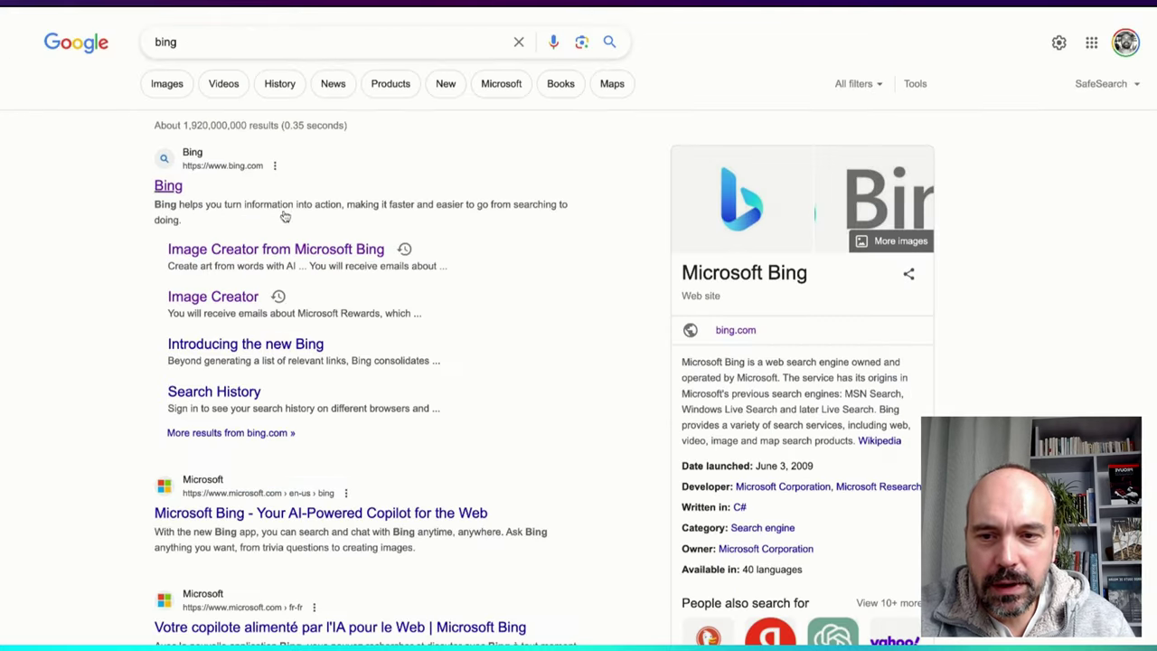
click(213, 296)
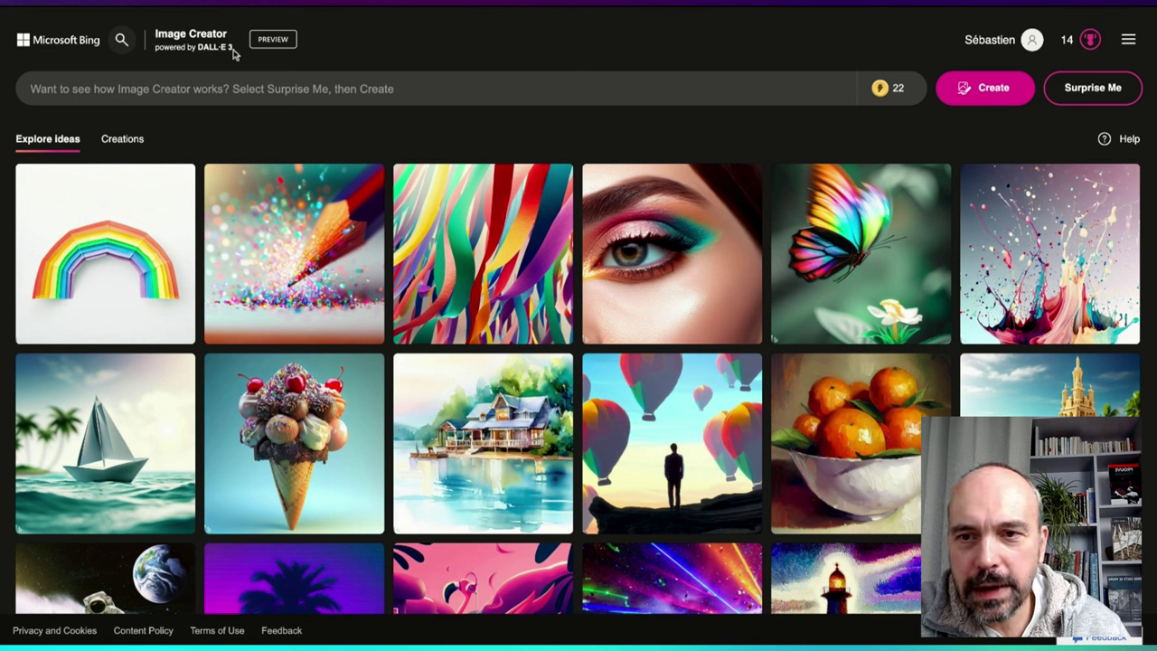
drag(233, 53, 195, 51)
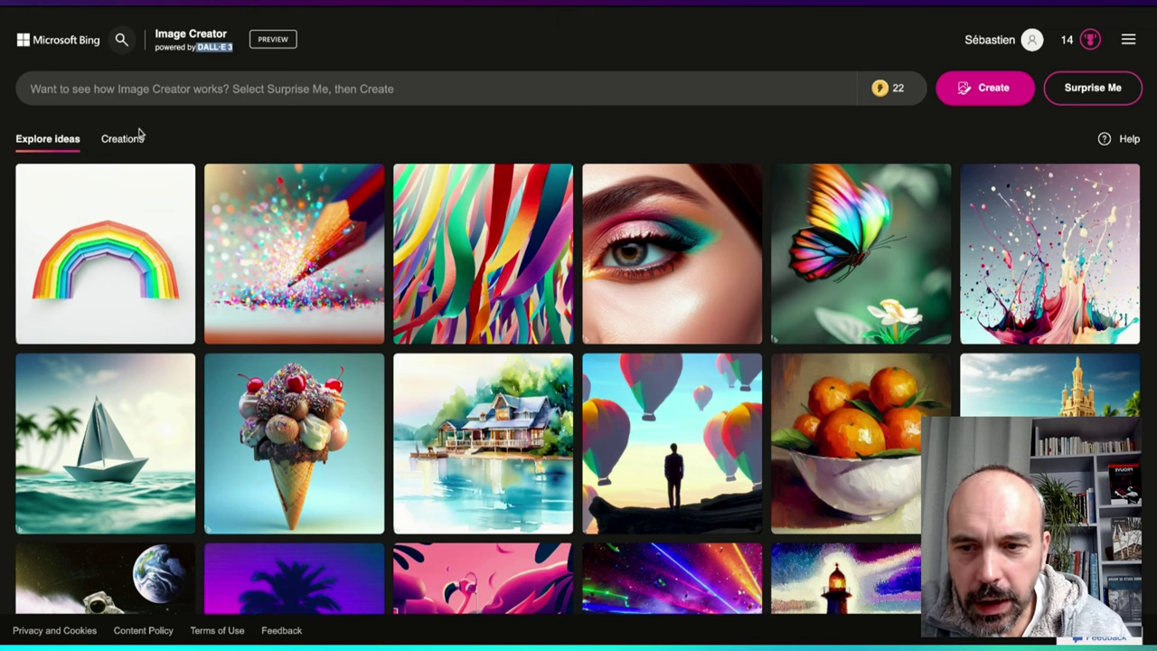
scroll(141, 301, down, 10)
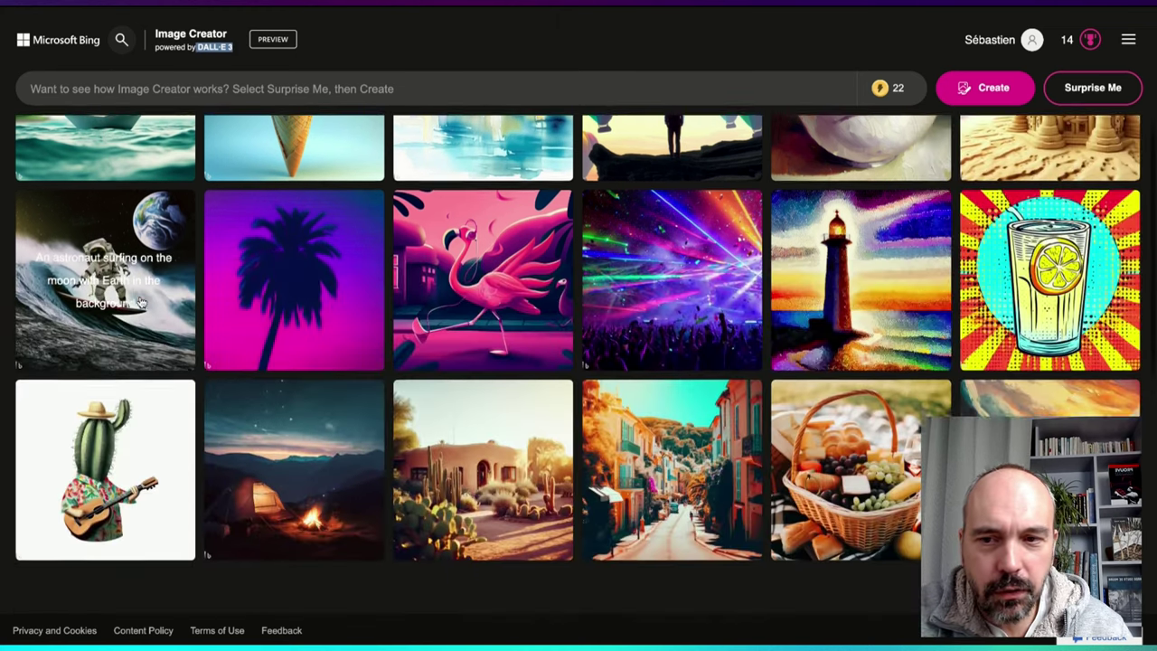
scroll(141, 301, up, 8)
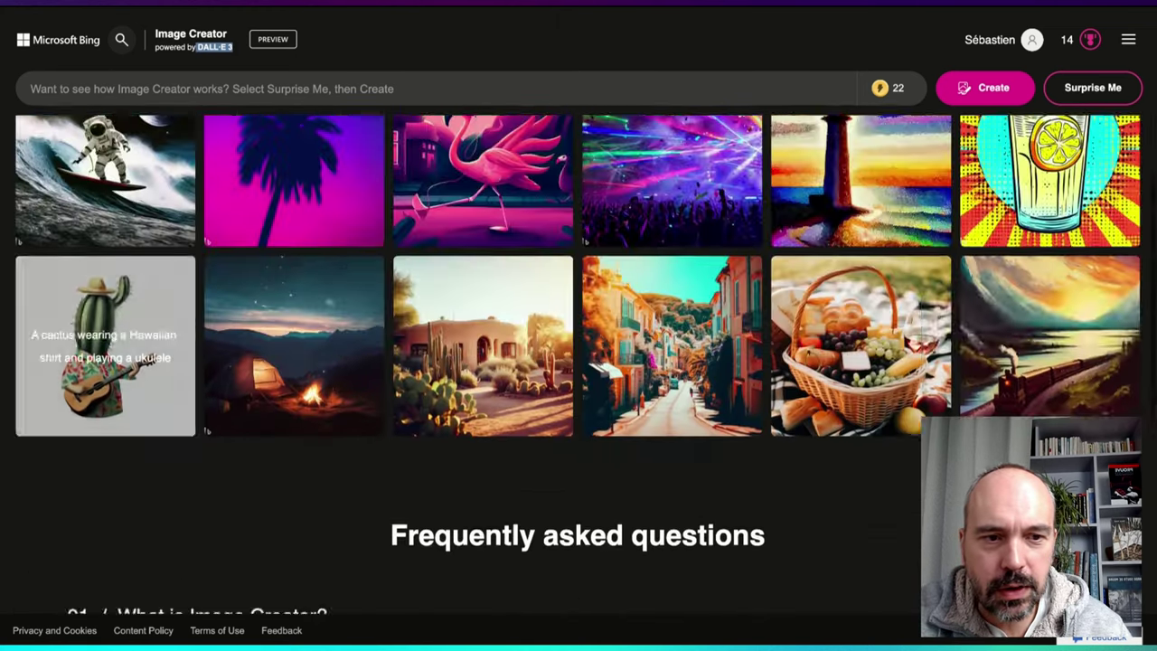
scroll(669, 334, up, 2)
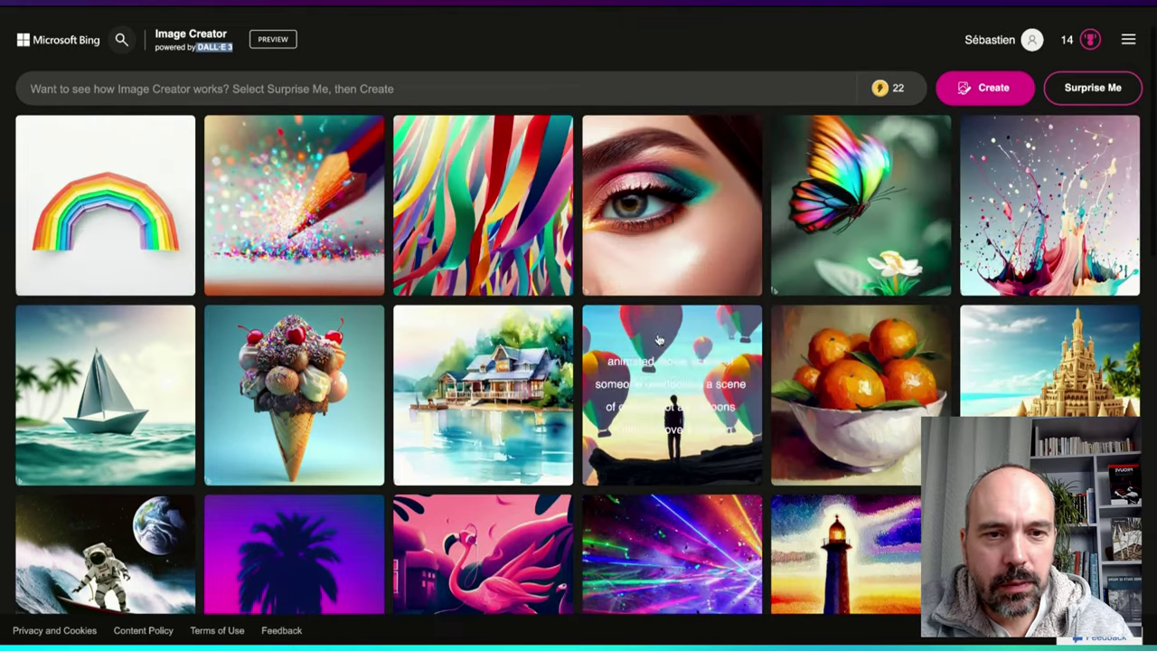
click(861, 179)
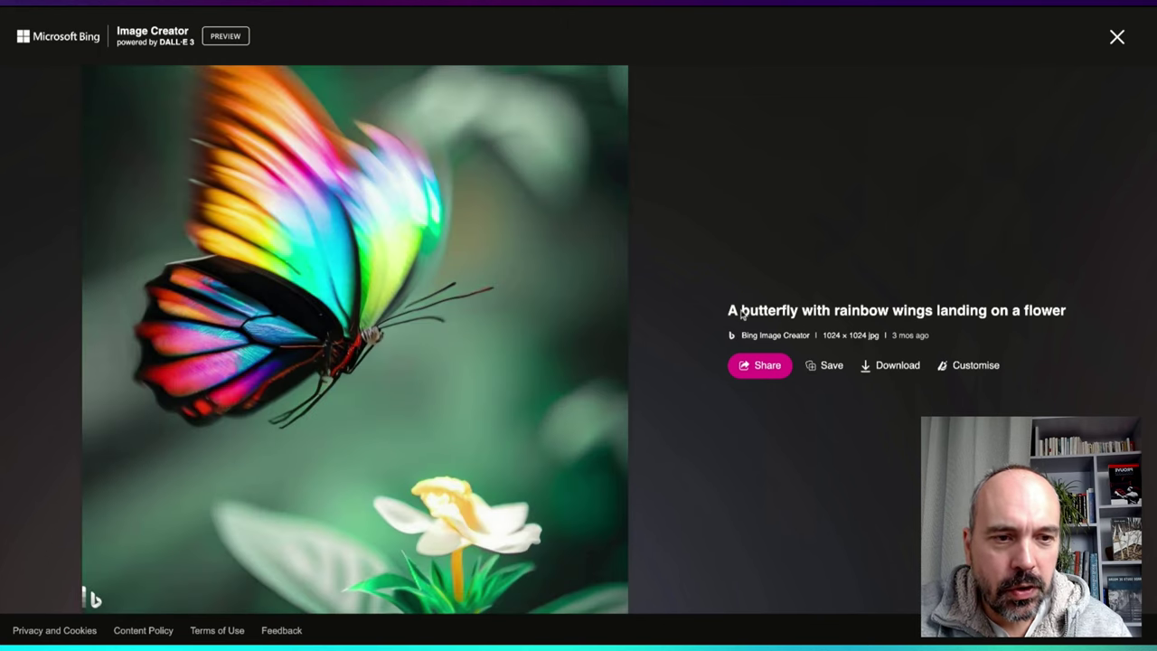
drag(731, 312, 1101, 312)
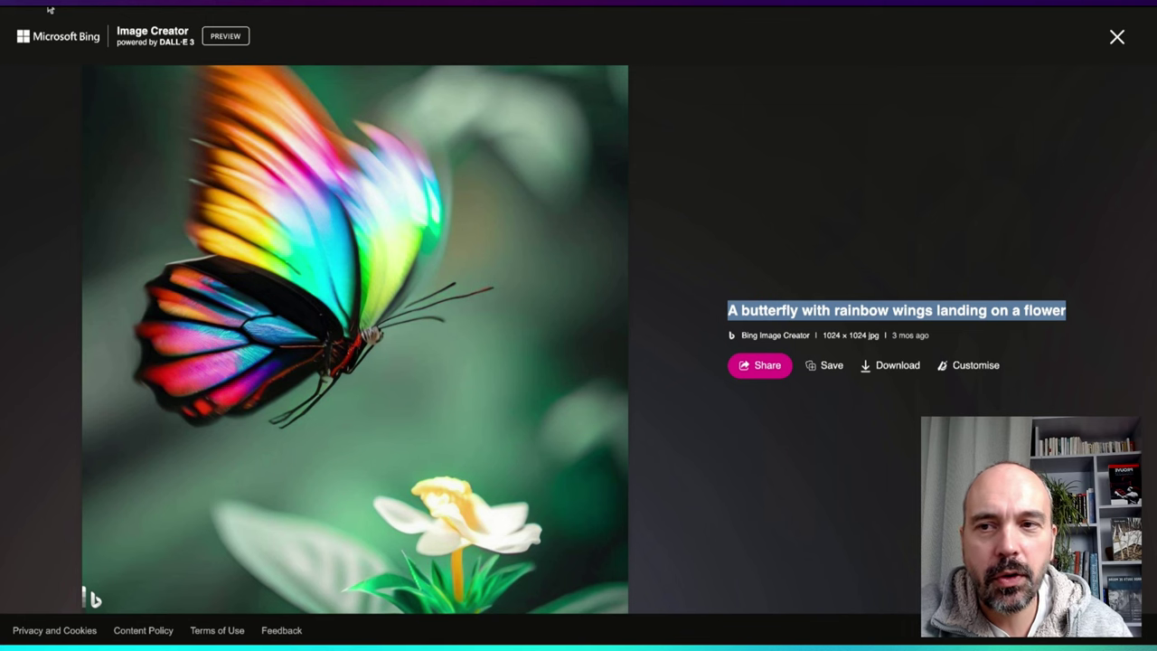
key(alt+Left)
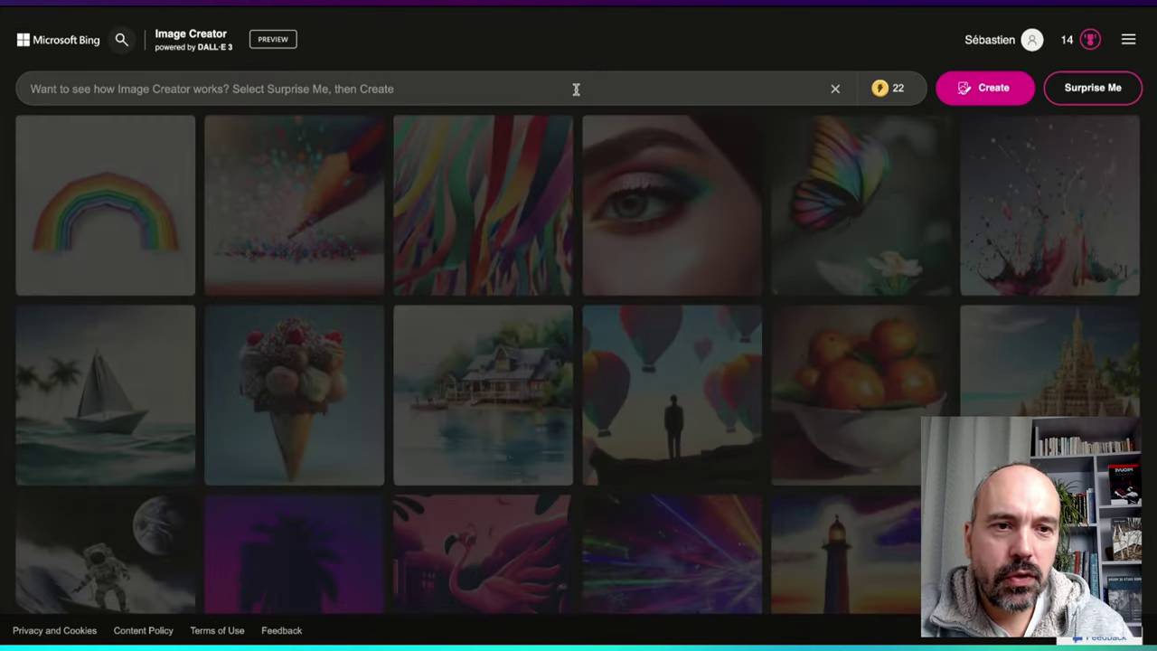
mouse_move(878, 87)
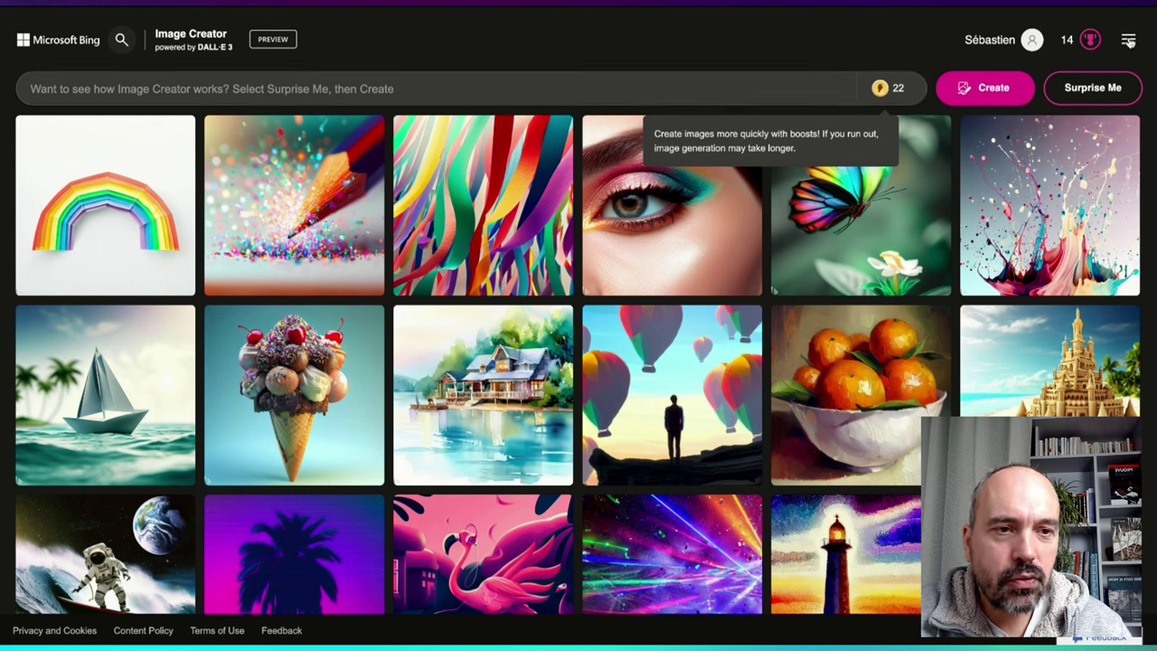
click(1128, 41)
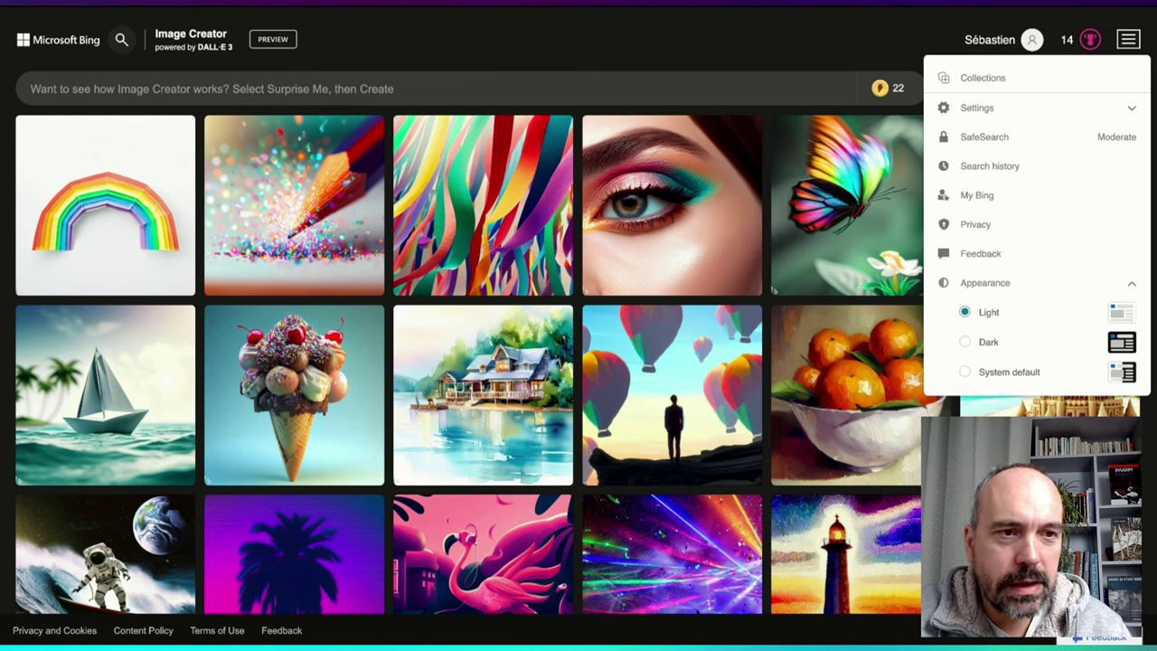
click(1072, 52)
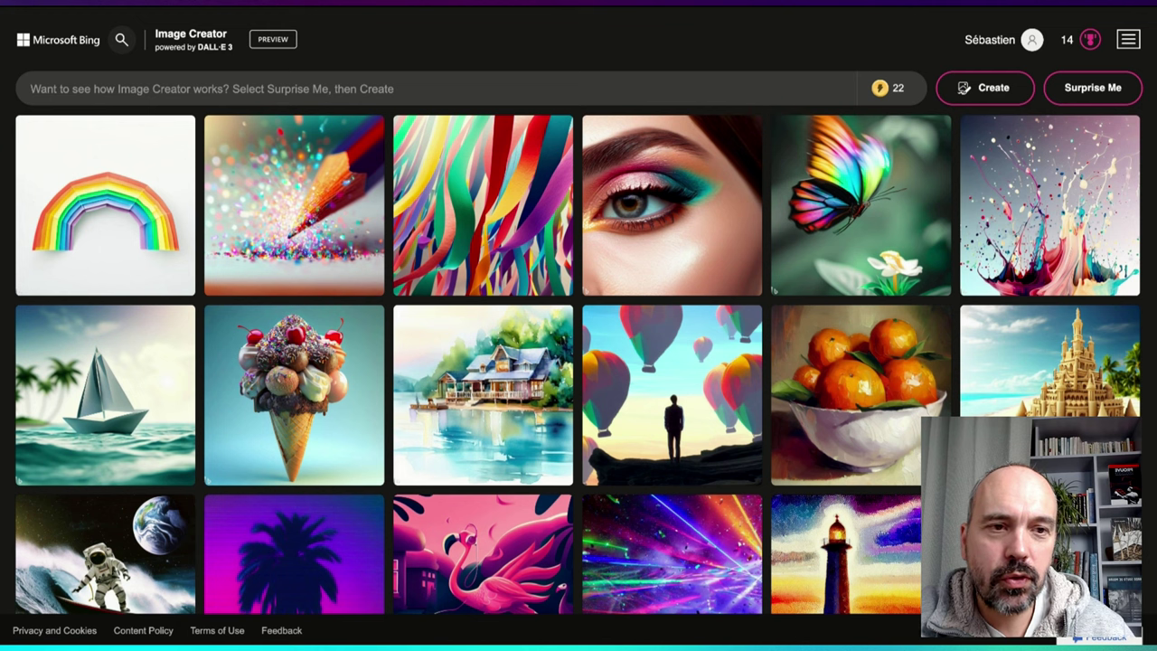
click(977, 89)
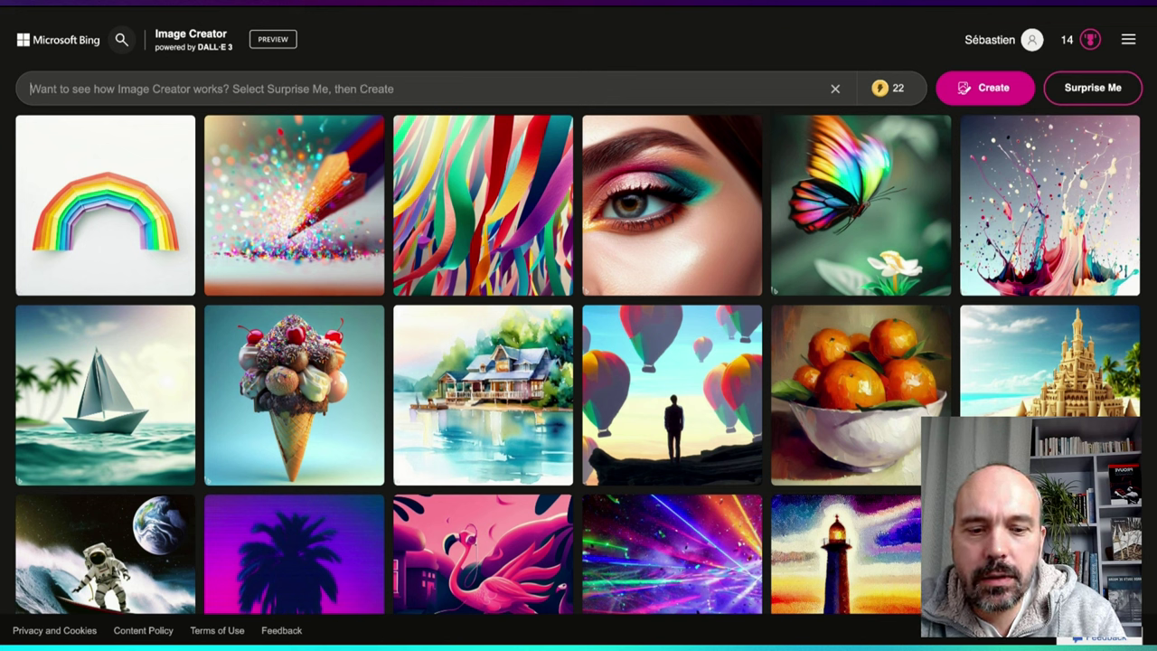
Generate images from the prompt 'modern house in the forest'
text(modern )
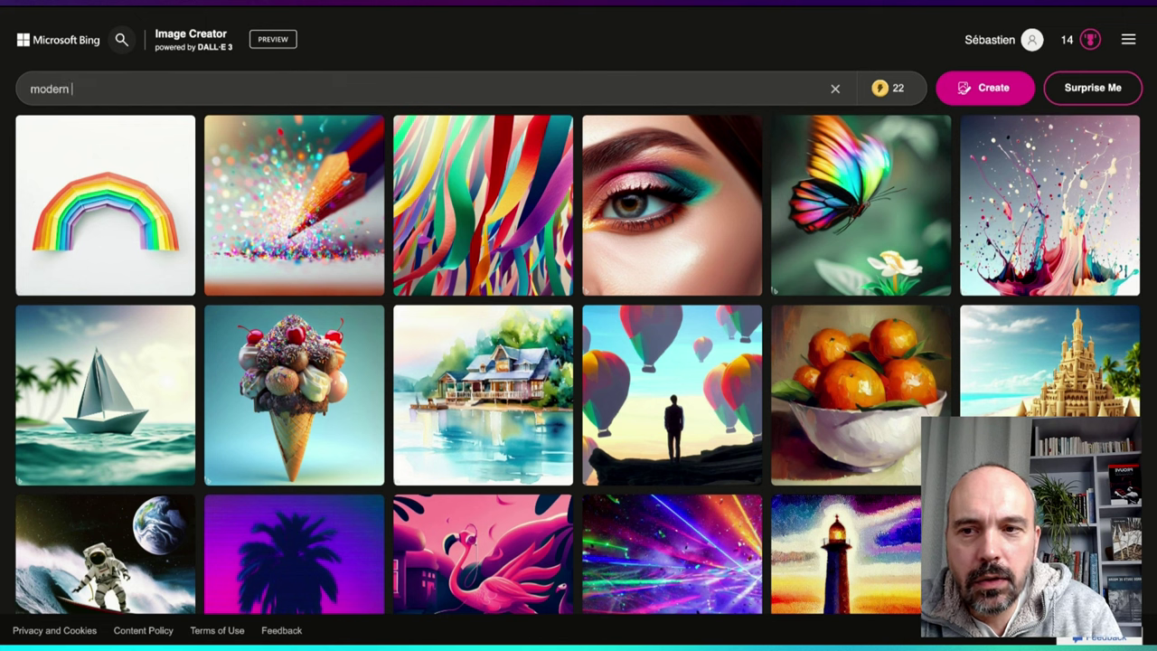
text(house in the forest)
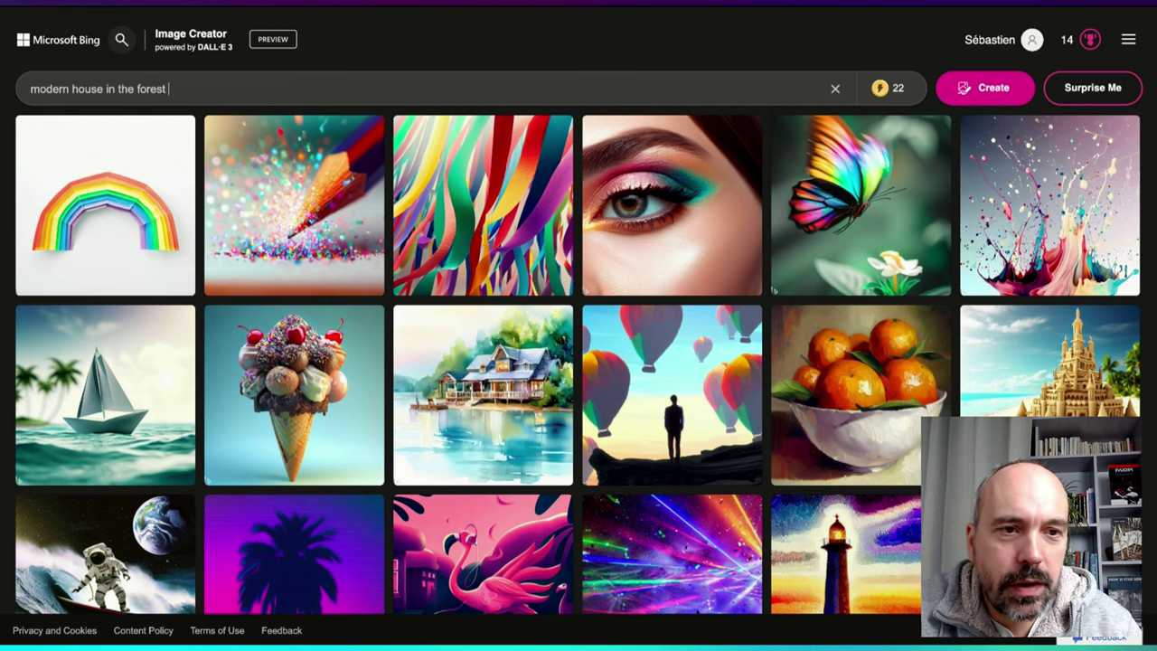
click(960, 92)
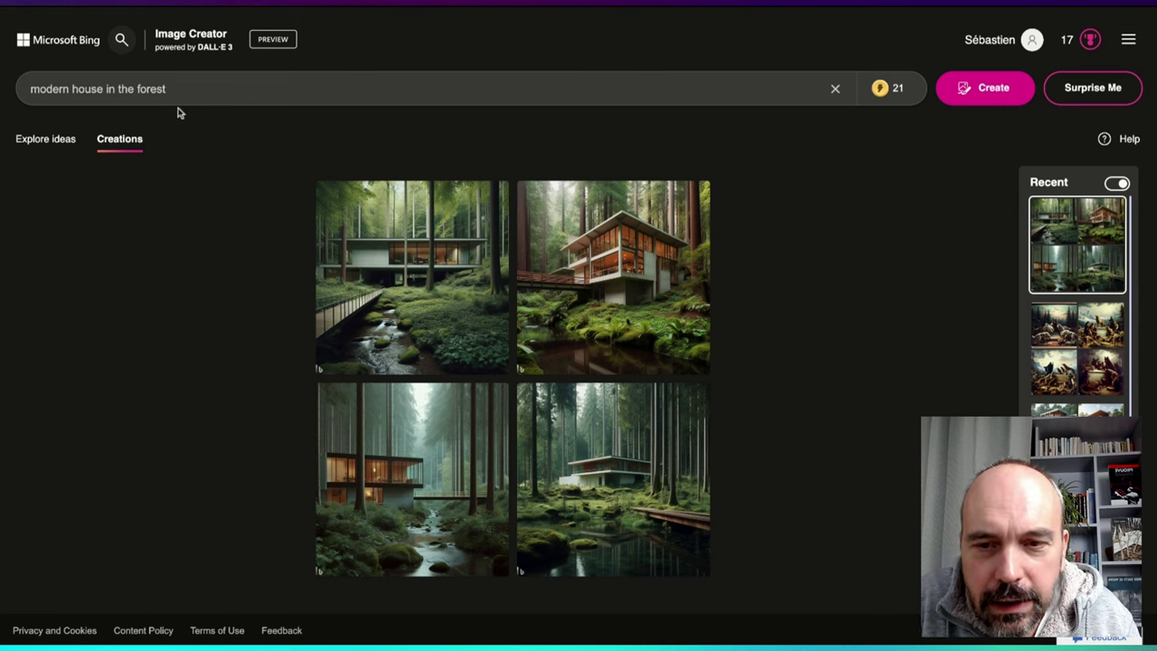
triple_click(99, 88)
triple_click(80, 88)
triple_click(63, 88)
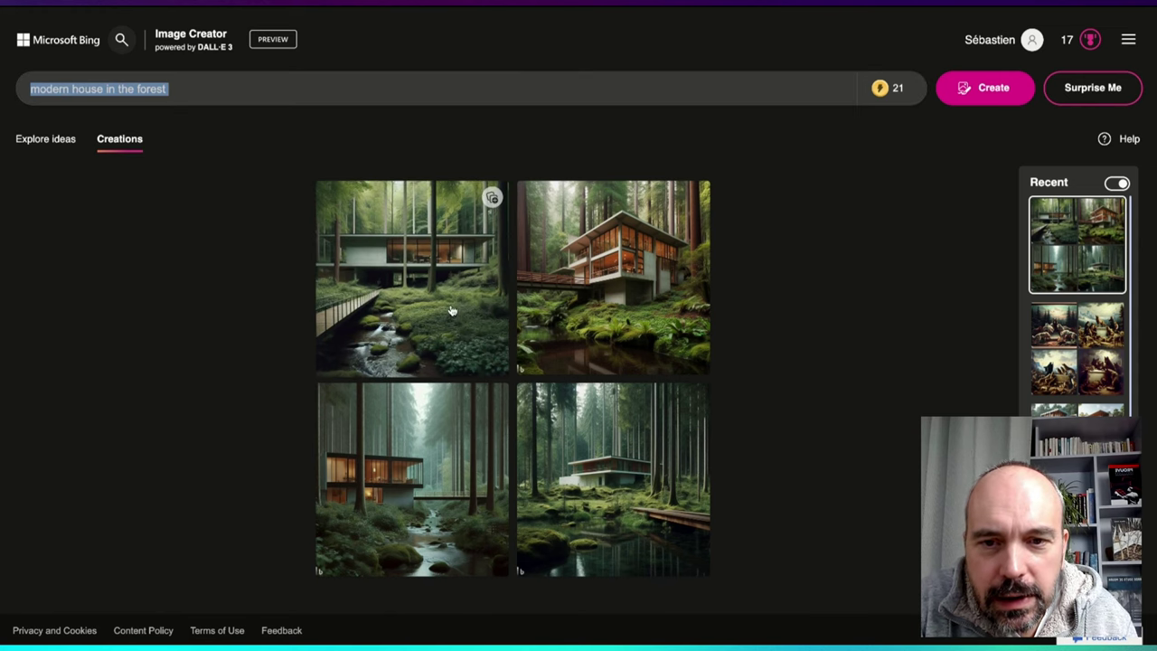
click(451, 311)
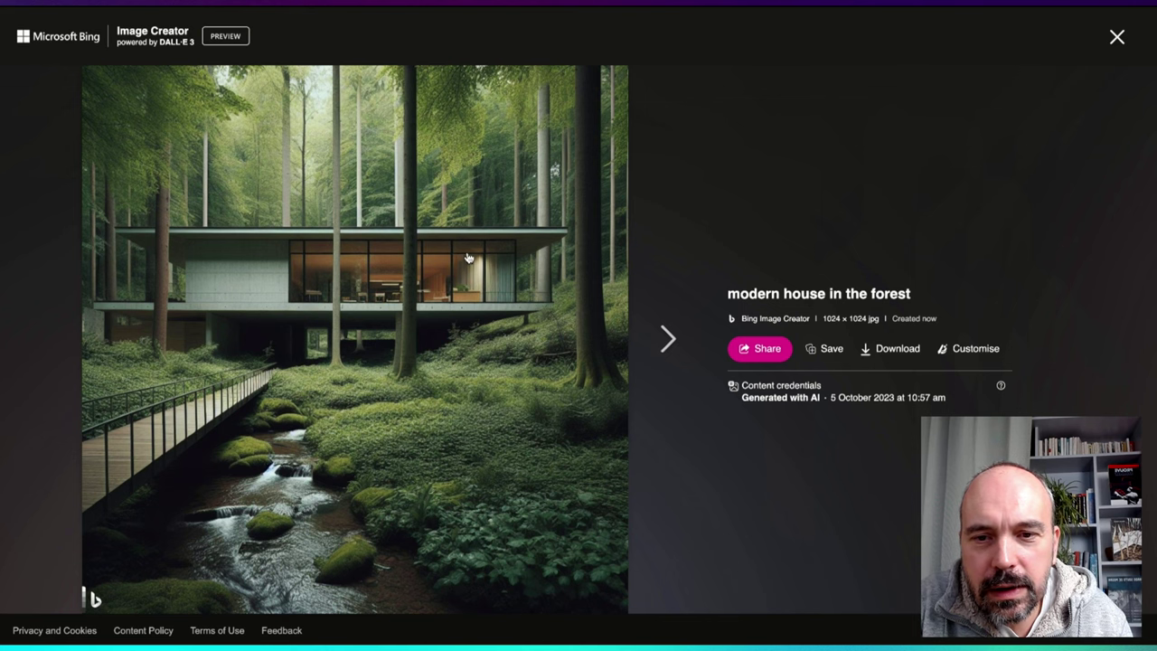
click(661, 340)
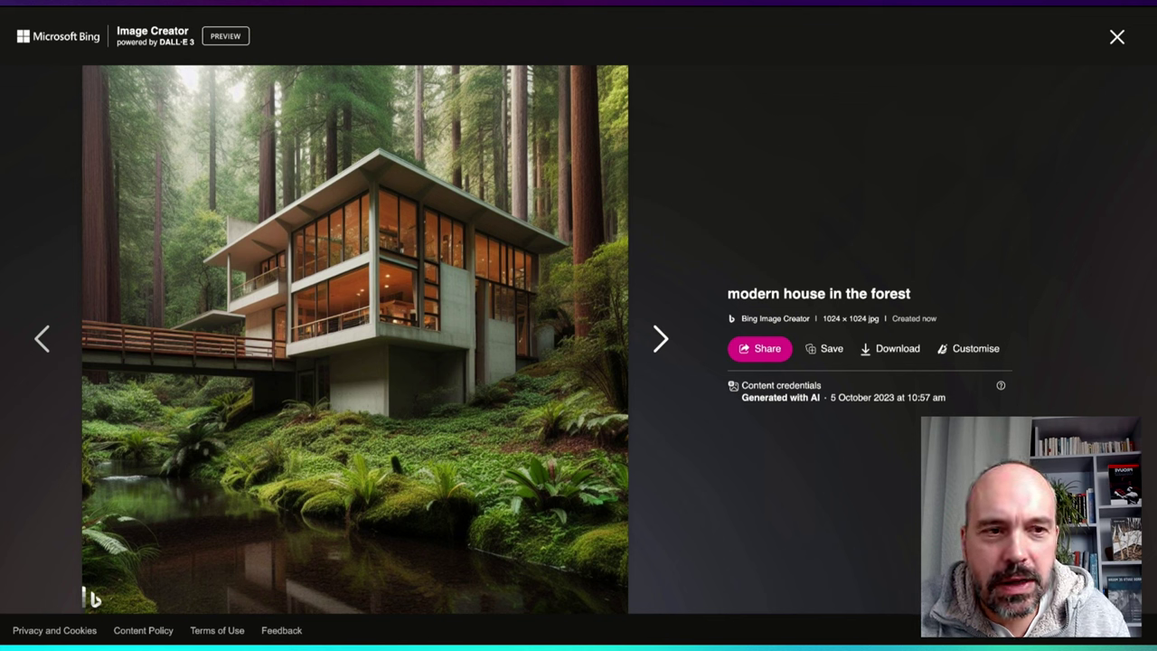
click(1117, 37)
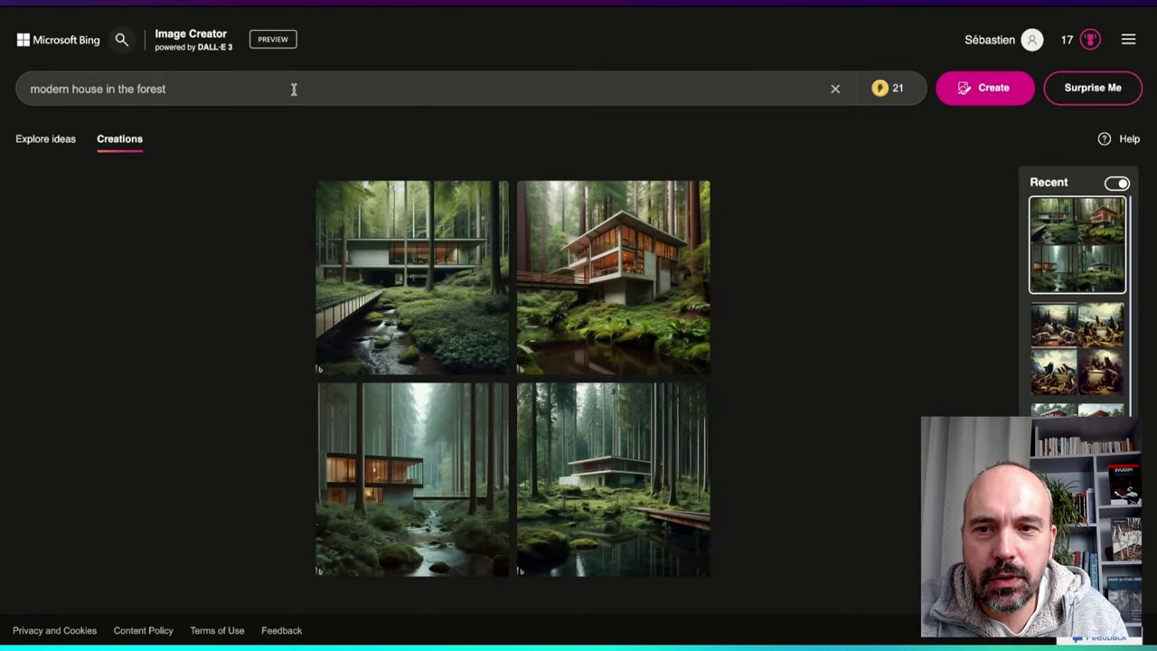
Insert 'tropical' before forest and ask for a drone-shot view of the house from above
click(249, 90)
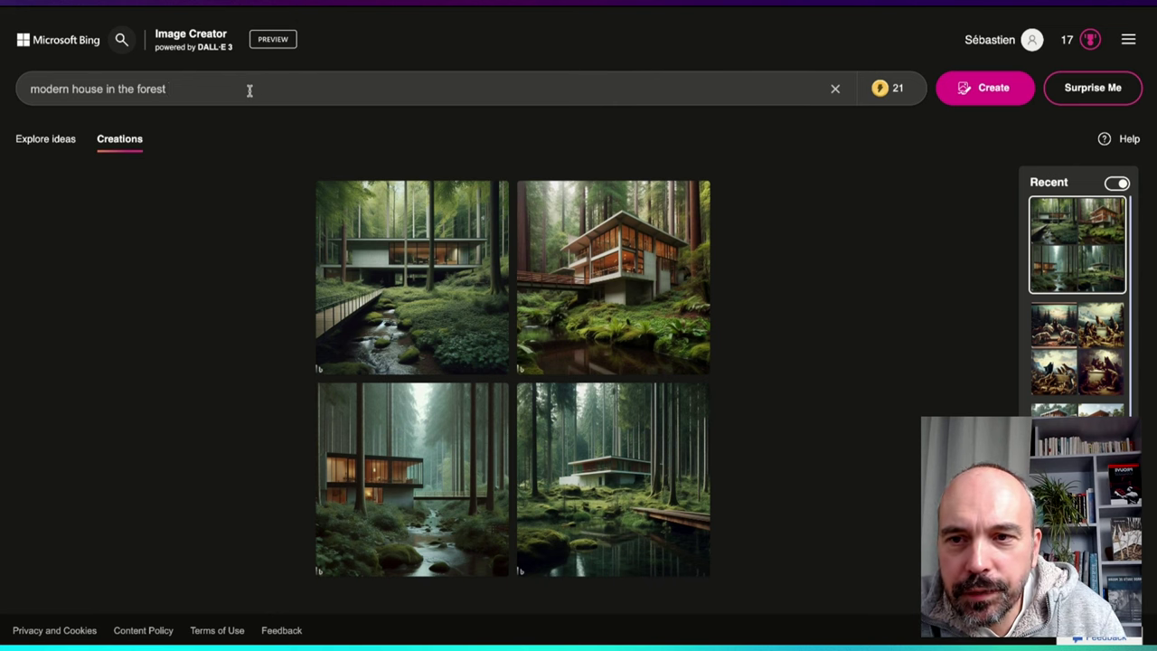
click(136, 88)
text(tropical)
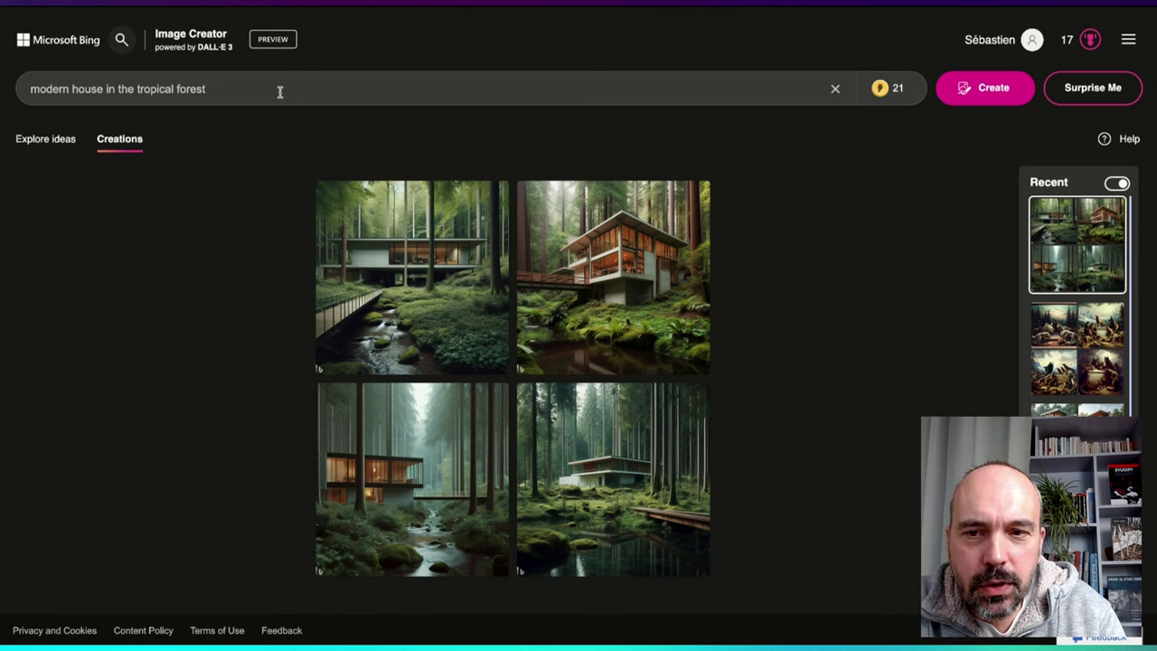
text( I want )
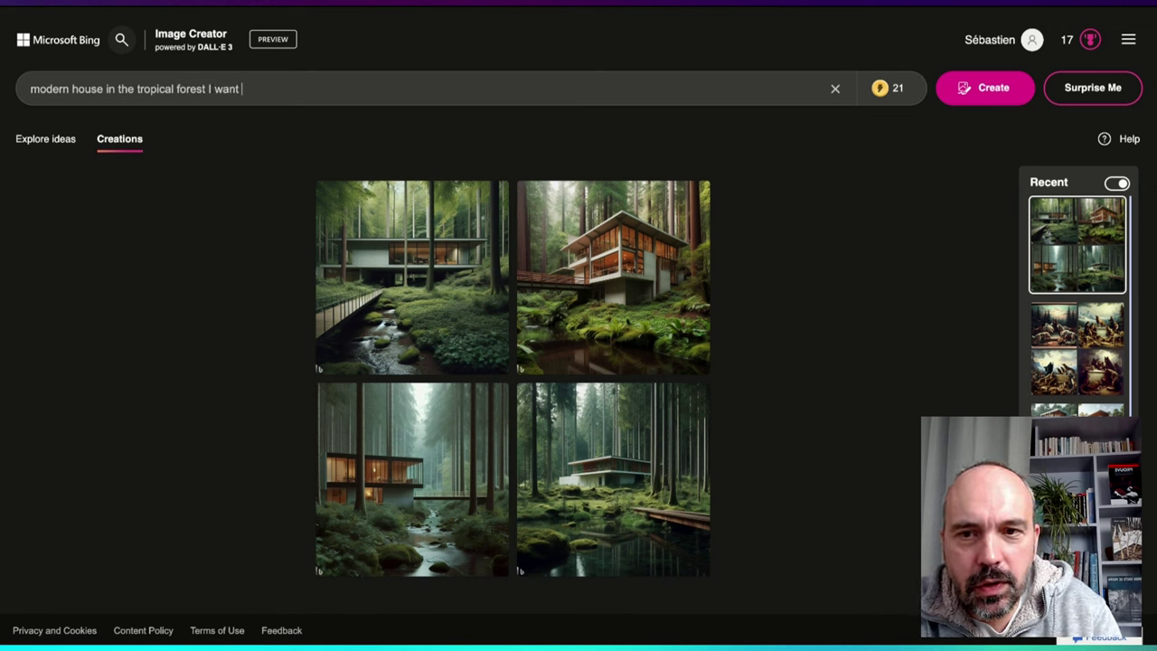
text(to see)
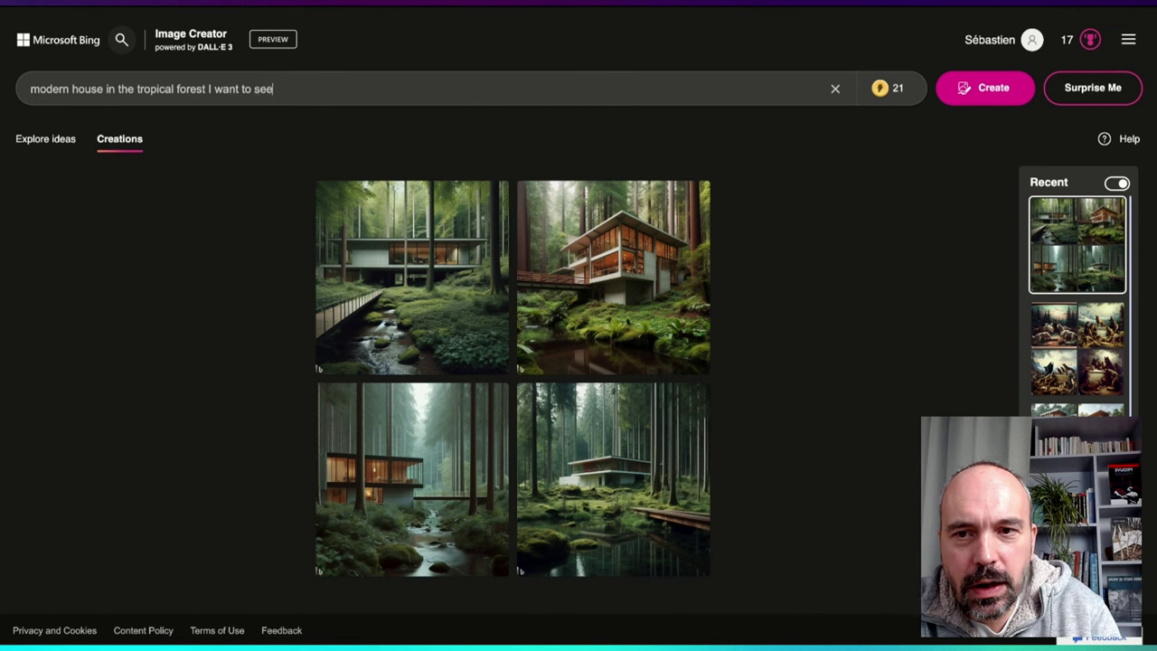
text( the house )
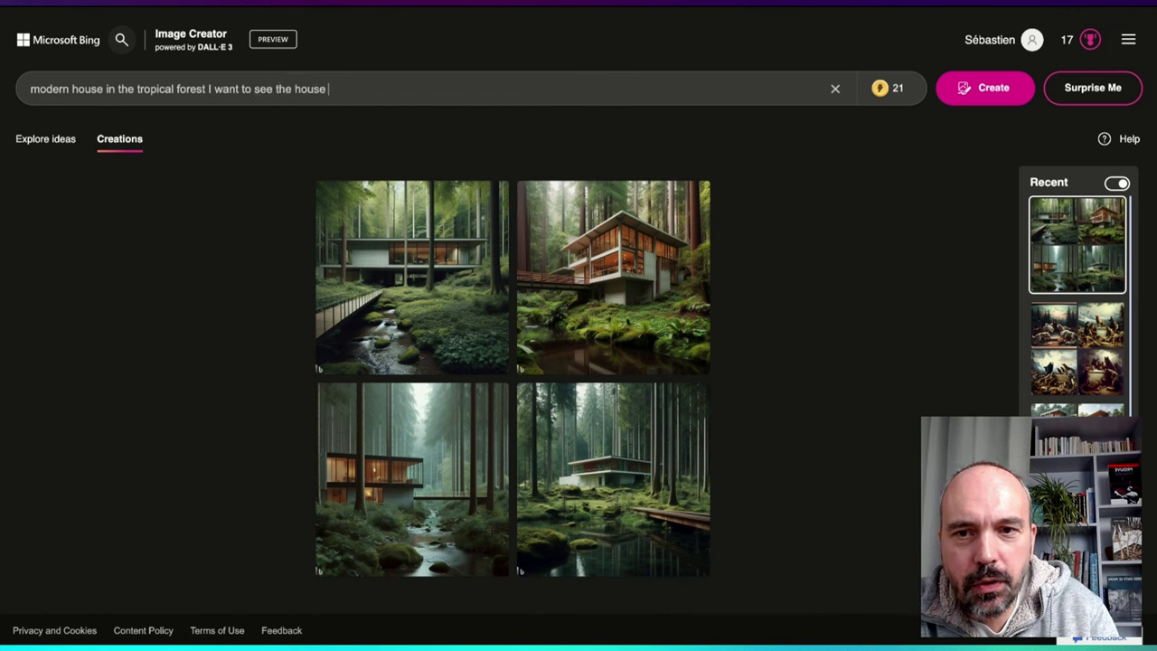
text(from above )
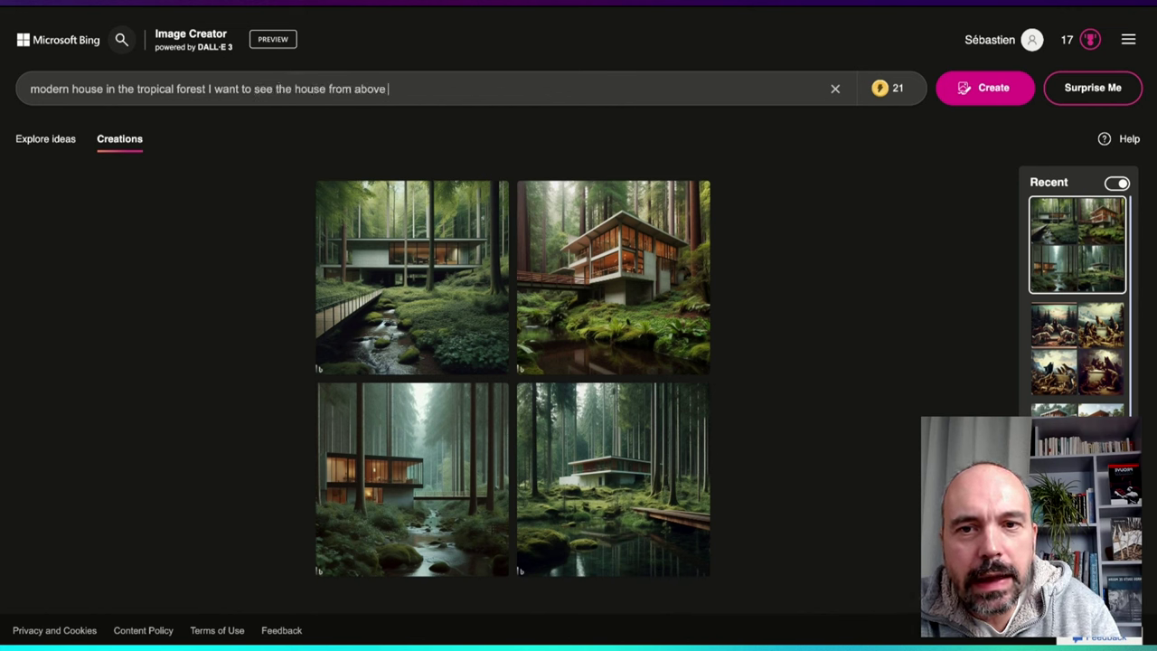
text((like if.)
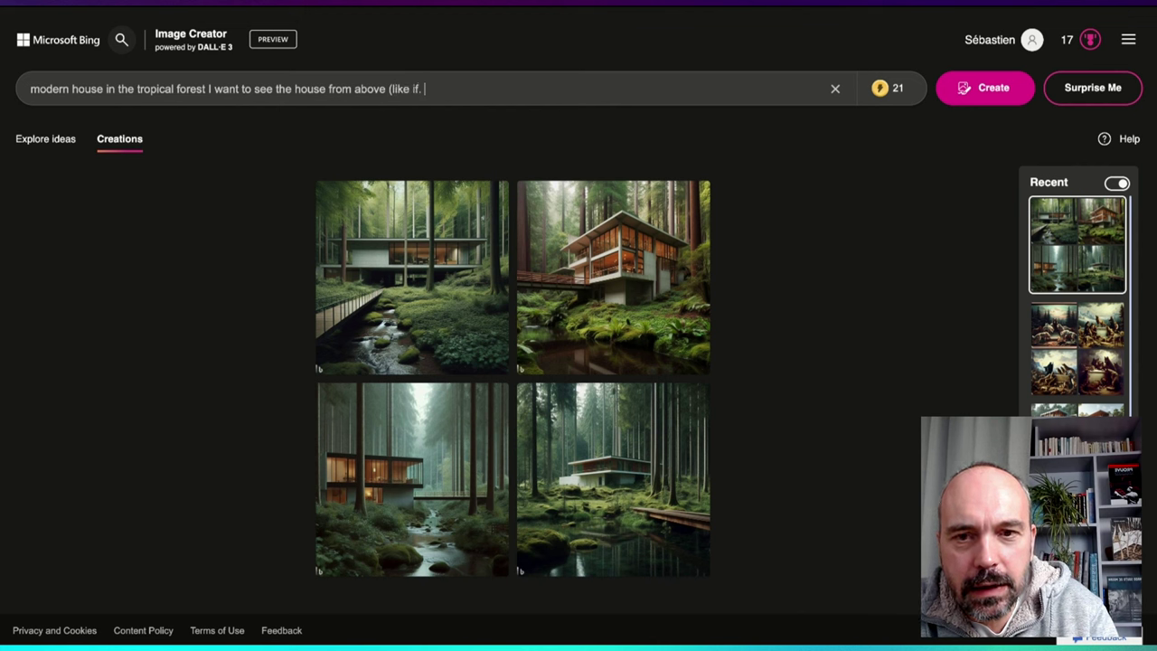
text( it we)
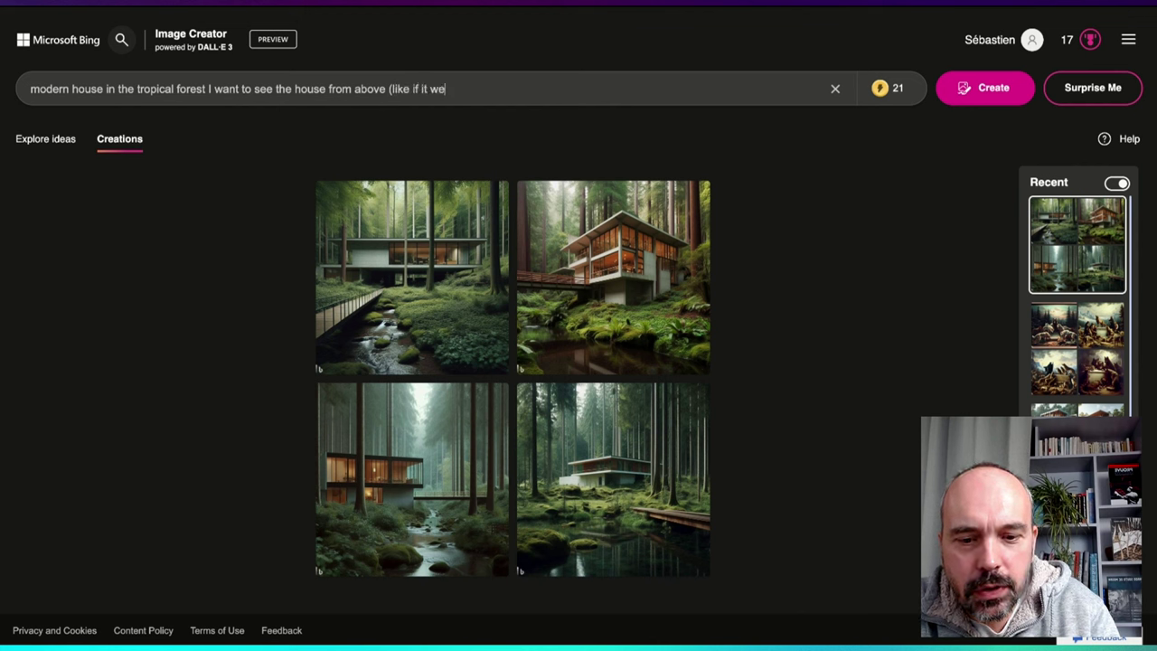
text(re shot )
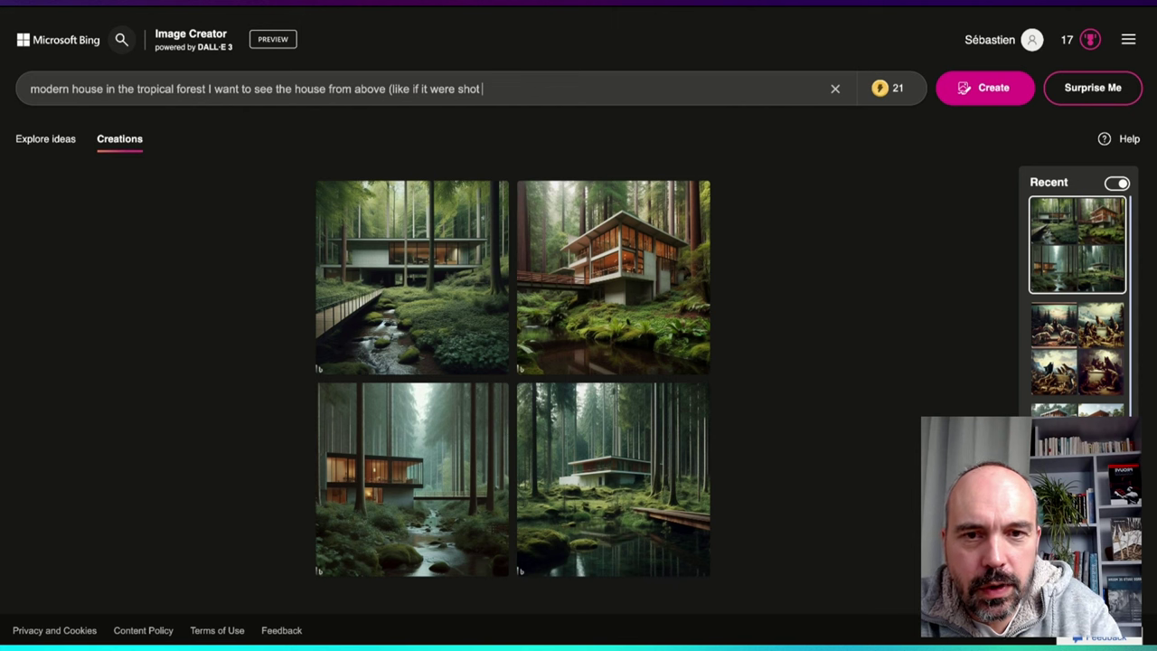
text(with a dr)
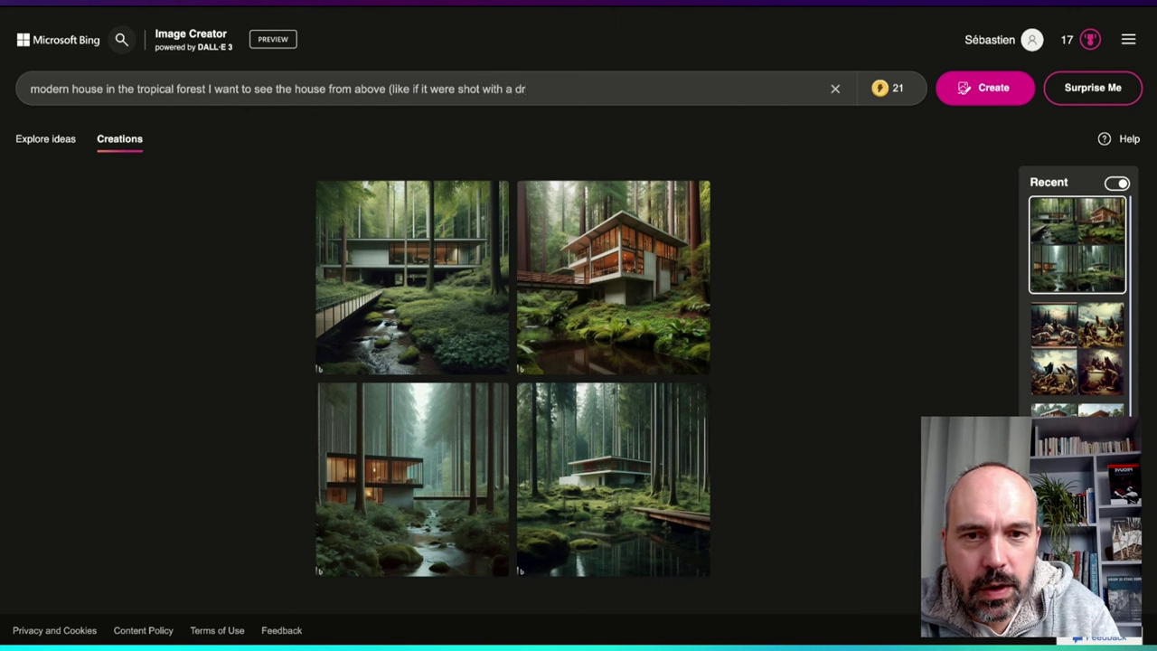
text(one))
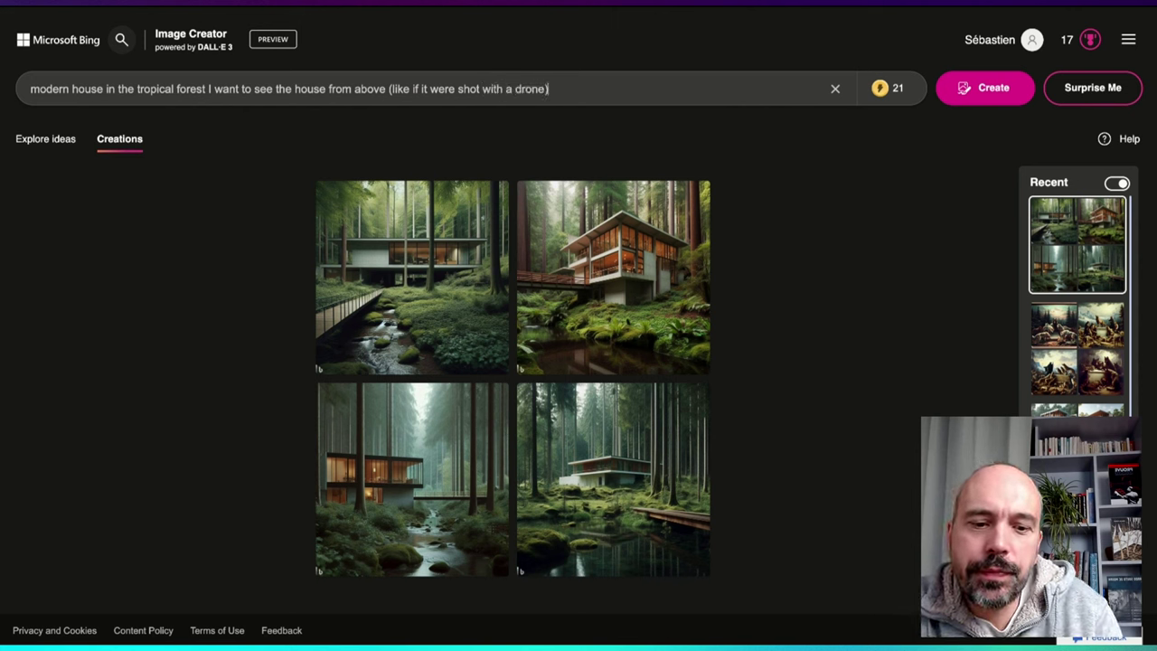
text( I want a)
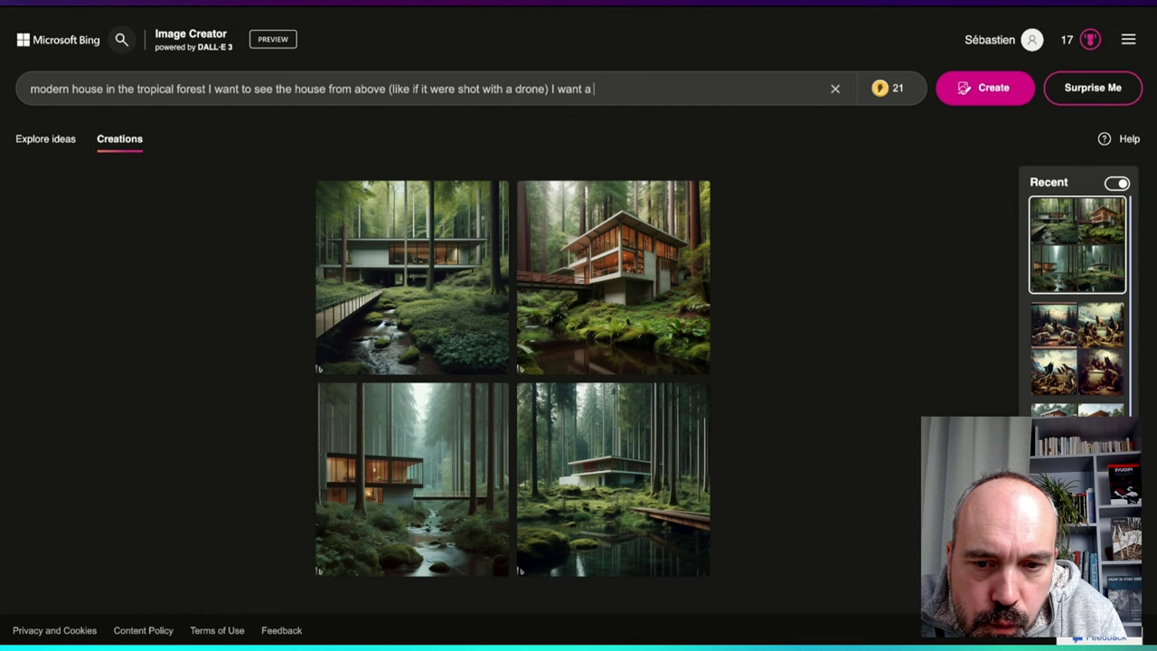
Add a curved roof, a long pool continuing into the forest and 3 relaxing people, then generate
text(cu)
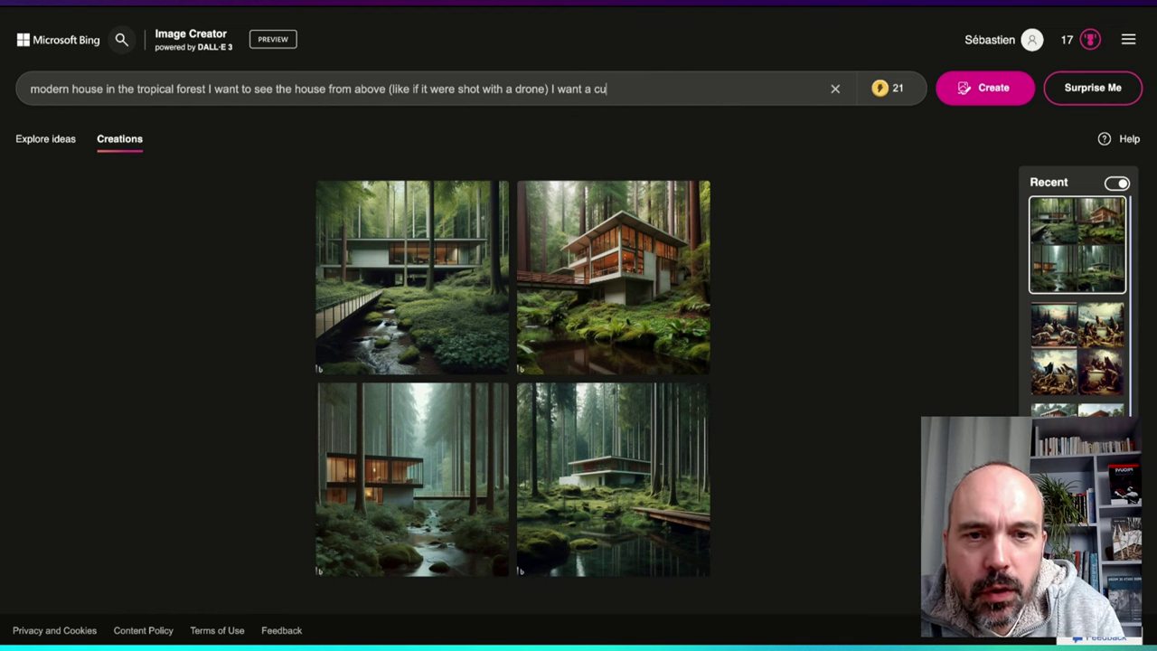
text(rved to)
key(BackSpace)
key(BackSpace)
text(roff)
key(BackSpace)
key(BackSpace)
text(of, )
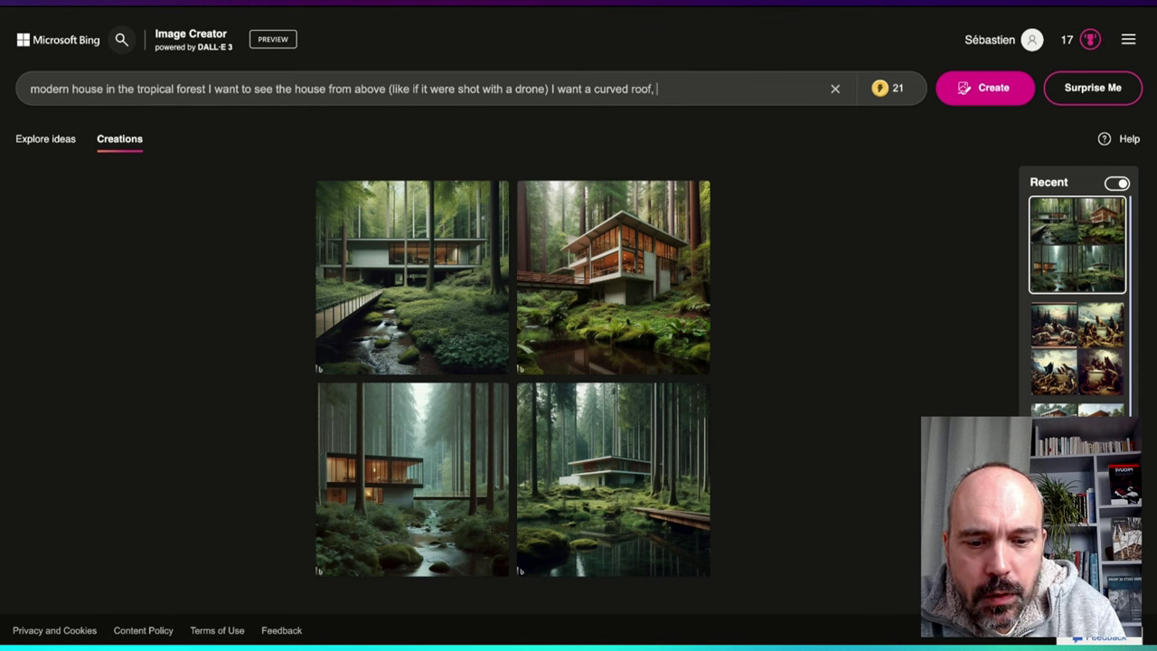
text(a long)
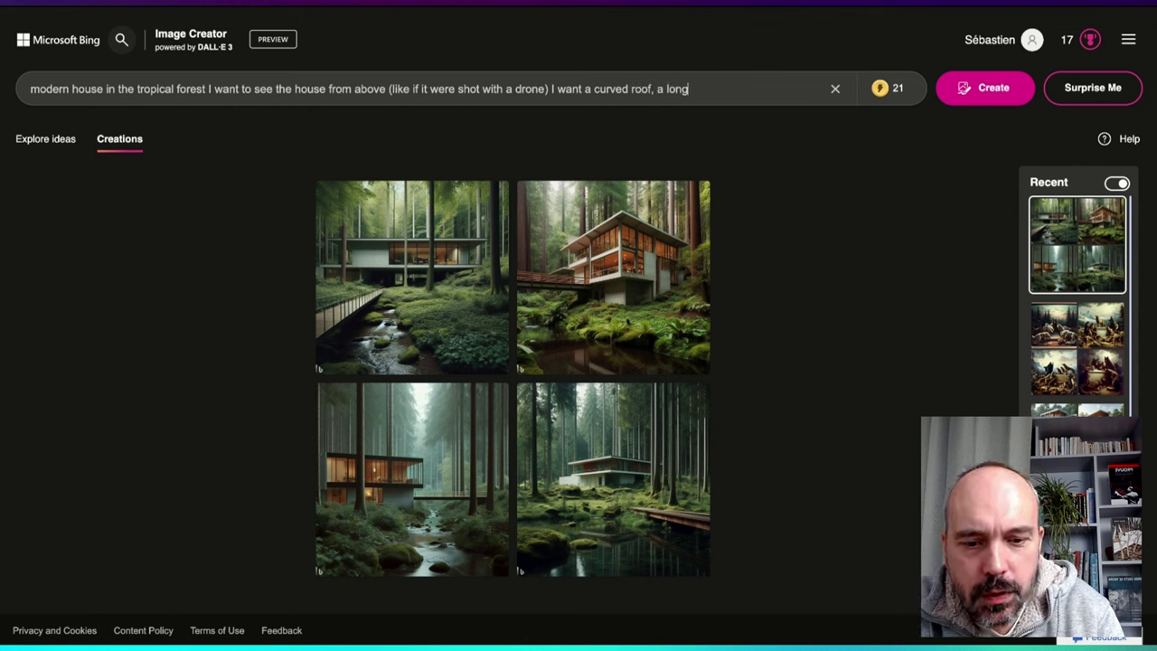
text( swimmu)
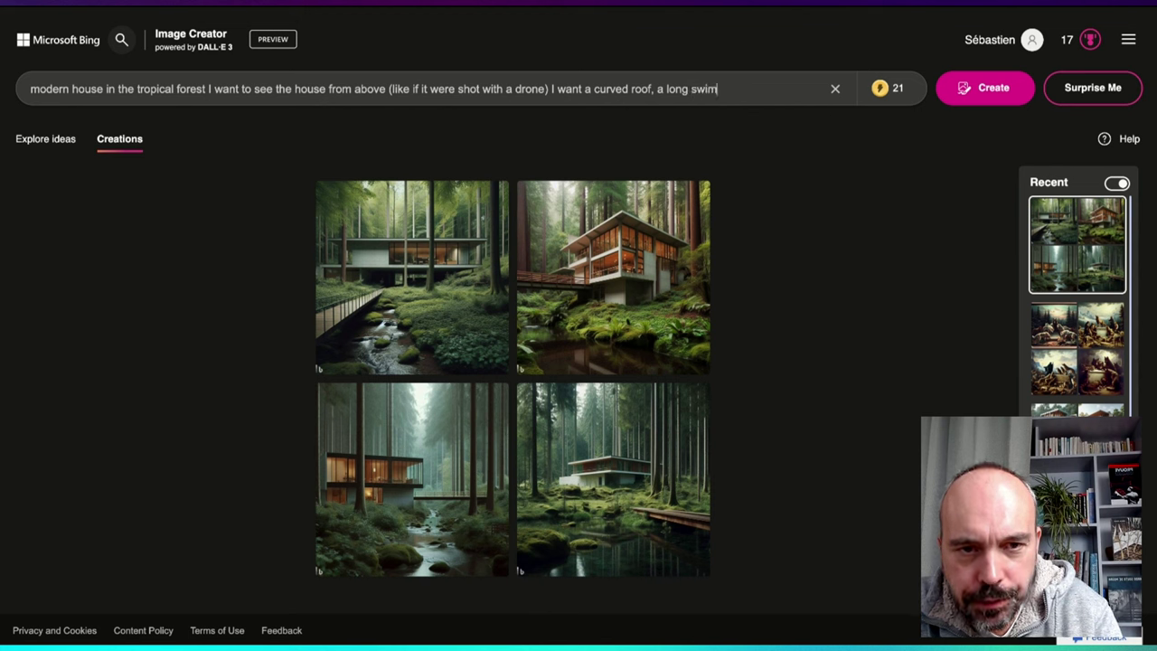
key(BackSpace)
key(BackSpace)
text(in)
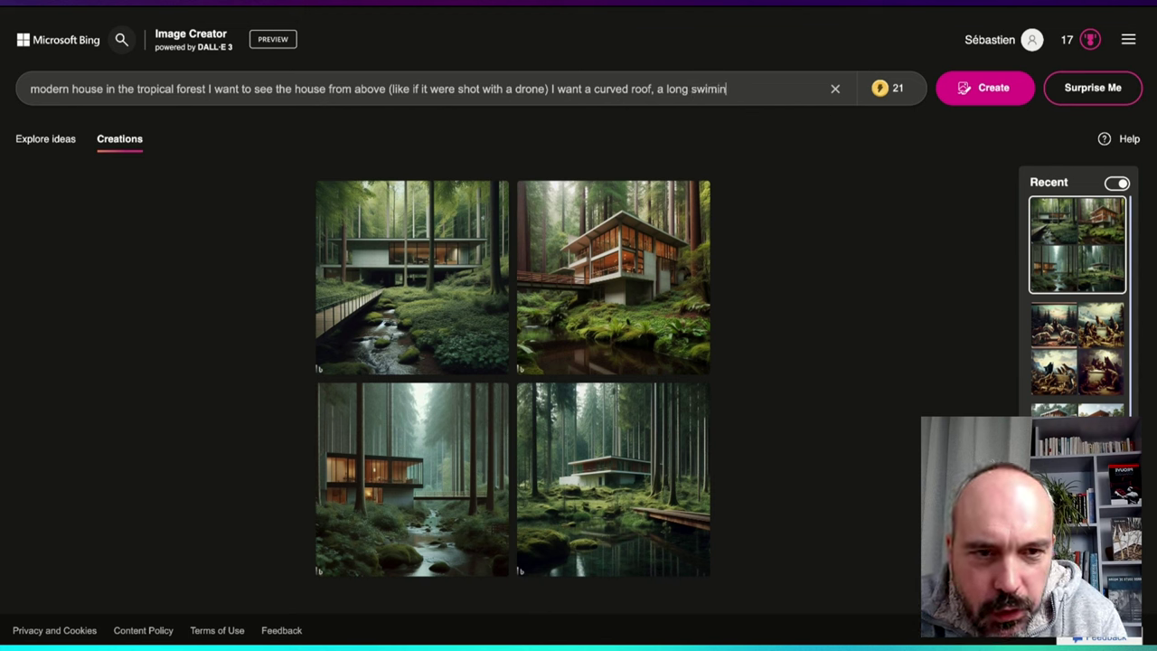
text(g pol)
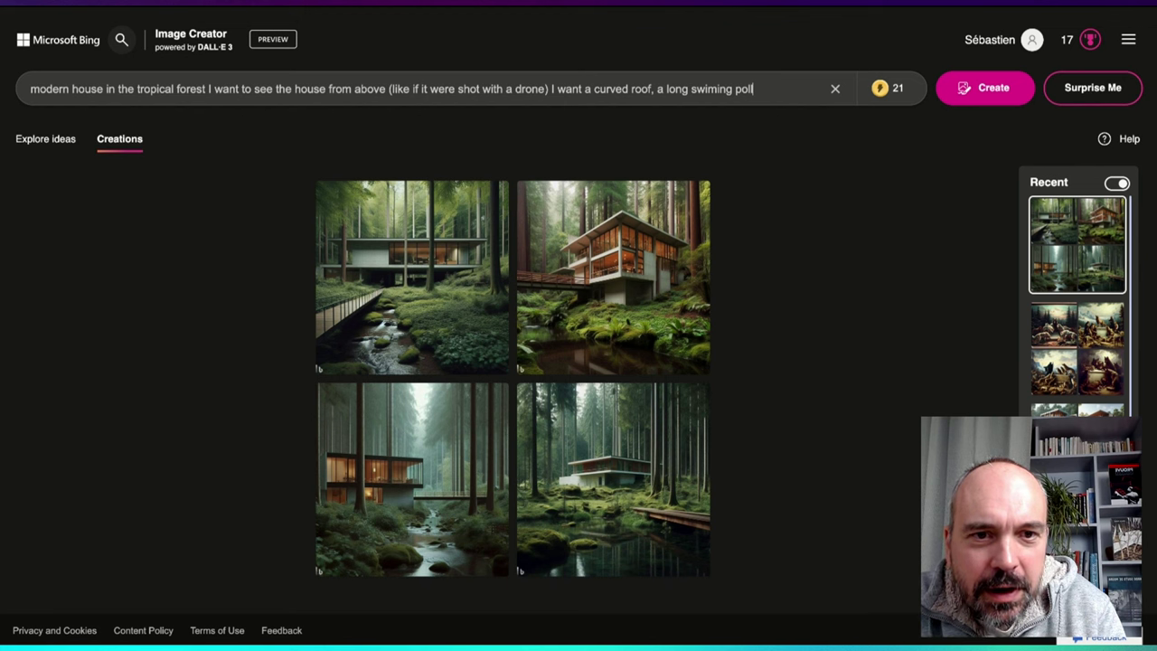
text(ol that go)
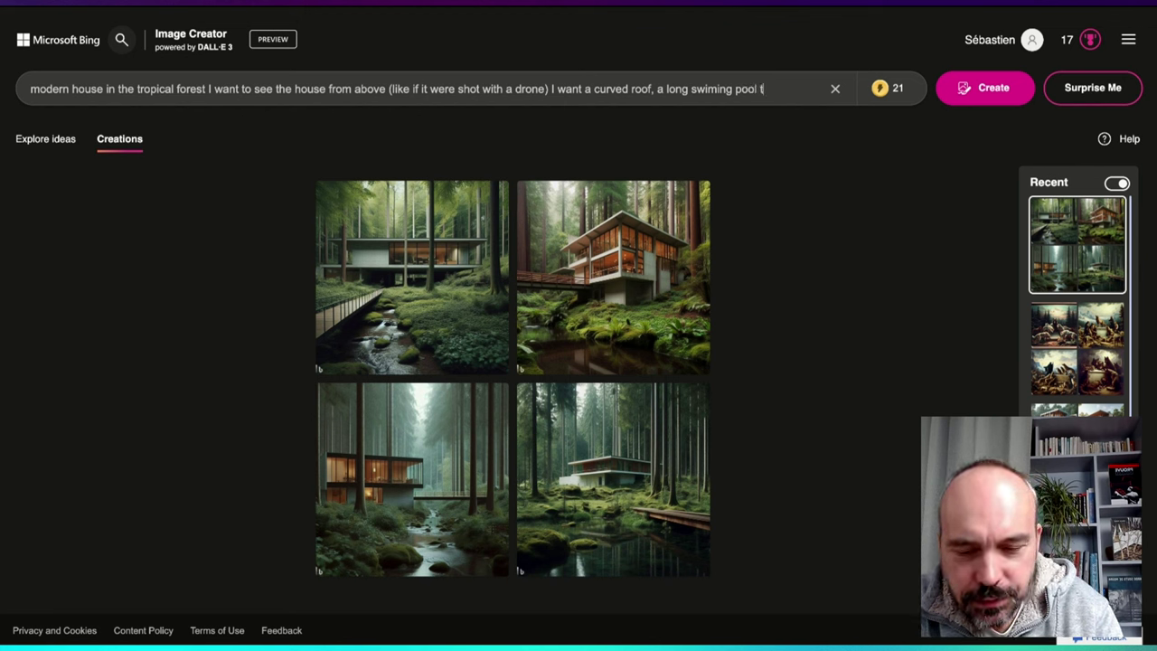
key(BackSpace)
key(BackSpace)
text(continue in the forest, and see 3 pe)
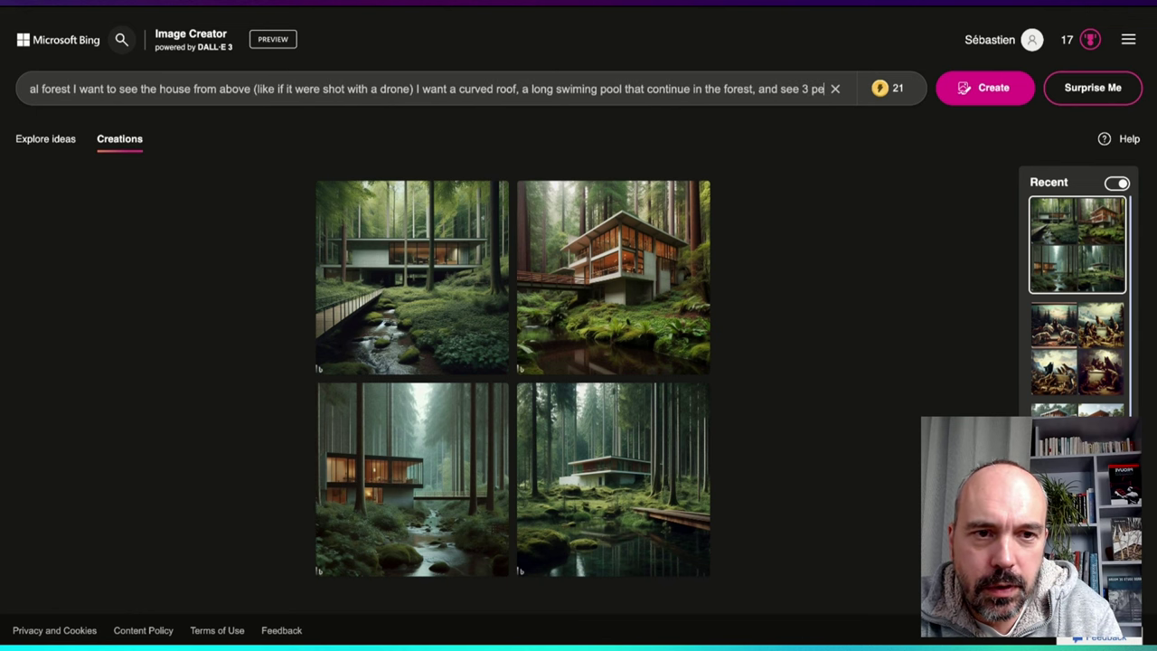
text(ople enjoying)
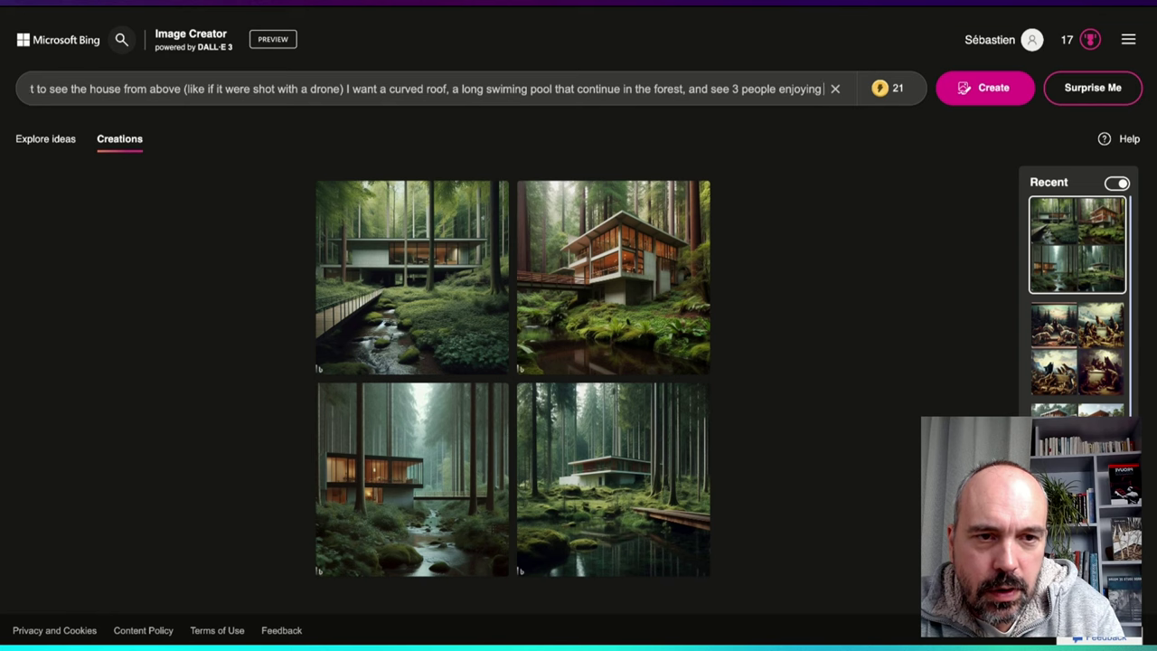
text( and rel)
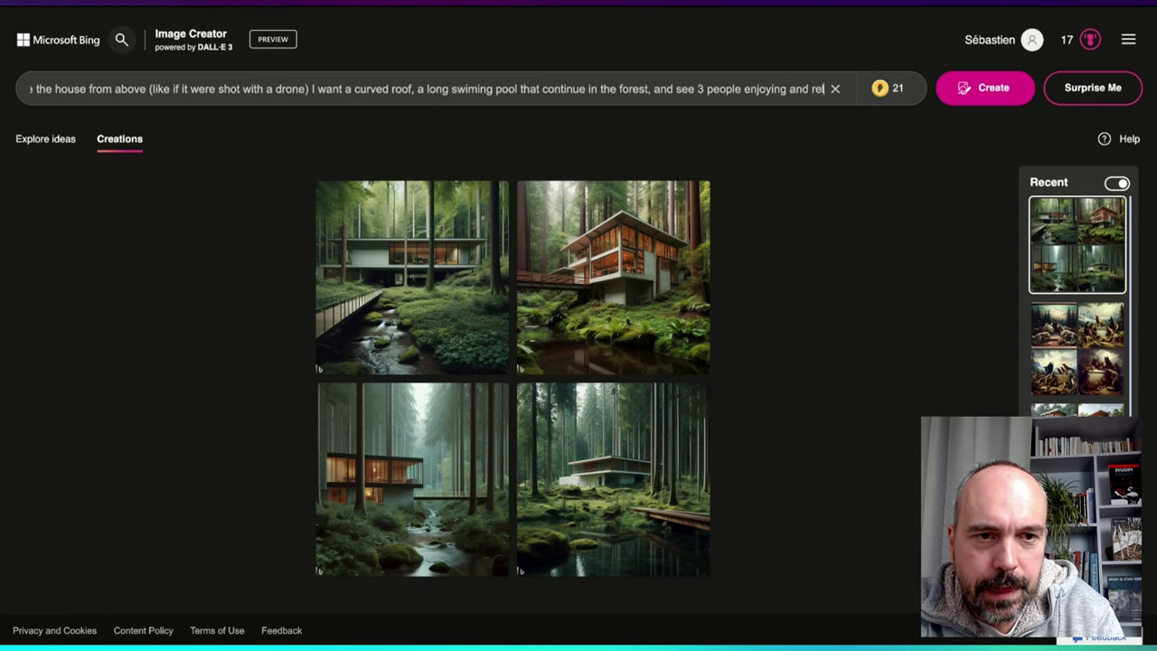
text(axing)
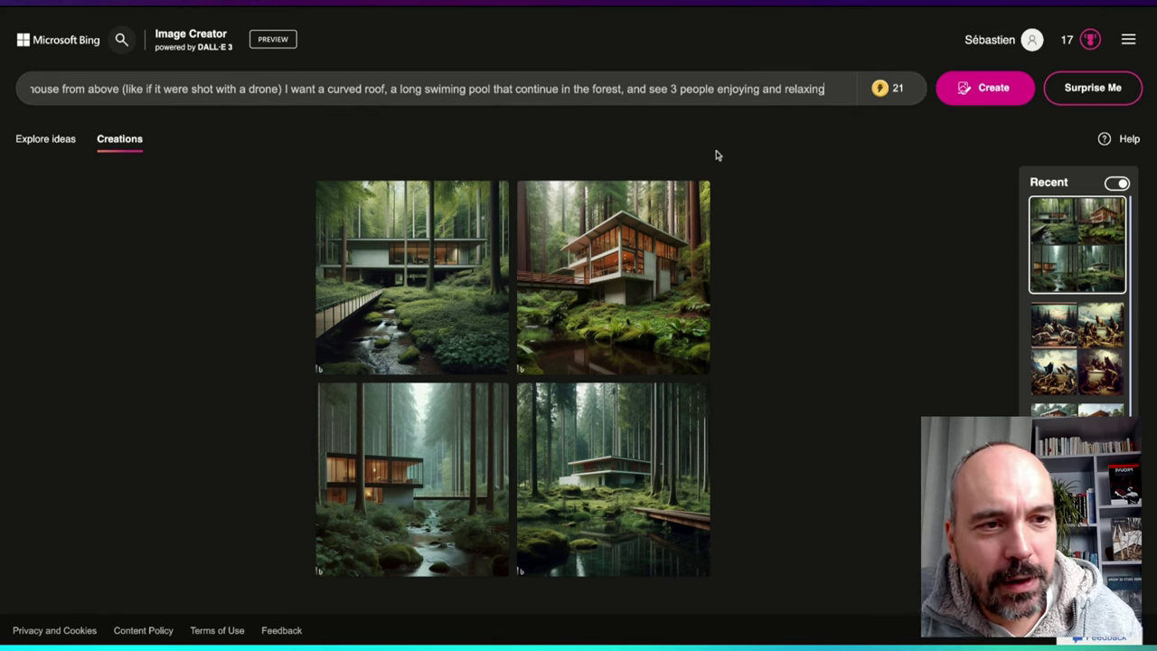
click(966, 87)
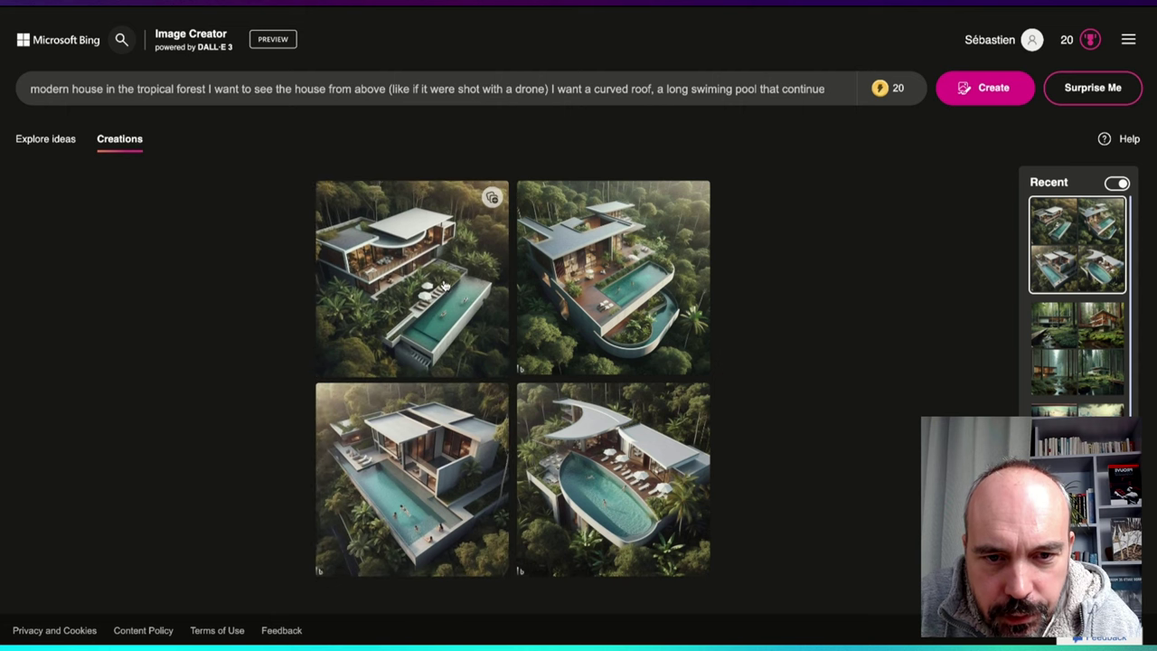
click(435, 434)
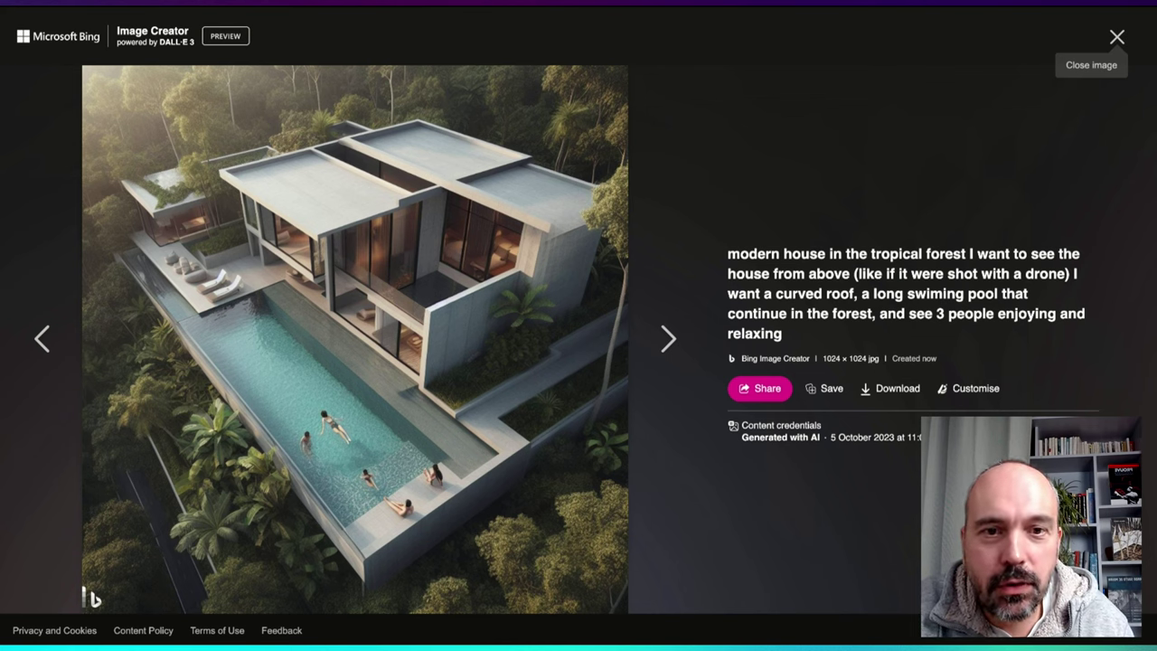
click(1117, 37)
Replace the prompt with a big market building shot from inside with lots of vegetables
double_click(561, 90)
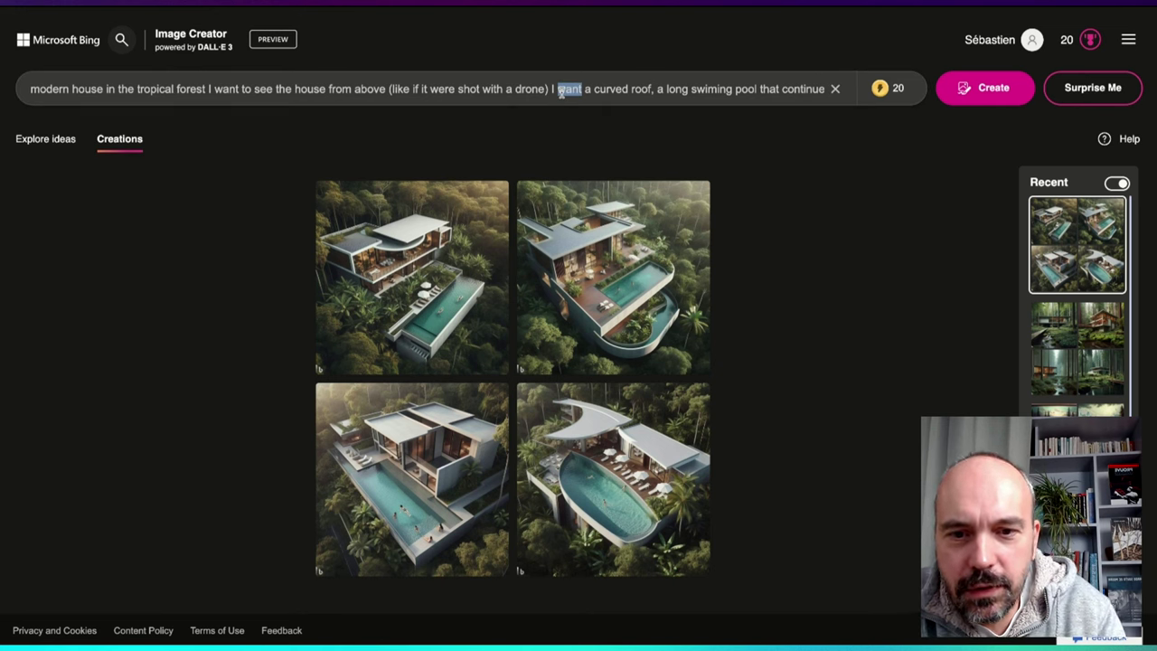
key(ctrl+a)
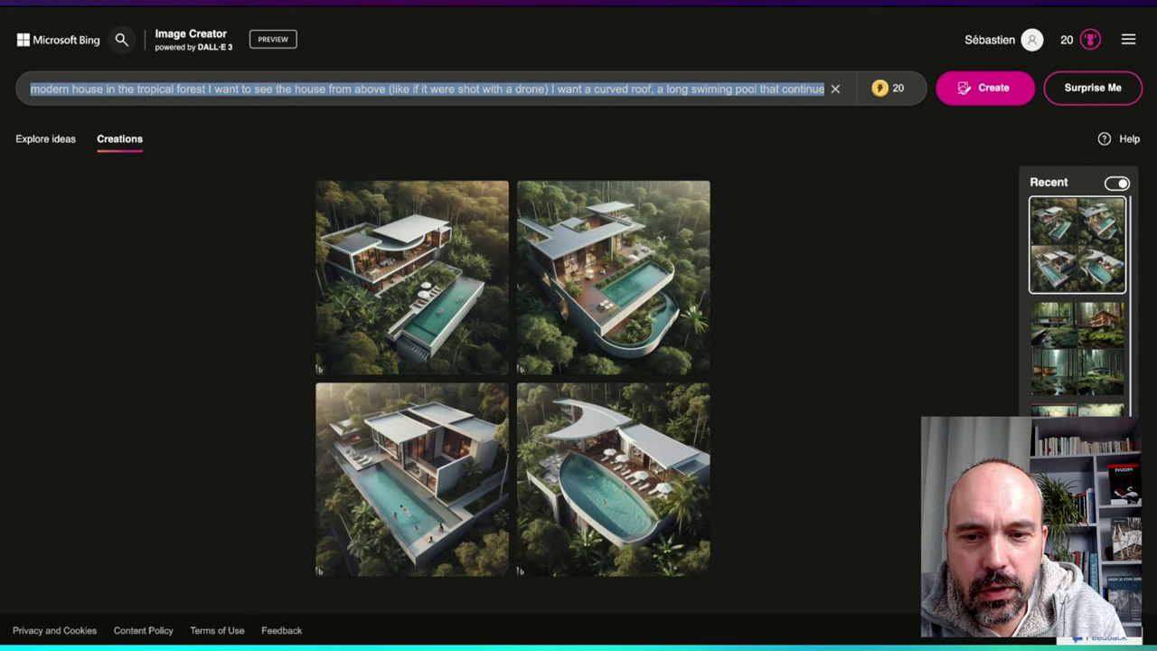
text(I w)
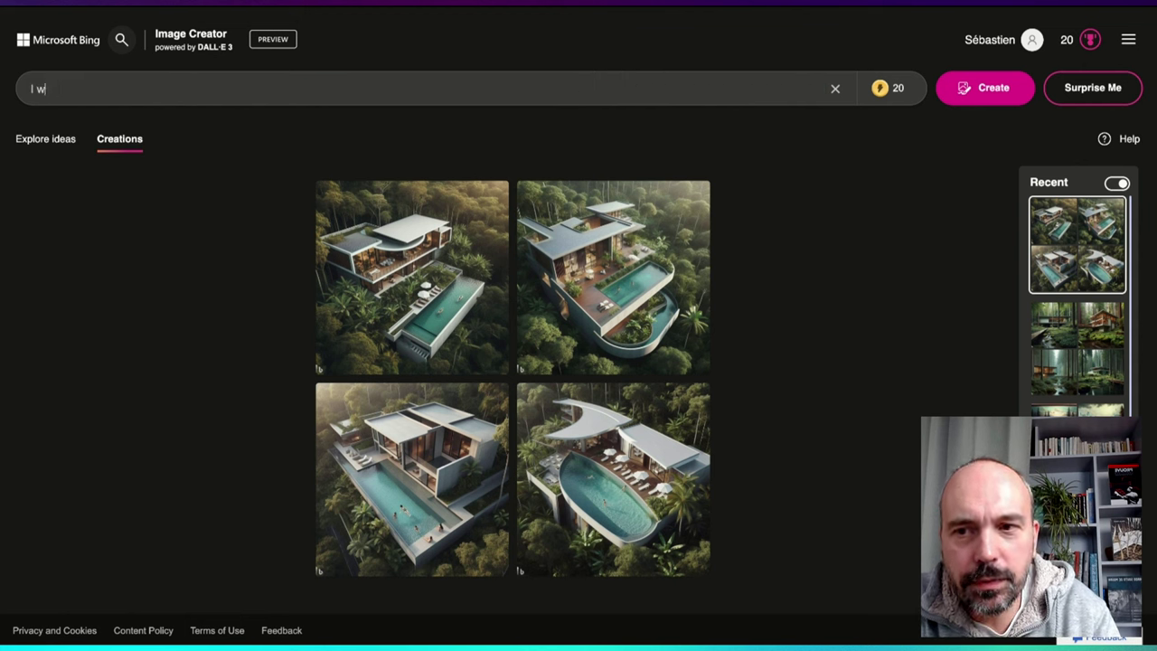
text(ant a big)
key(BackSpace)
key(BackSpace)
key(BackSpace)
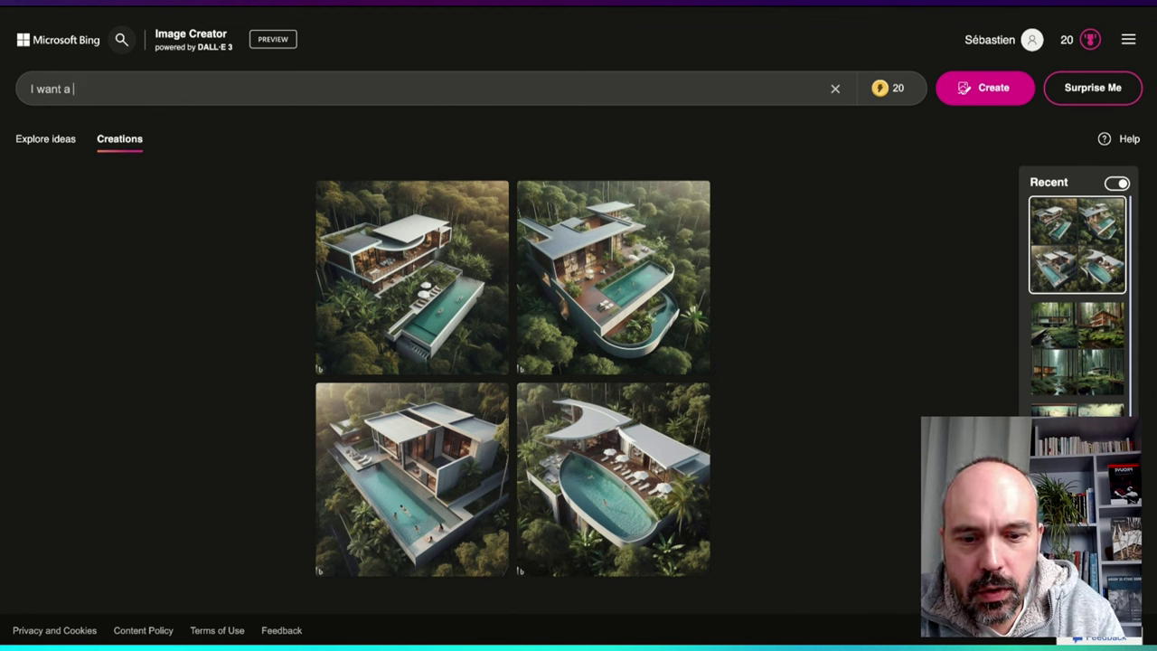
text(market)
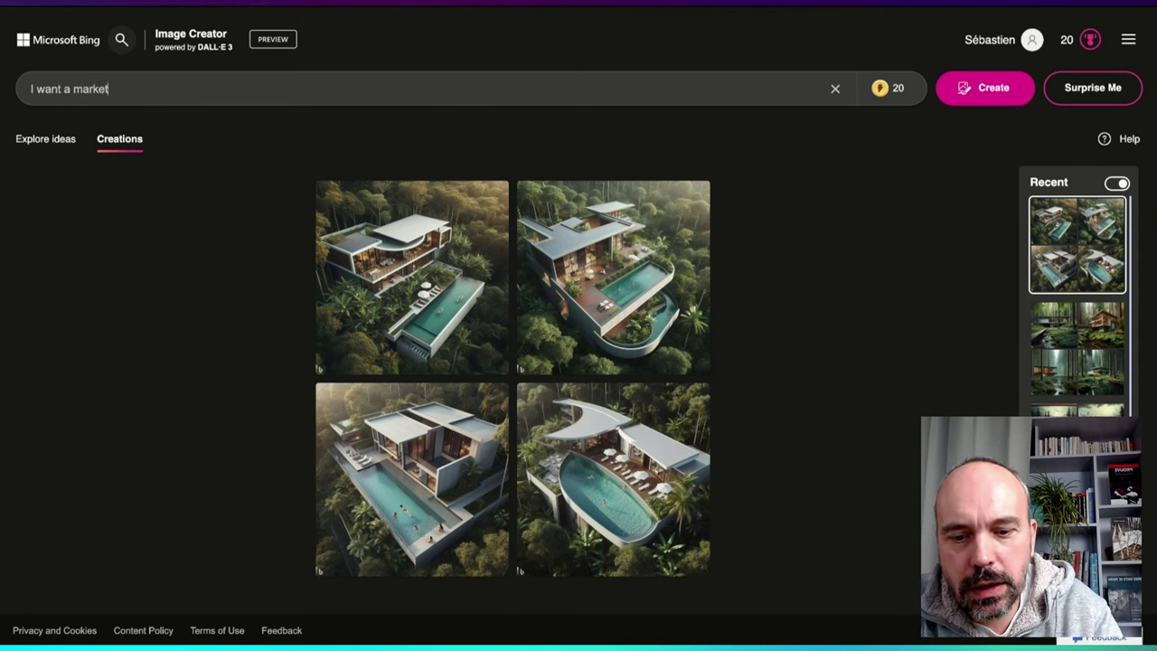
text( buildin)
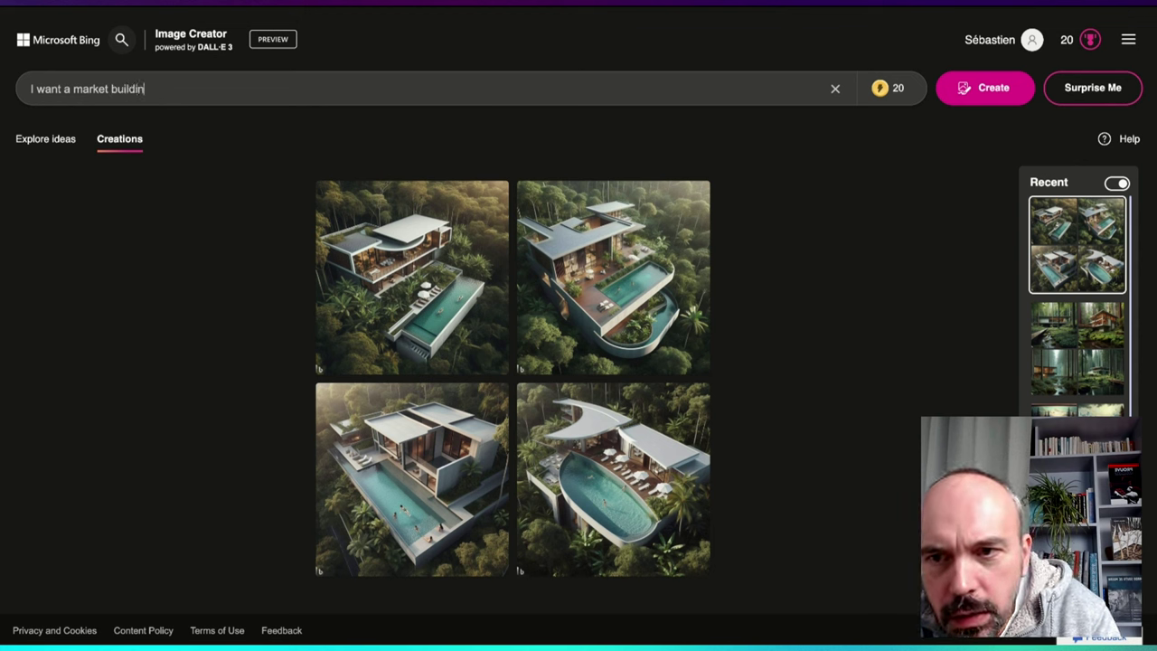
text(g shot from )
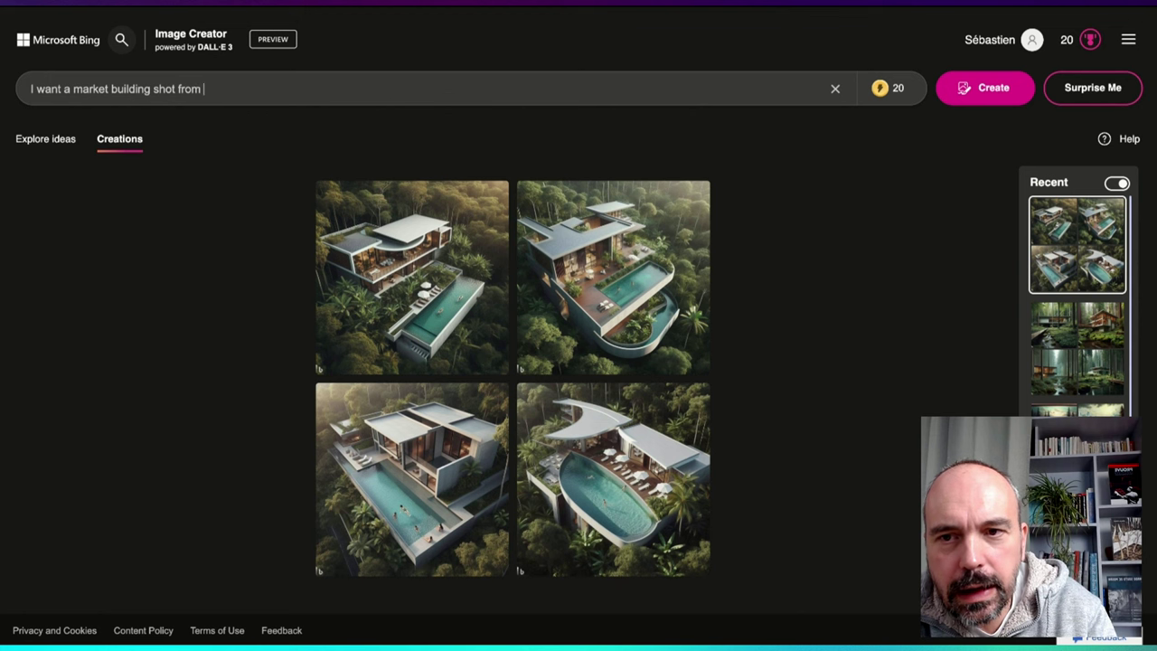
text(inside with lot's of)
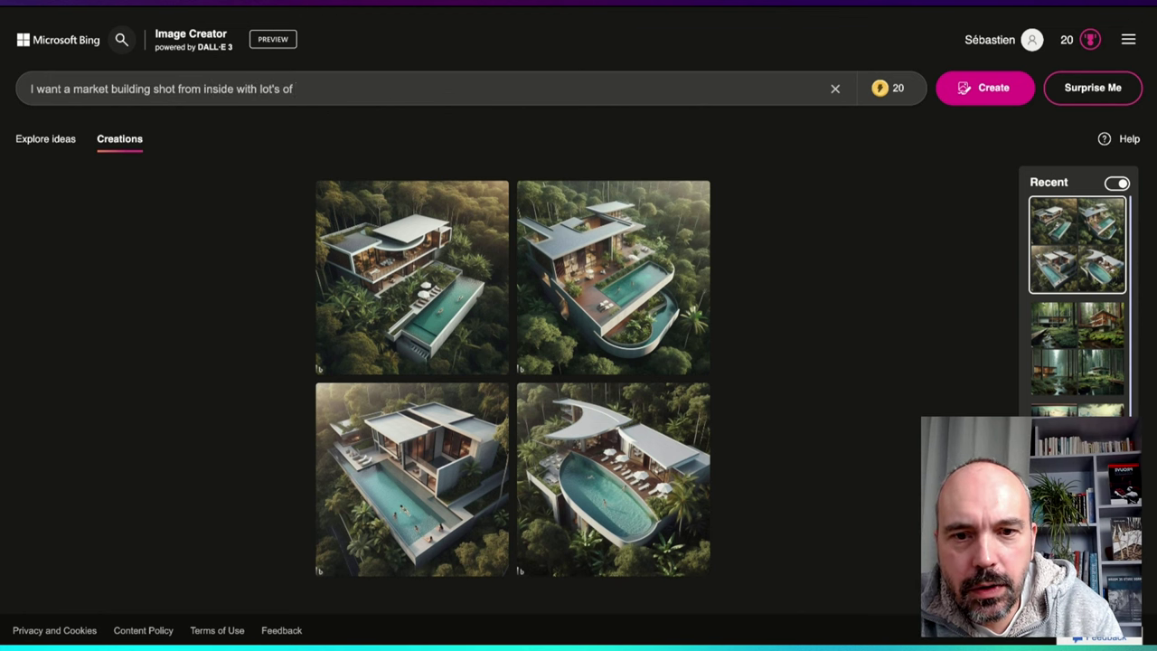
text( v)
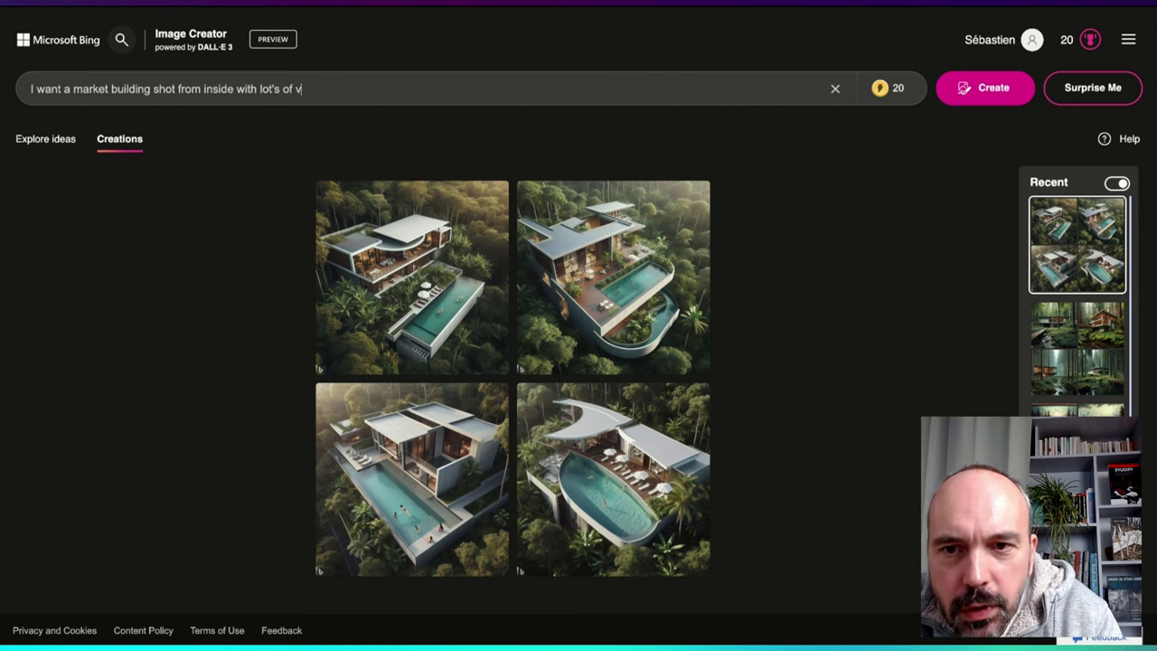
text(egetables)
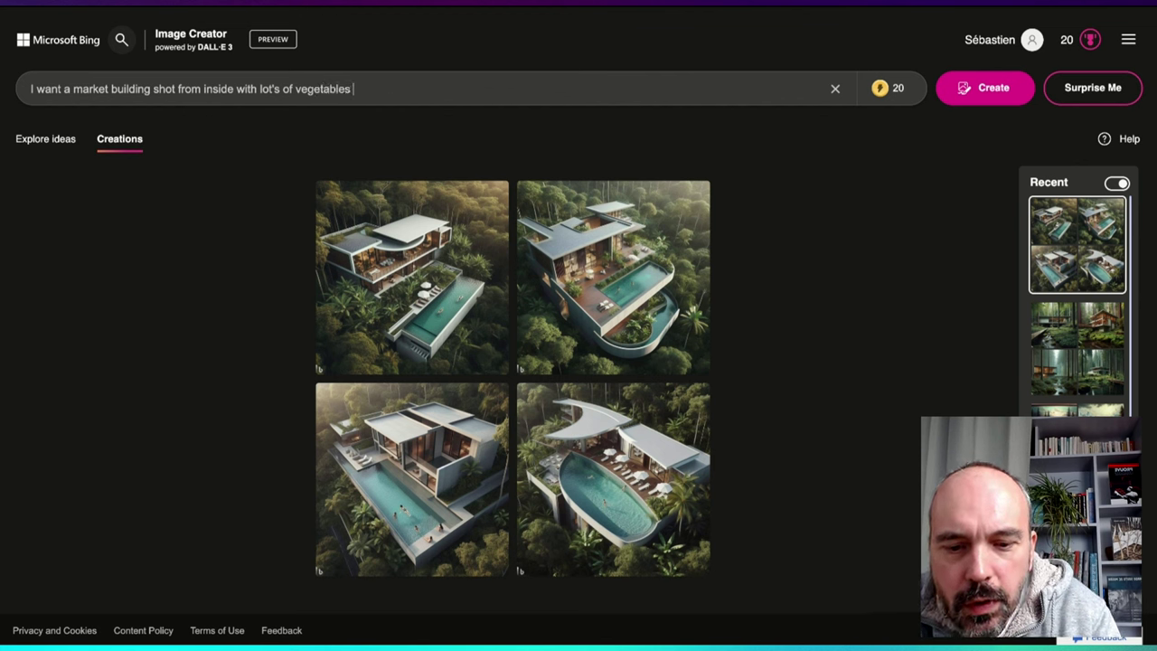
Add fruits, fishes, light entering from the roof, and 'in style of Kengo Kuma'
key(BackSpace)
text(, fruits, fis)
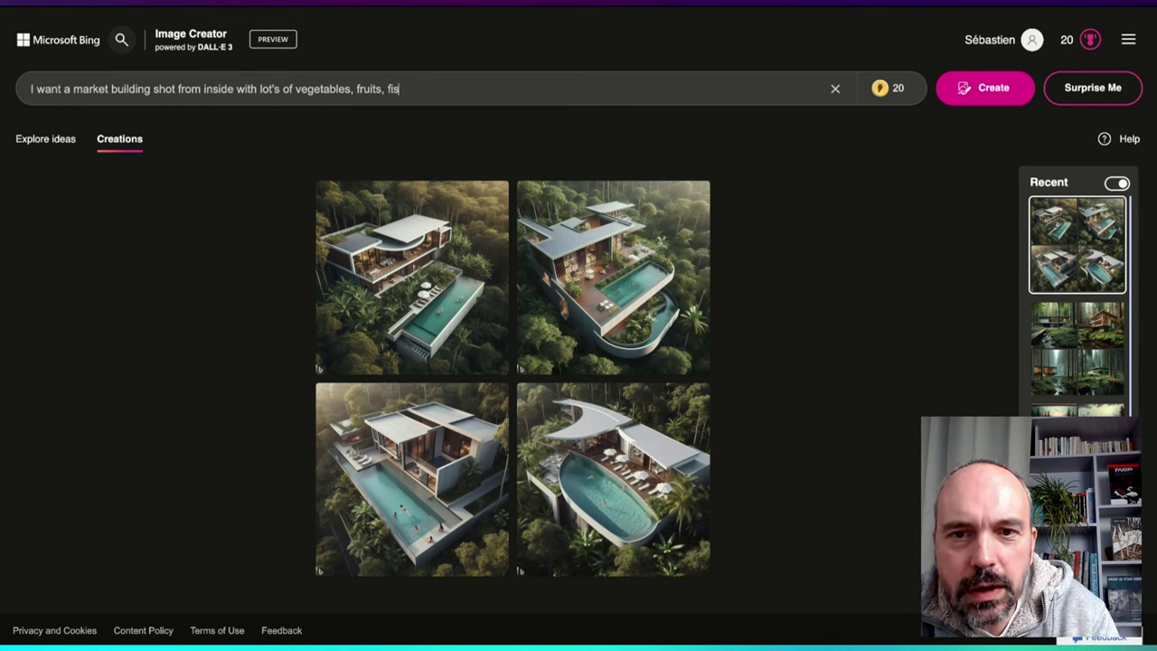
text(hed s.... on the)
text( side)
key(BackSpace)
key(BackSpace)
key(BackSpace)
key(BackSpace)
key(BackSpace)
key(BackSpace)
key(BackSpace)
key(BackSpace)
key(BackSpace)
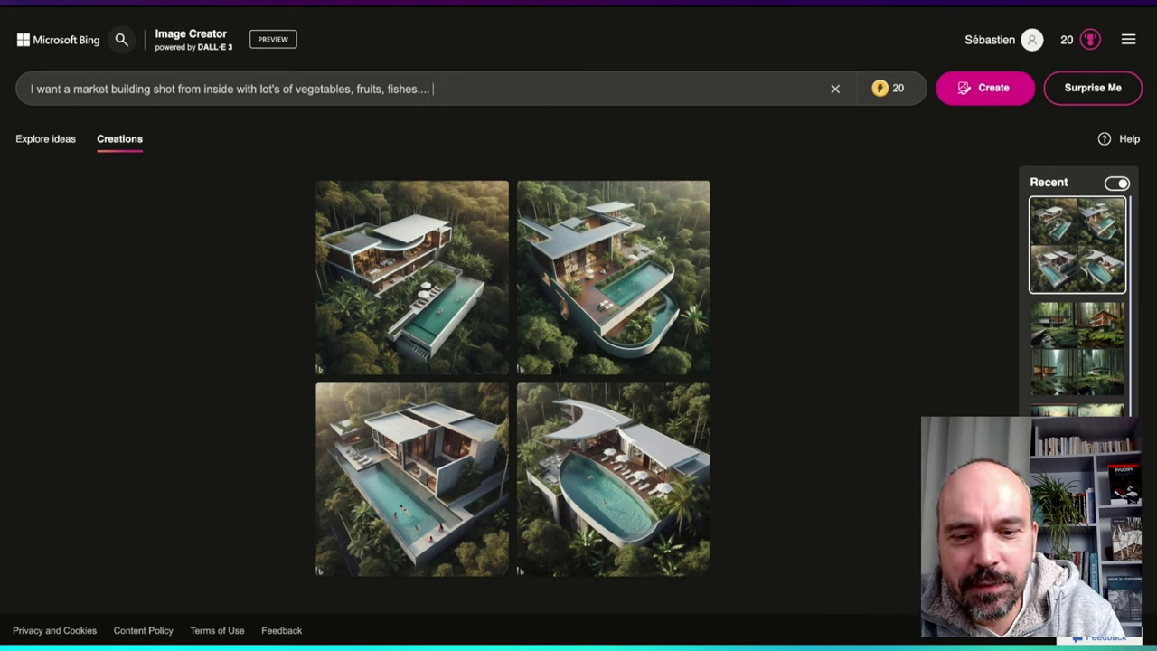
text(with light ent)
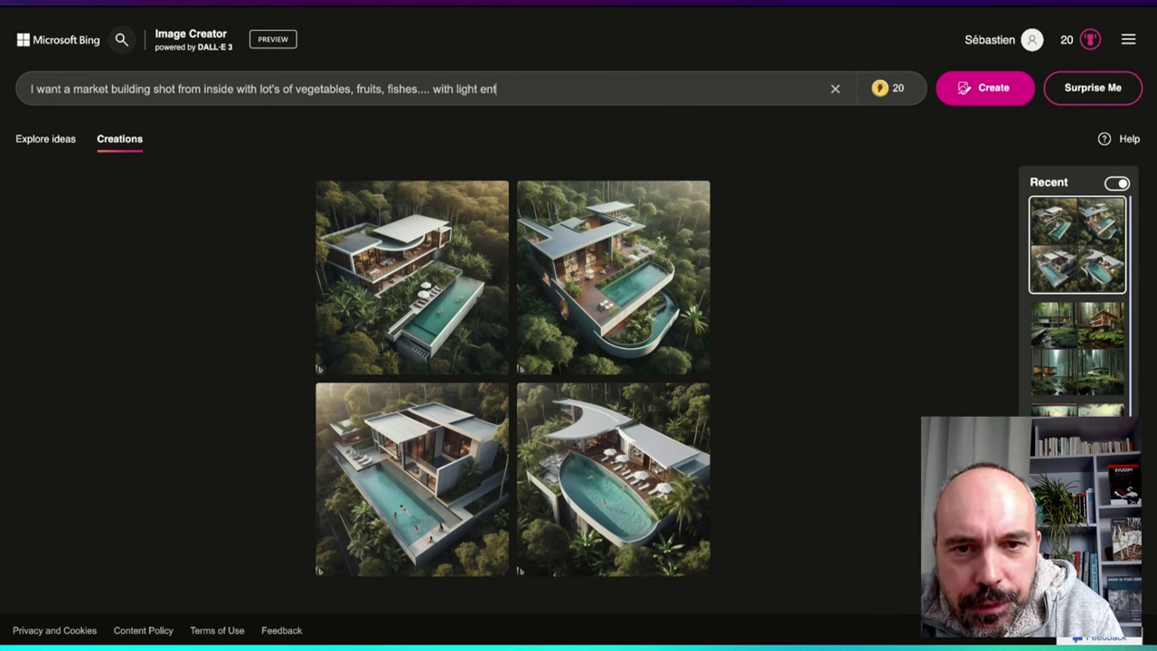
text(ering from)
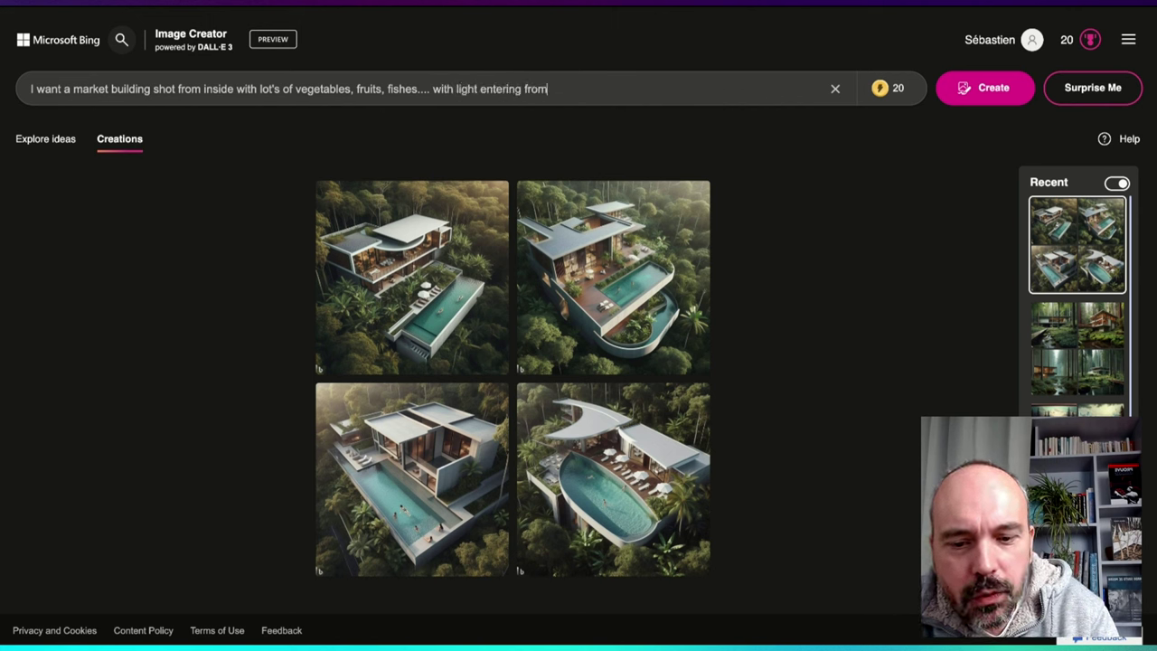
text( the ro)
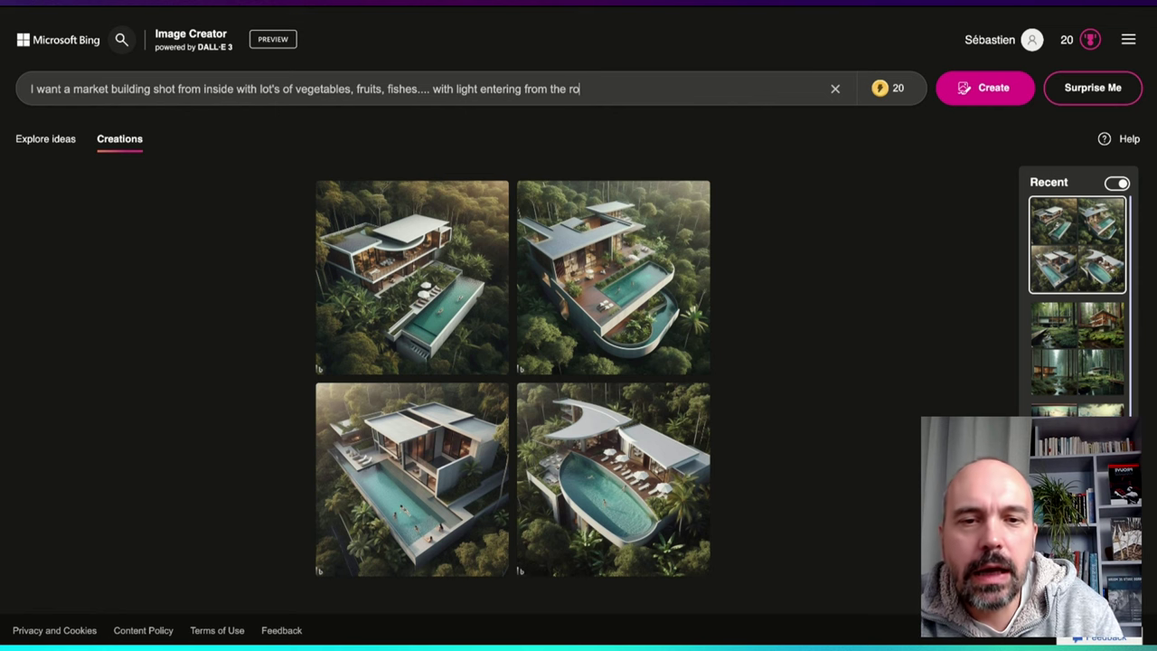
text(of and in st)
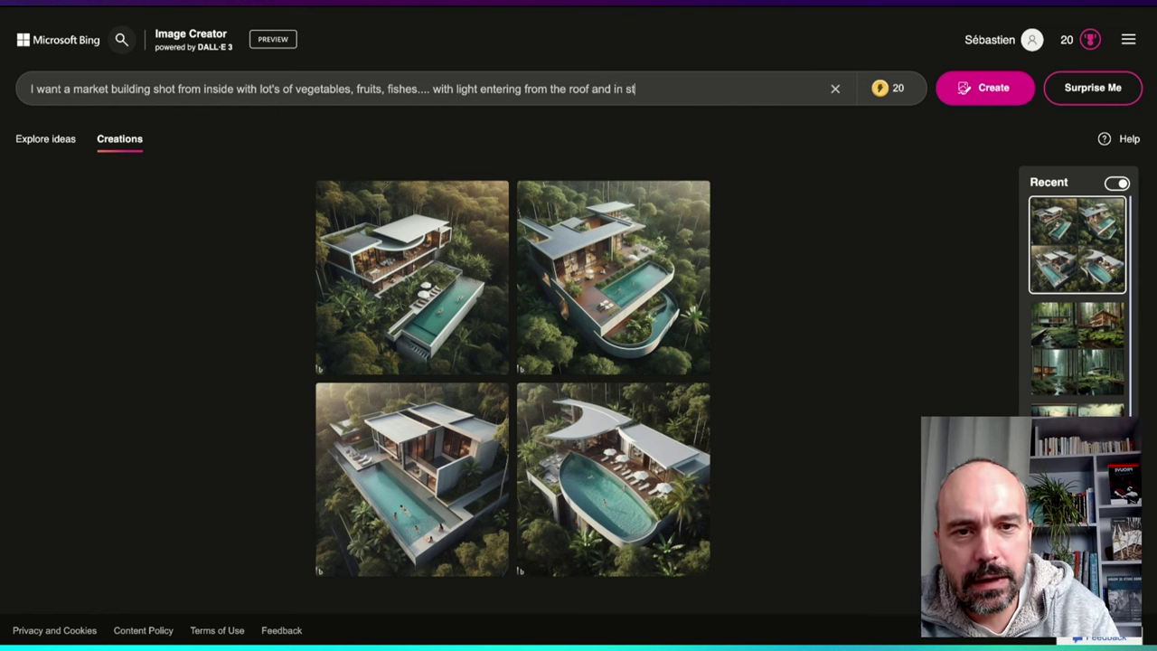
text(yle of)
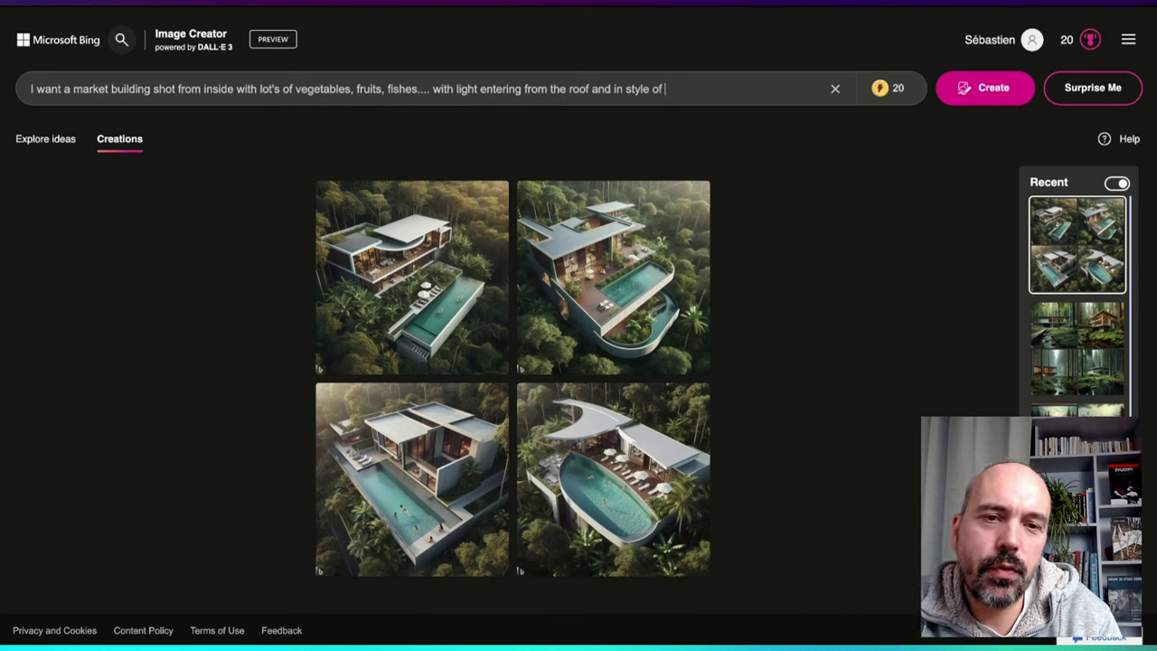
text( KENGA)
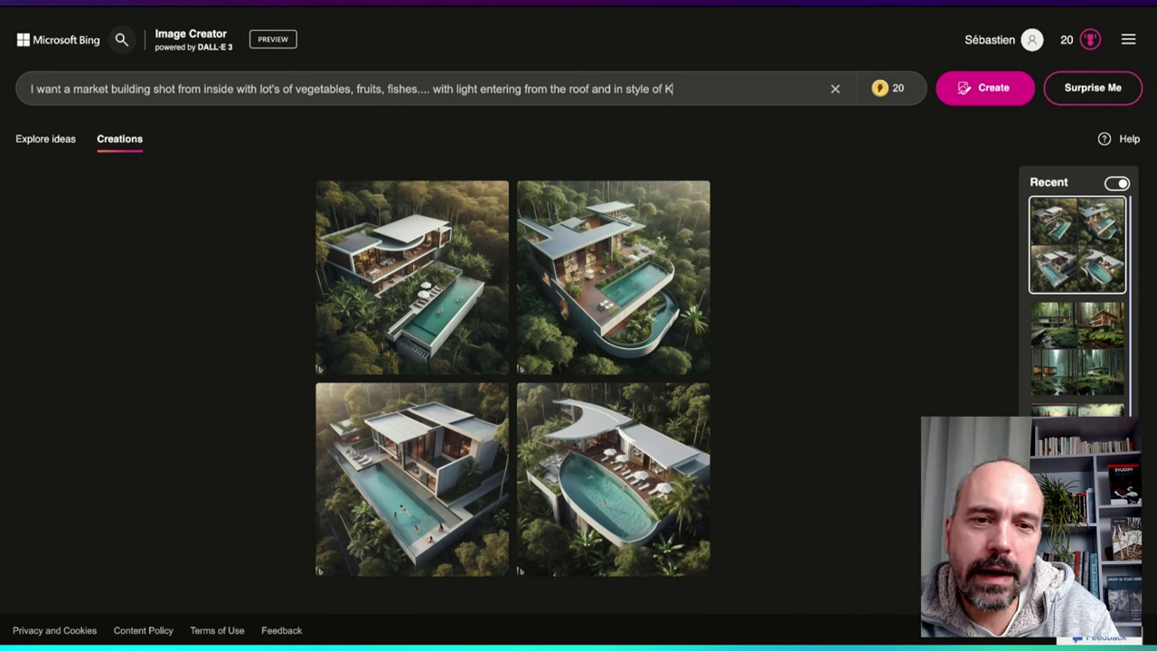
key(BackSpace)
key(BackSpace)
key(BackSpace)
key(BackSpace)
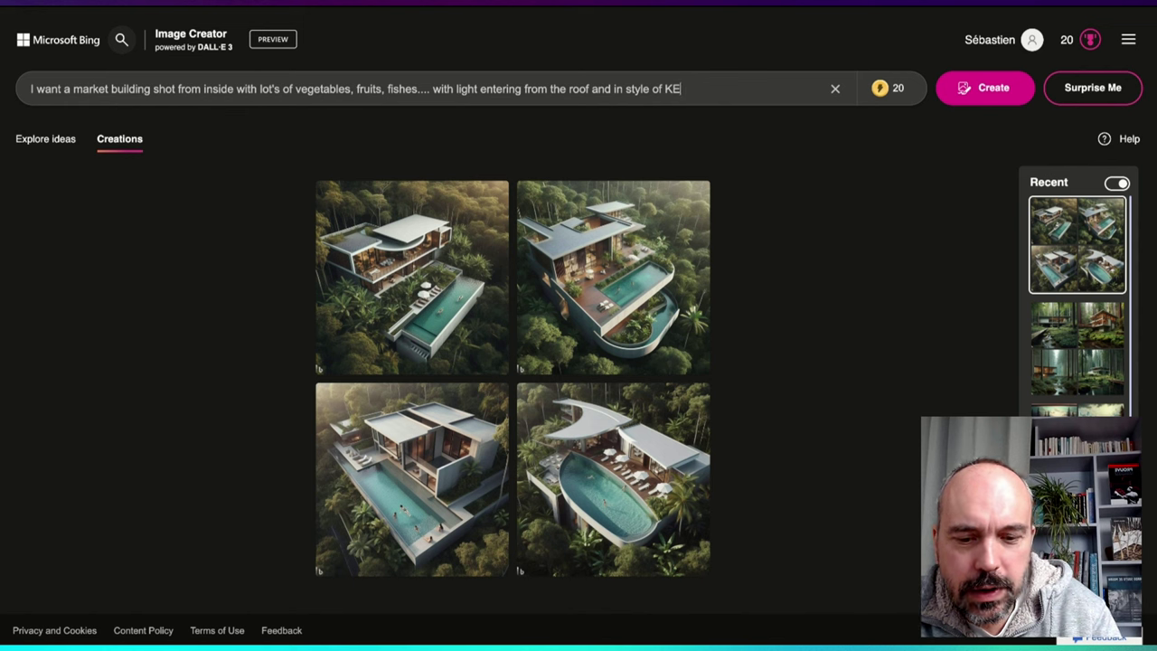
text(engo Kuma)
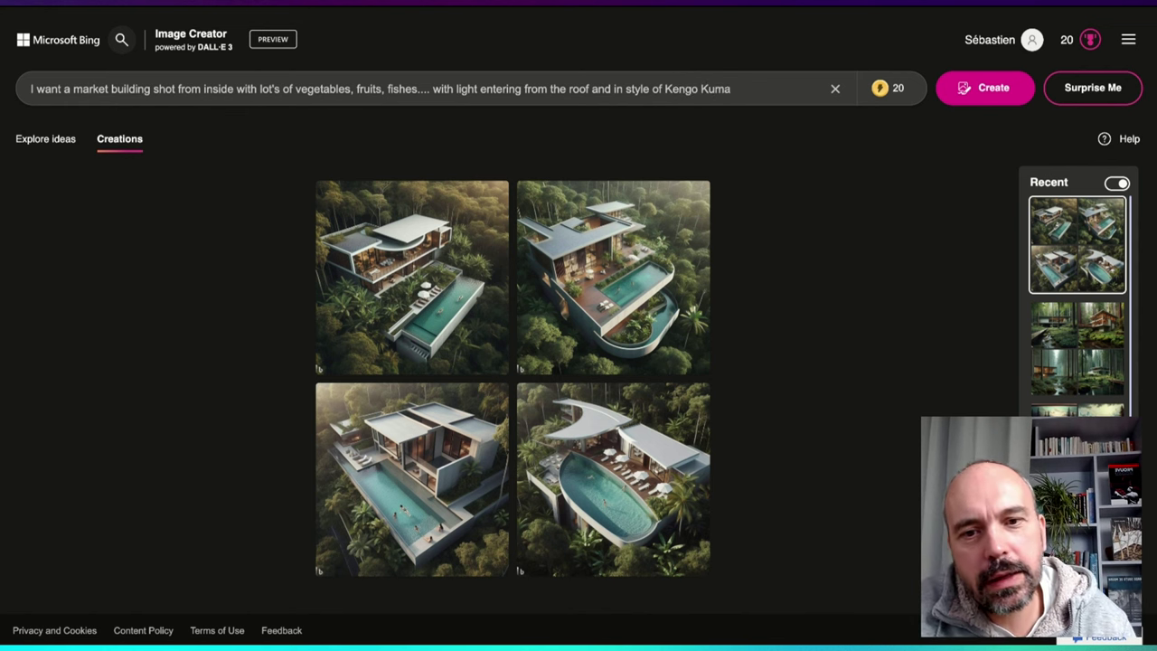
triple_click(664, 87)
click(685, 87)
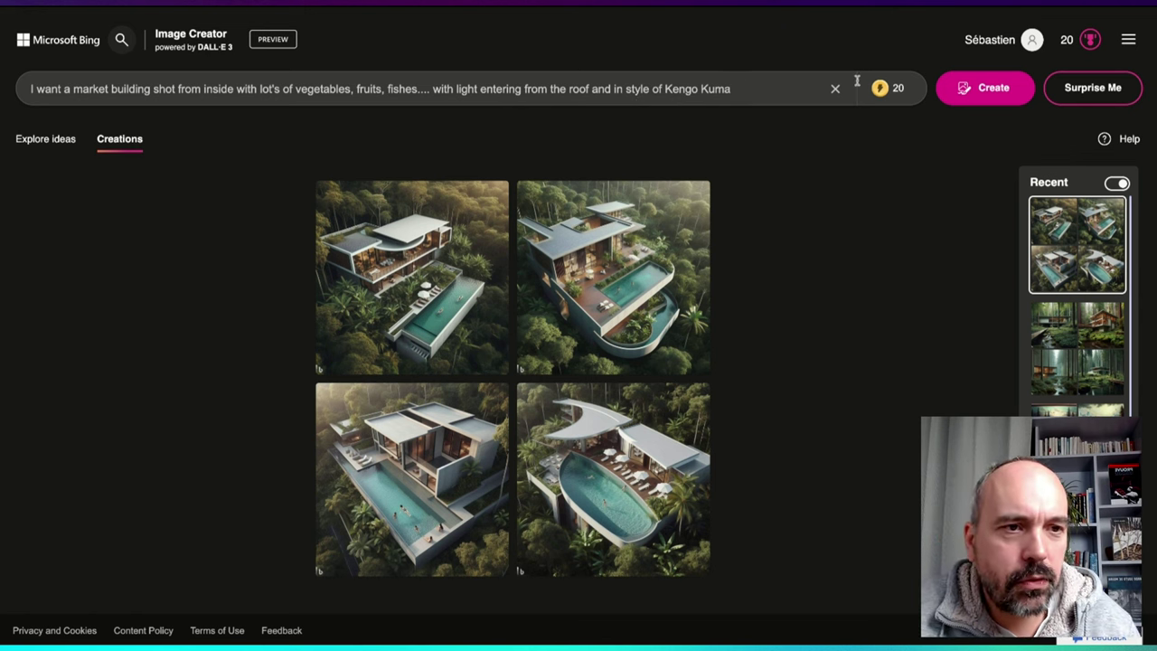
Generate the market-hall images and view the top-left and bottom-right ones full size
click(992, 86)
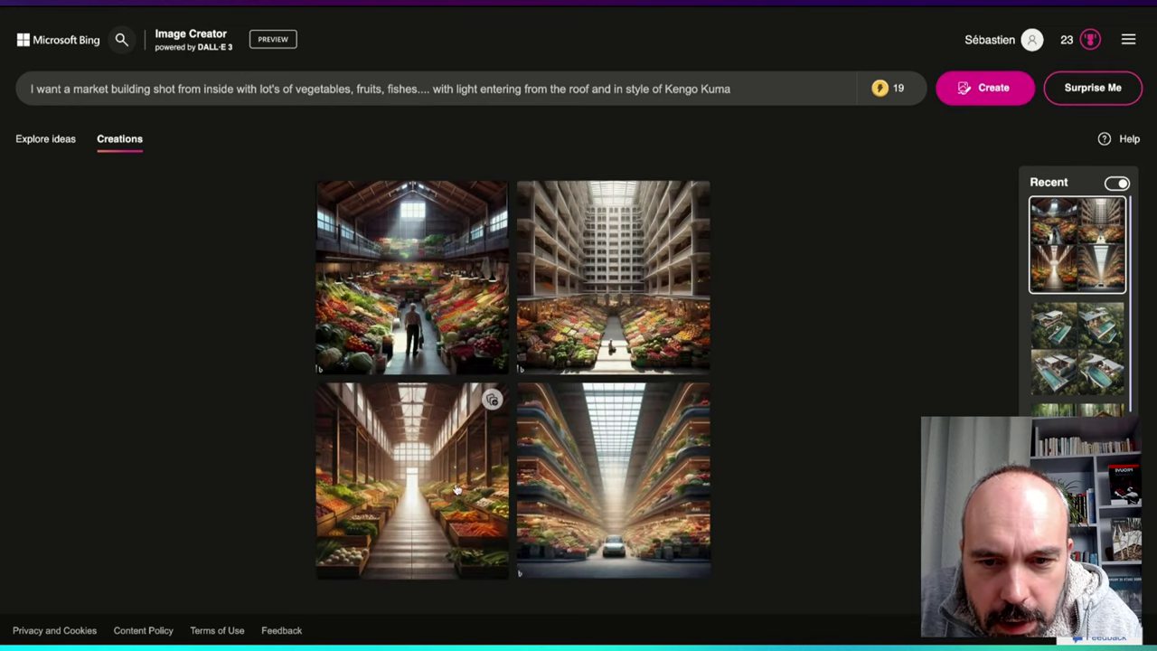
click(461, 331)
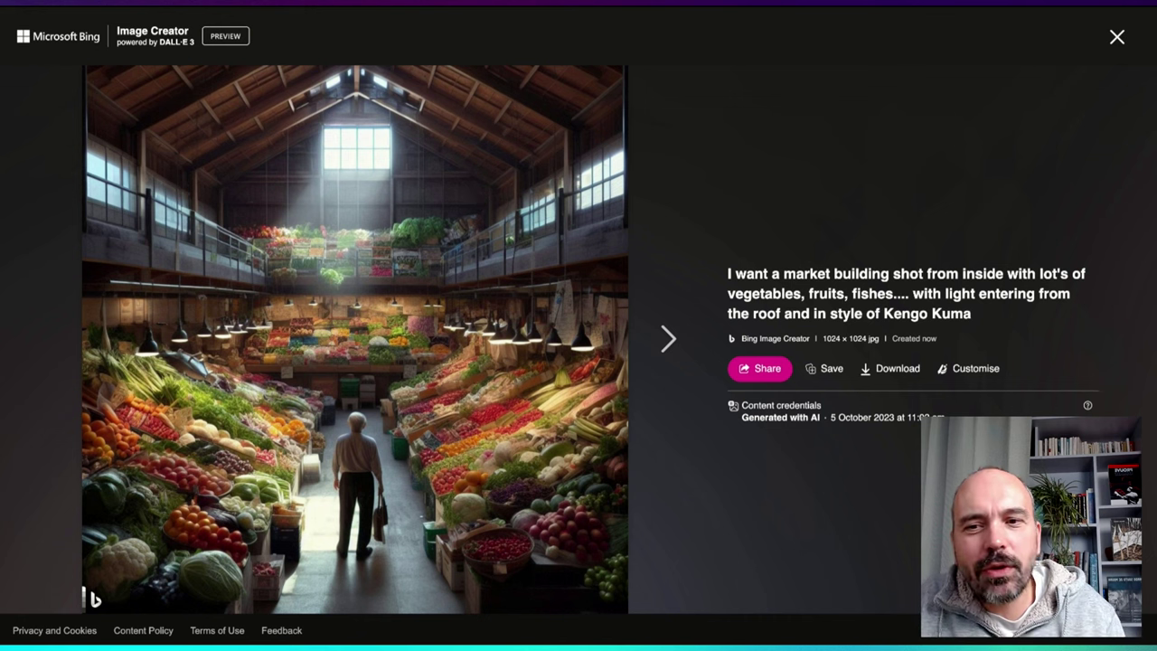
click(1117, 41)
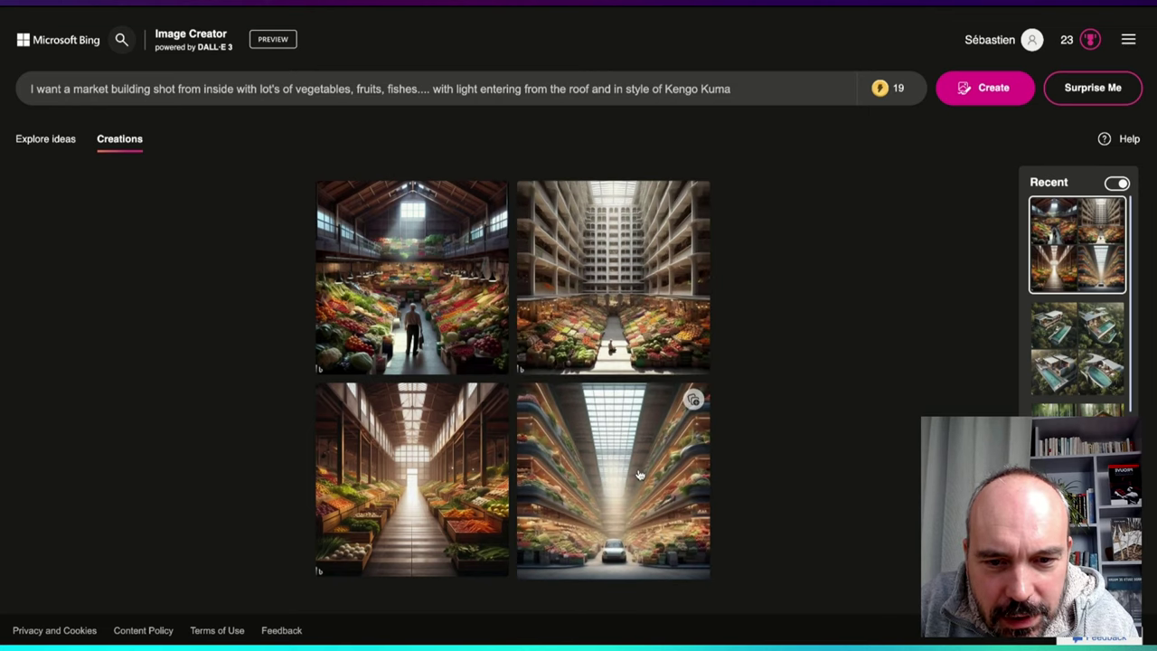
click(640, 475)
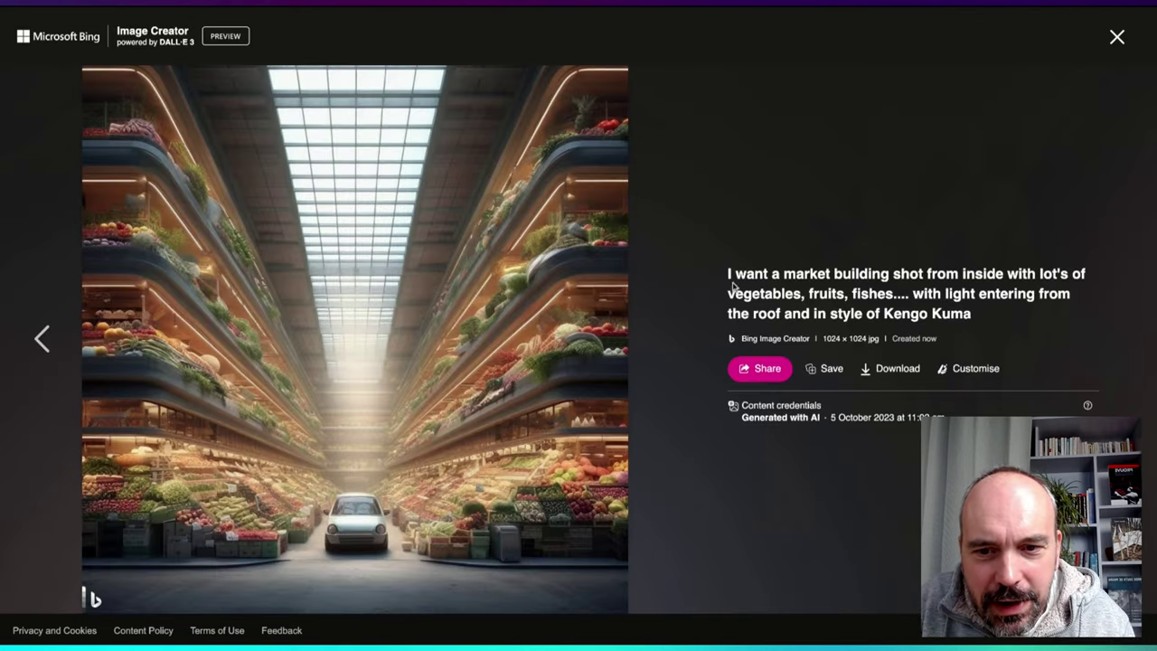
click(1117, 41)
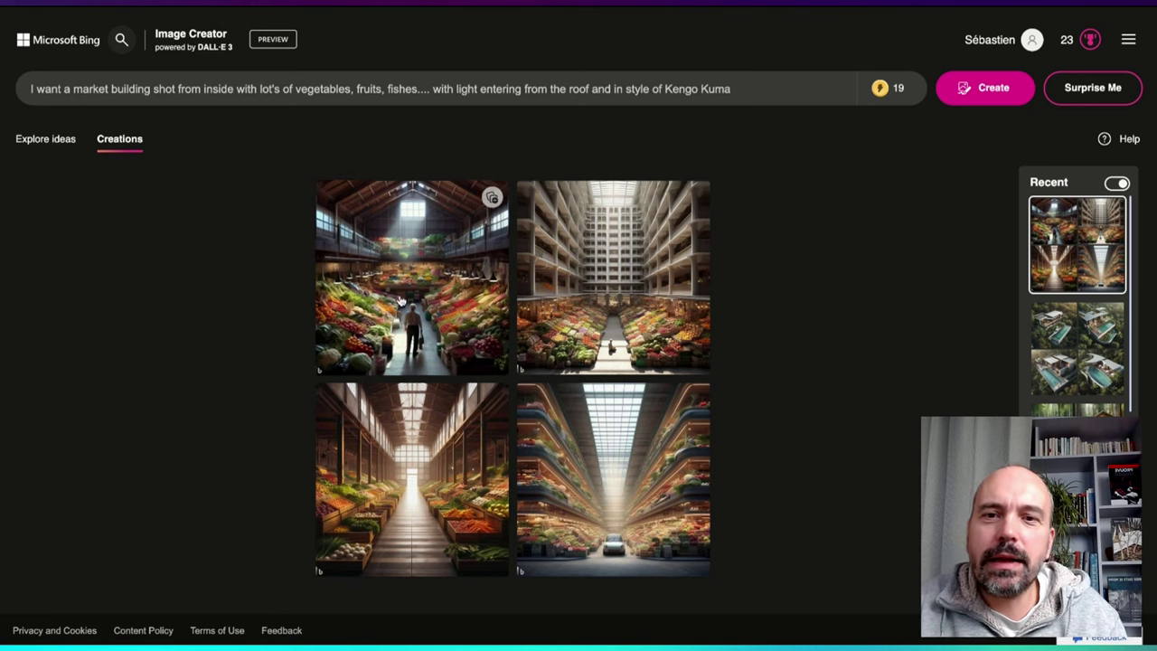
Replace the prompt with 'small garden house in the style of Le Corbusier'
triple_click(449, 89)
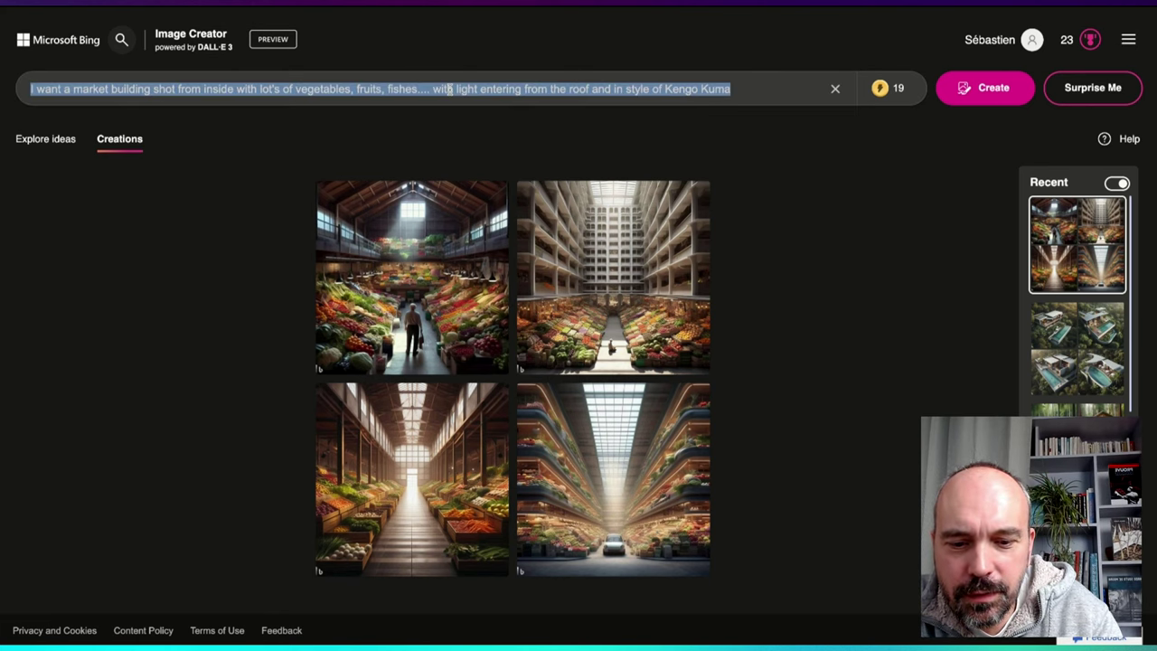
text(saml)
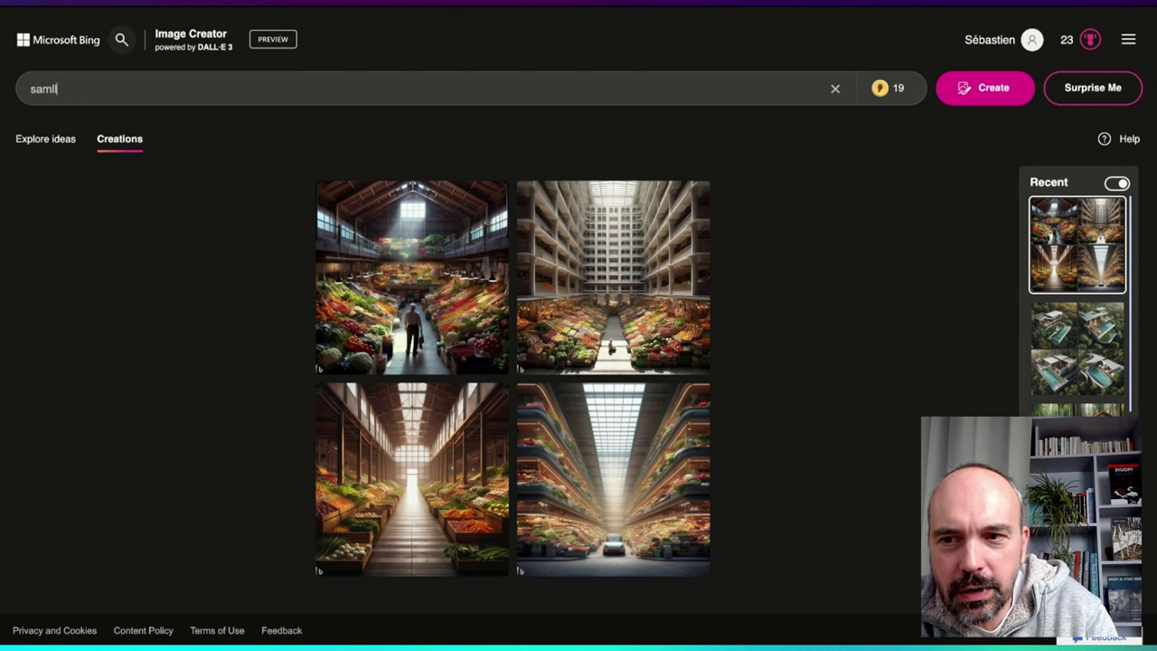
key(BackSpace)
text(ma)
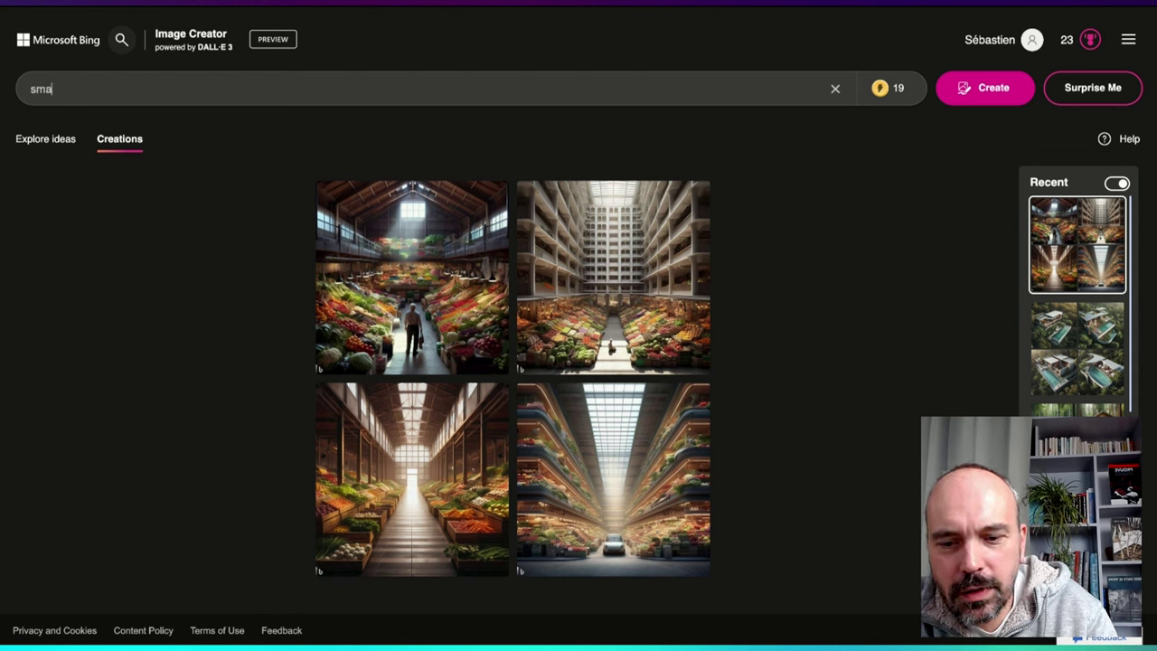
text(ll garden house in the style of Le )
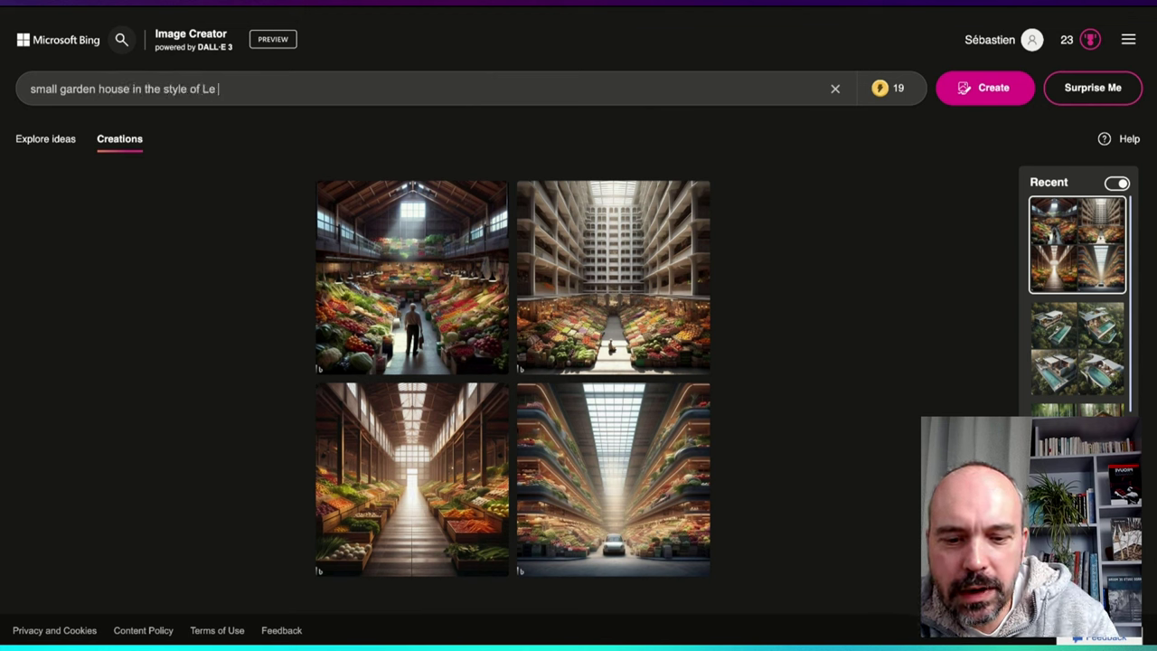
text(Corbusier)
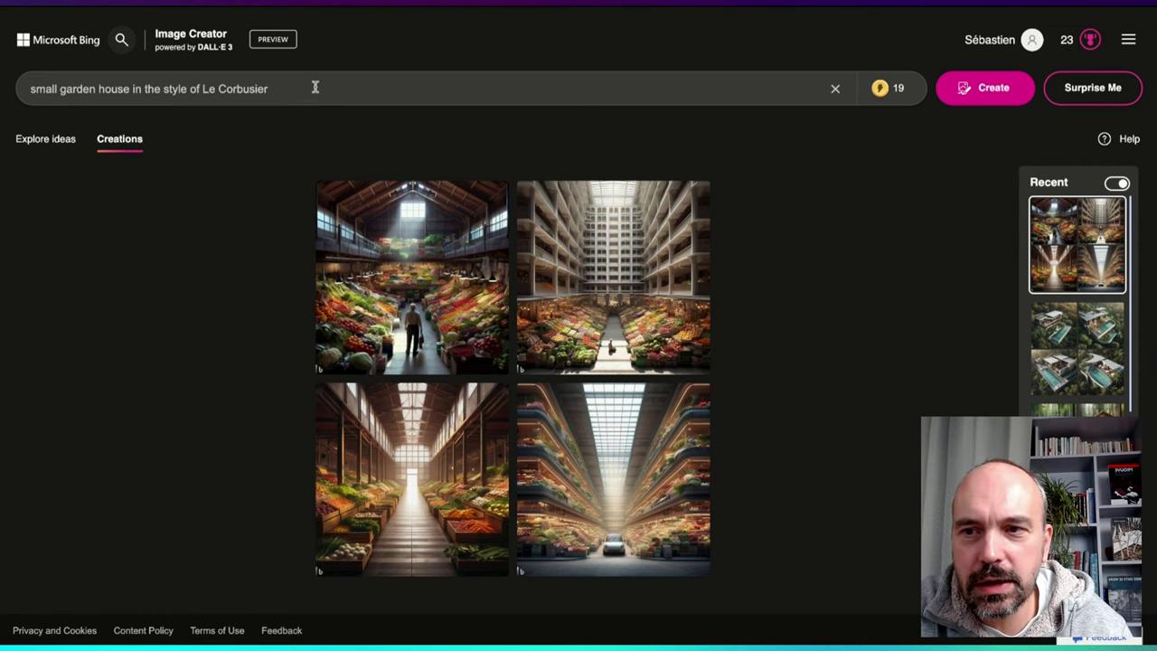
Append 'close to a lake' to the prompt and generate images
click(31, 89)
click(288, 90)
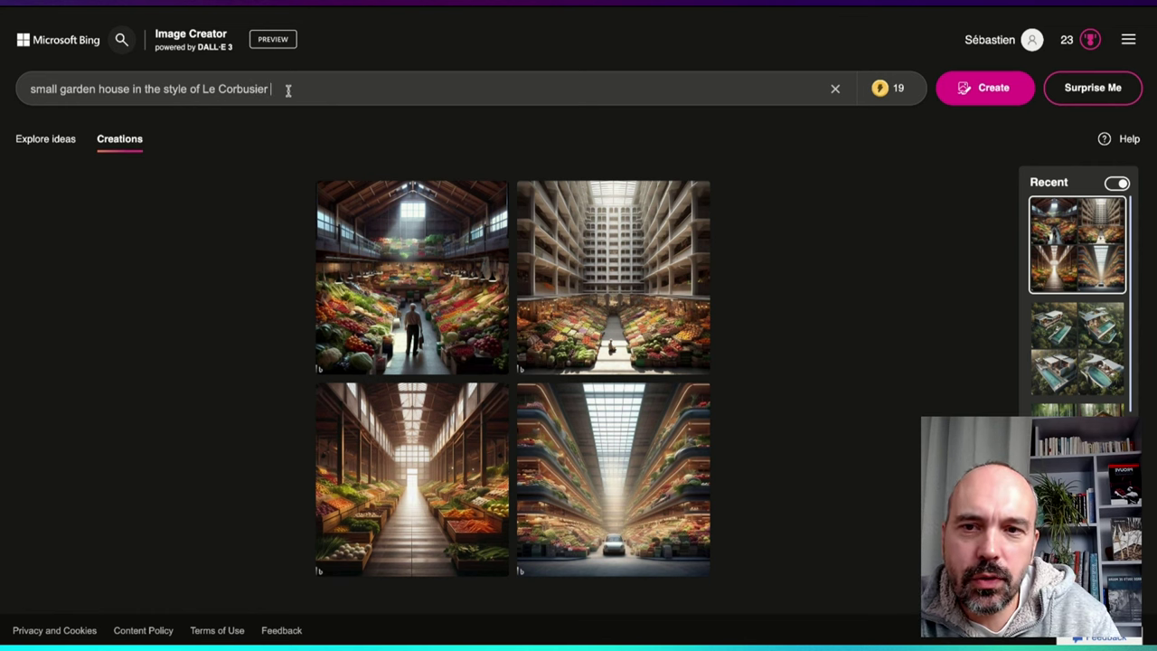
text(close to)
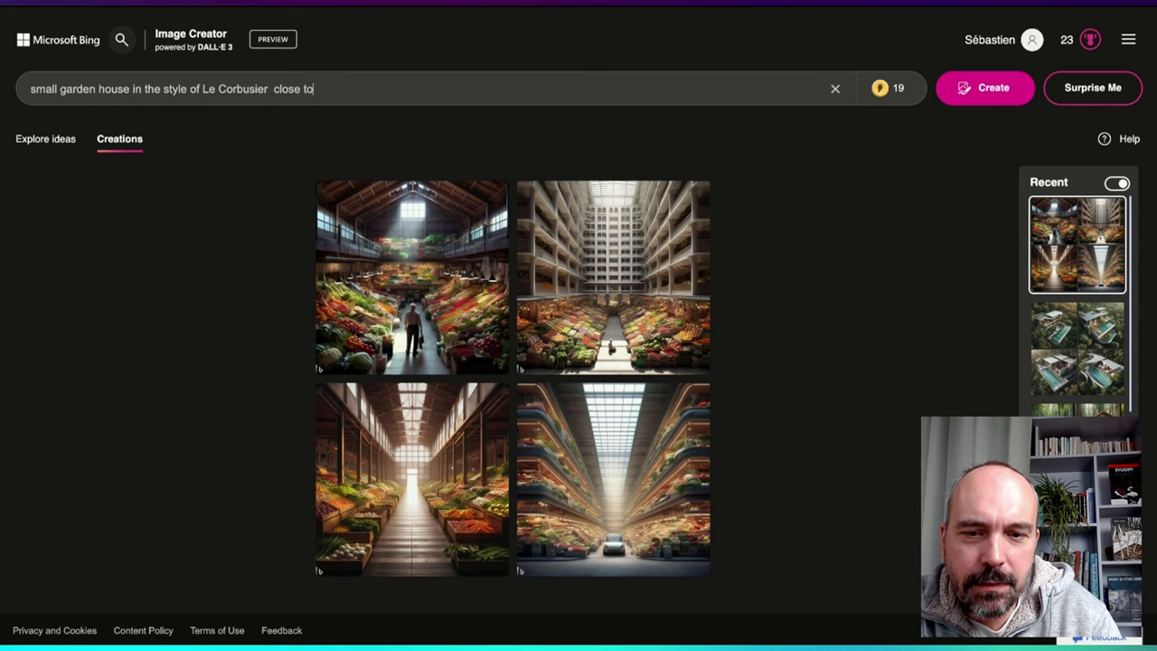
text( a lake)
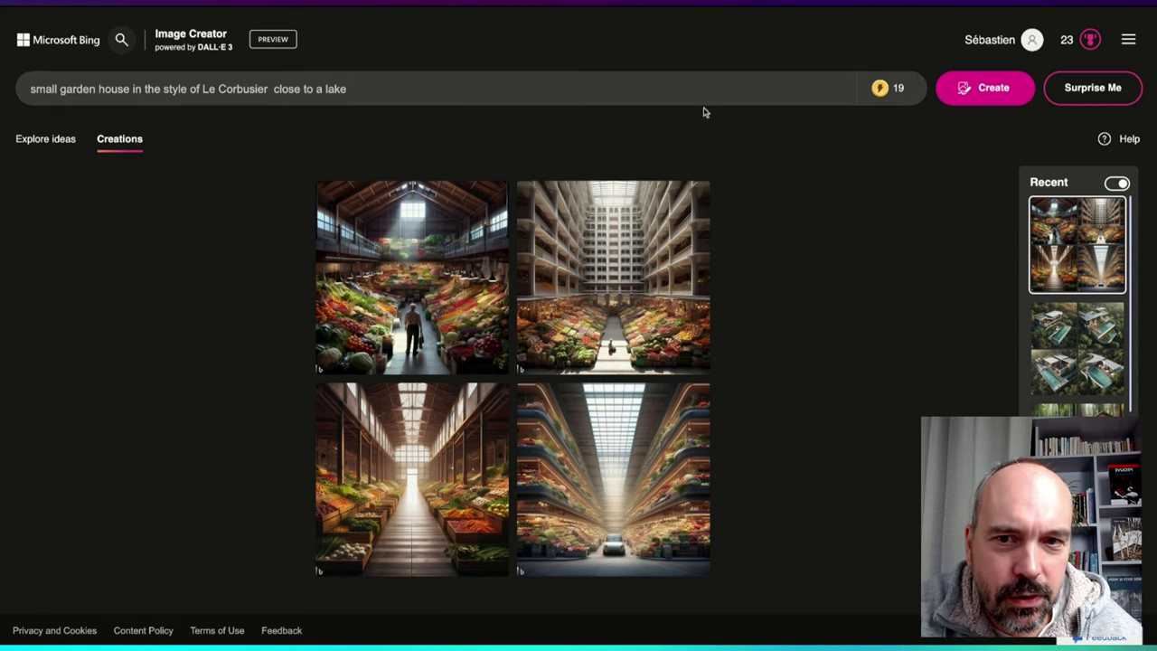
click(962, 91)
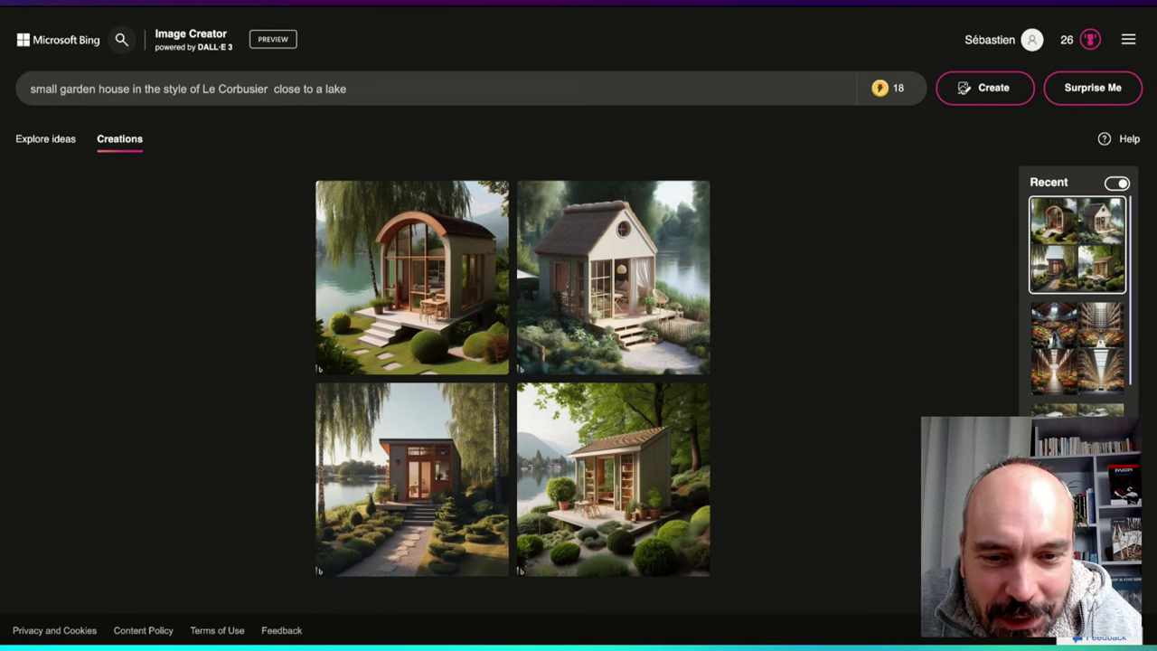
View the bottom-left, bottom-right and arched-roof lakeside house images full size
click(468, 466)
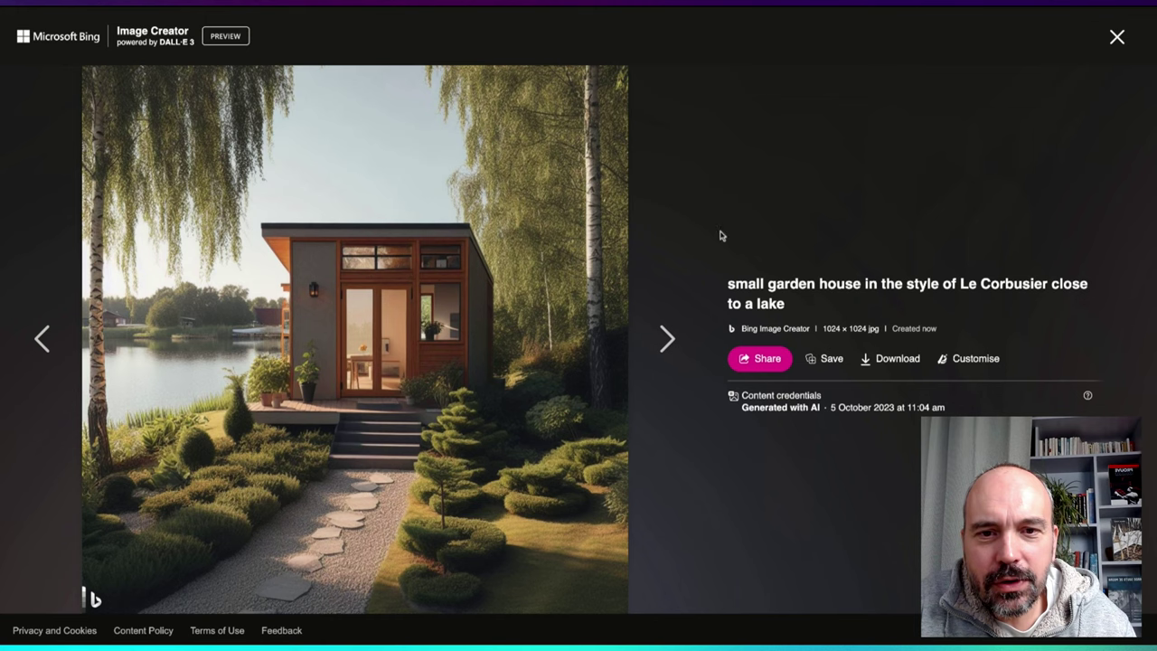
click(1118, 38)
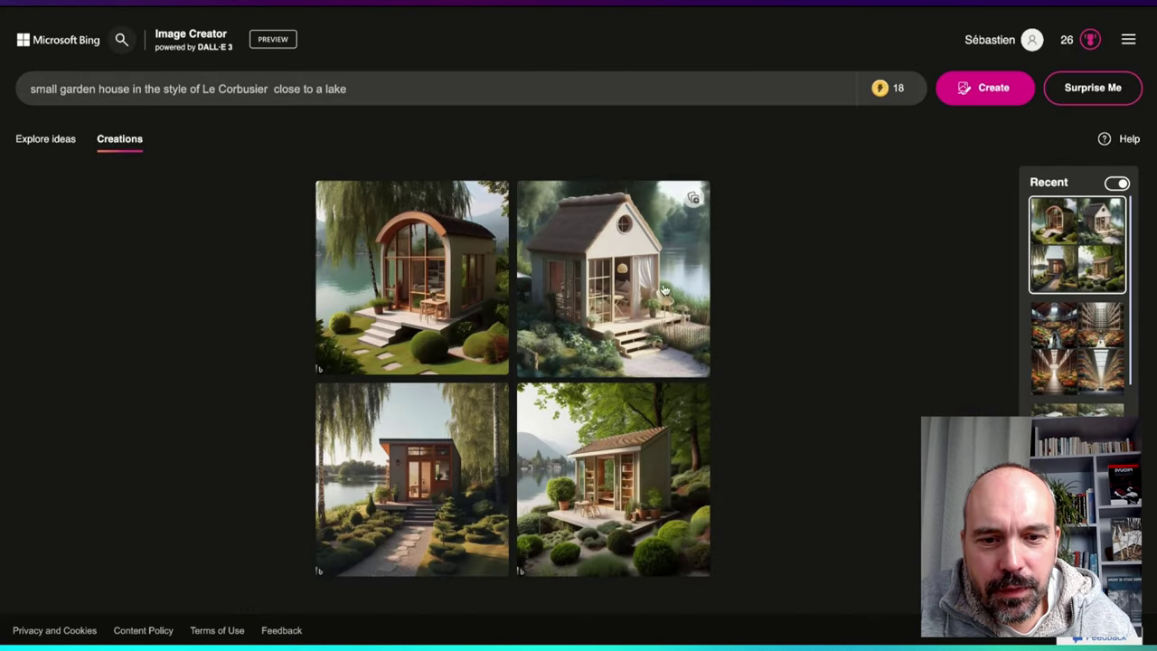
click(614, 478)
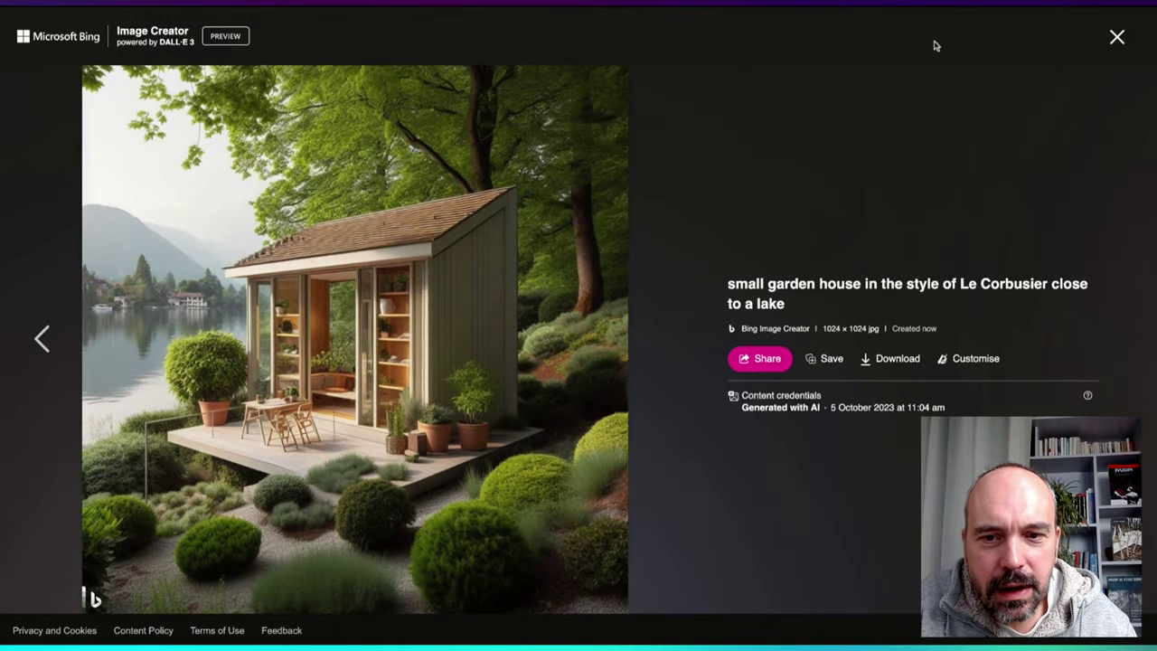
click(1117, 37)
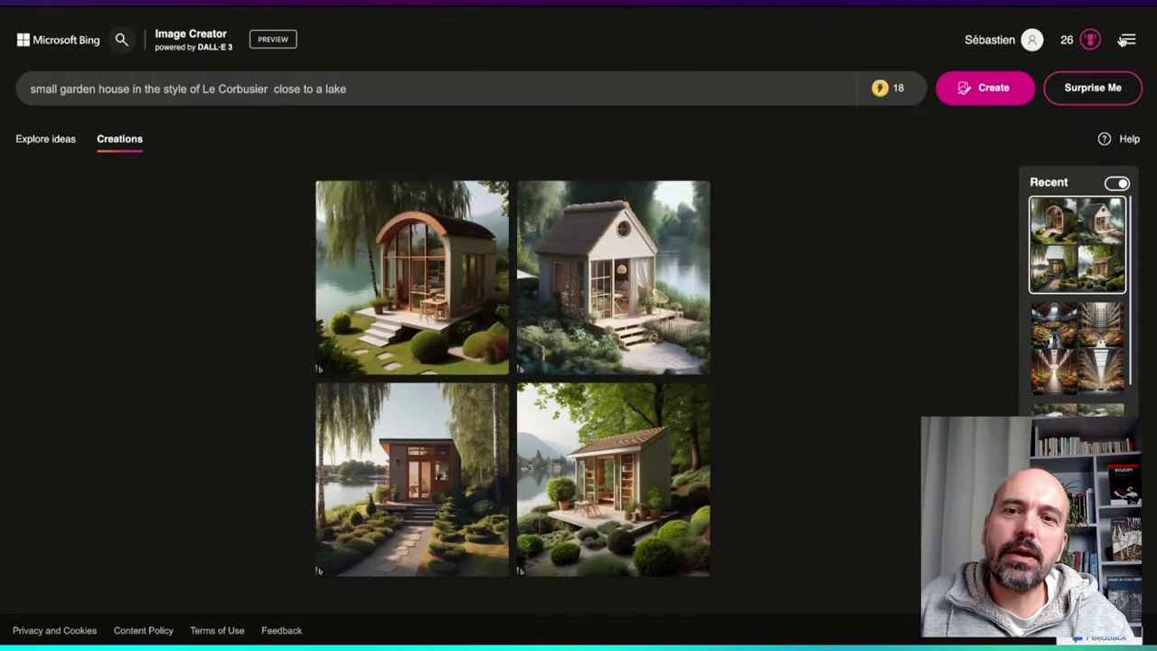
click(374, 86)
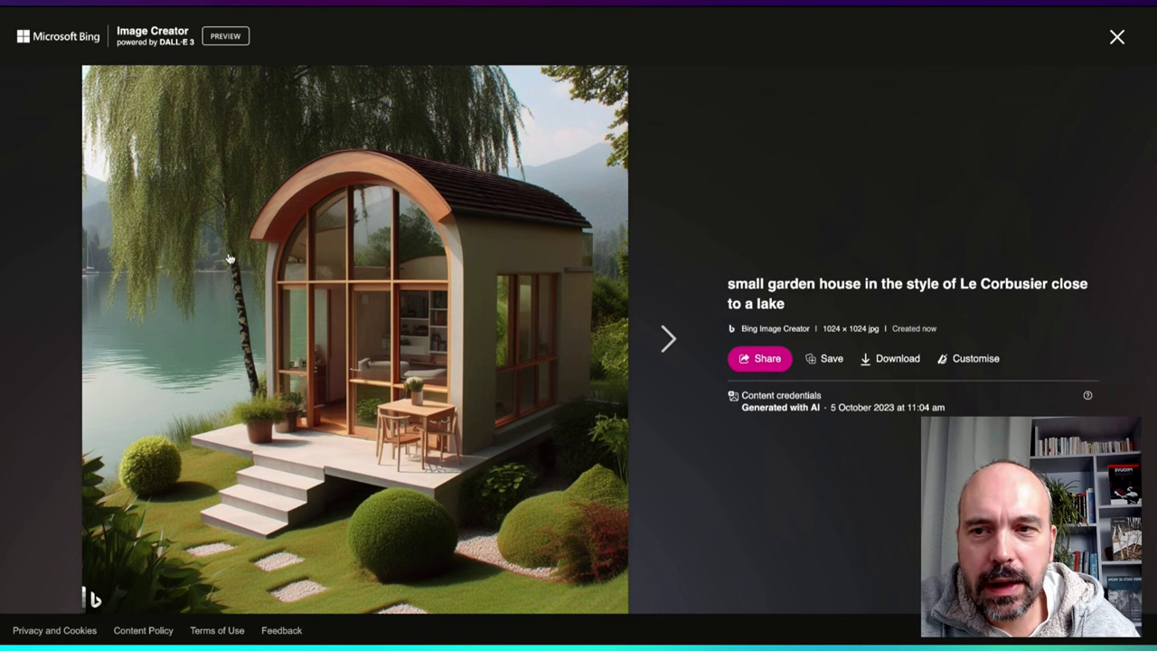
Close the viewer, append 'in 19 century water color style' to the prompt, and generate
click(1117, 40)
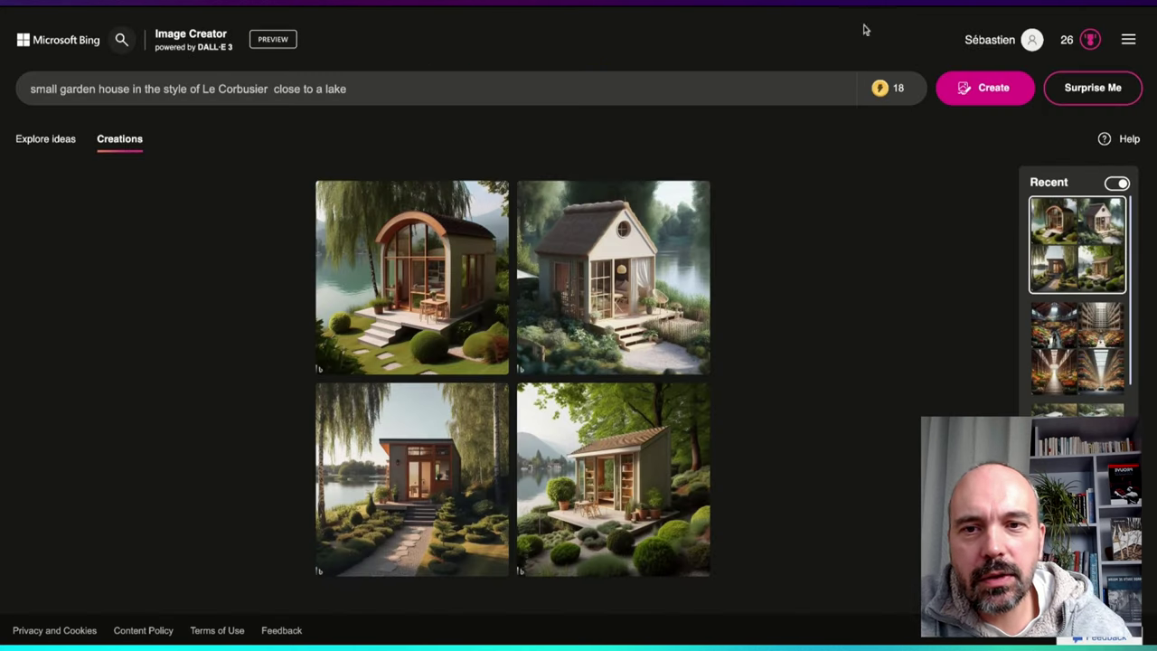
text(in )
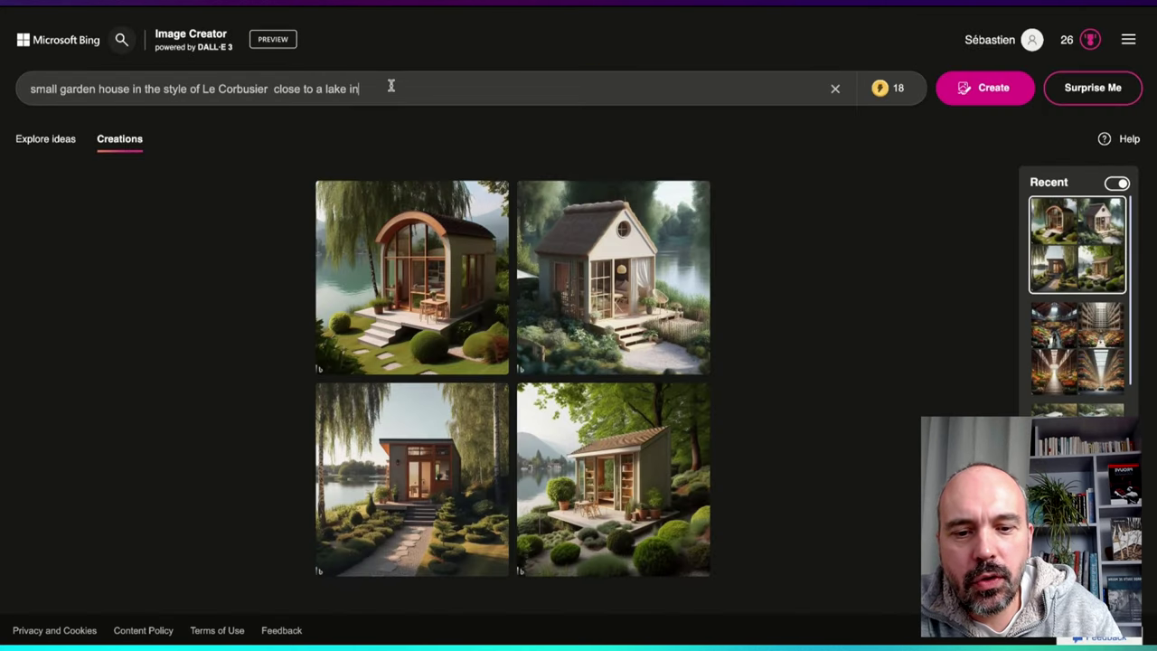
text(pho)
key(BackSpace)
key(BackSpace)
key(BackSpace)
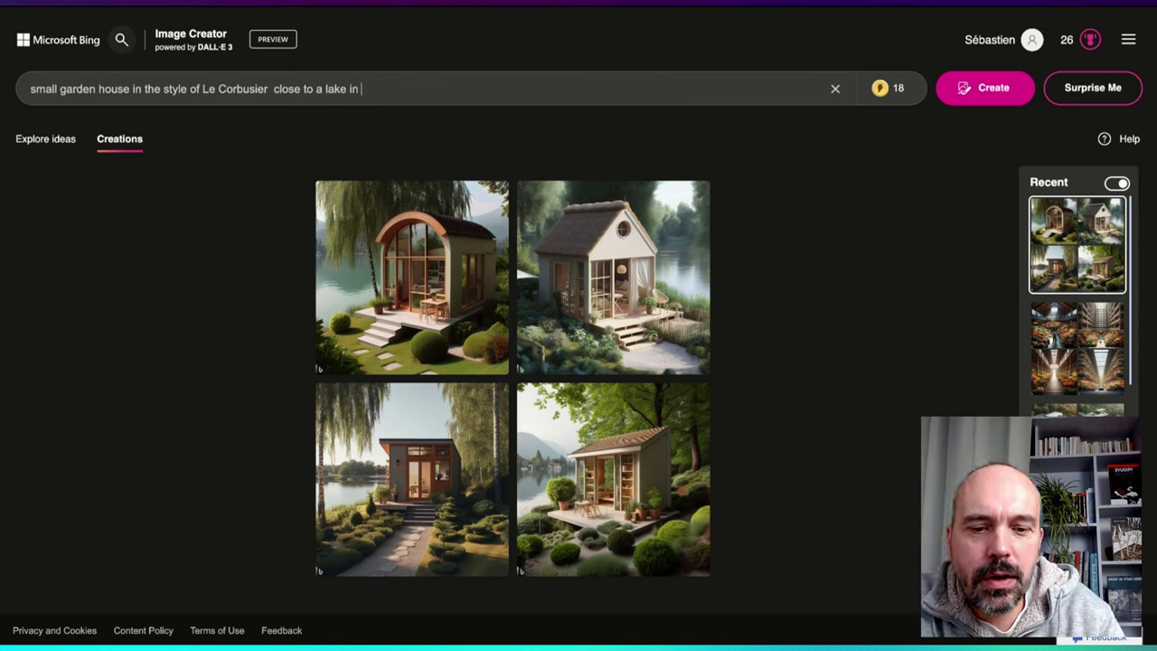
text(19)
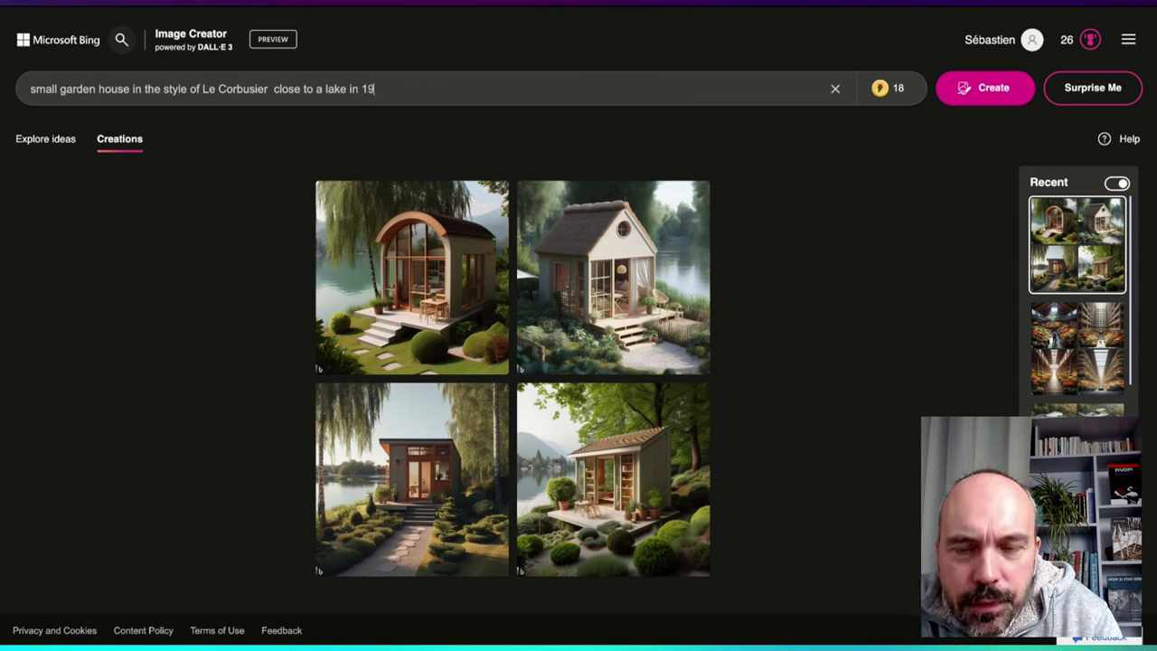
text(em)
key(BackSpace)
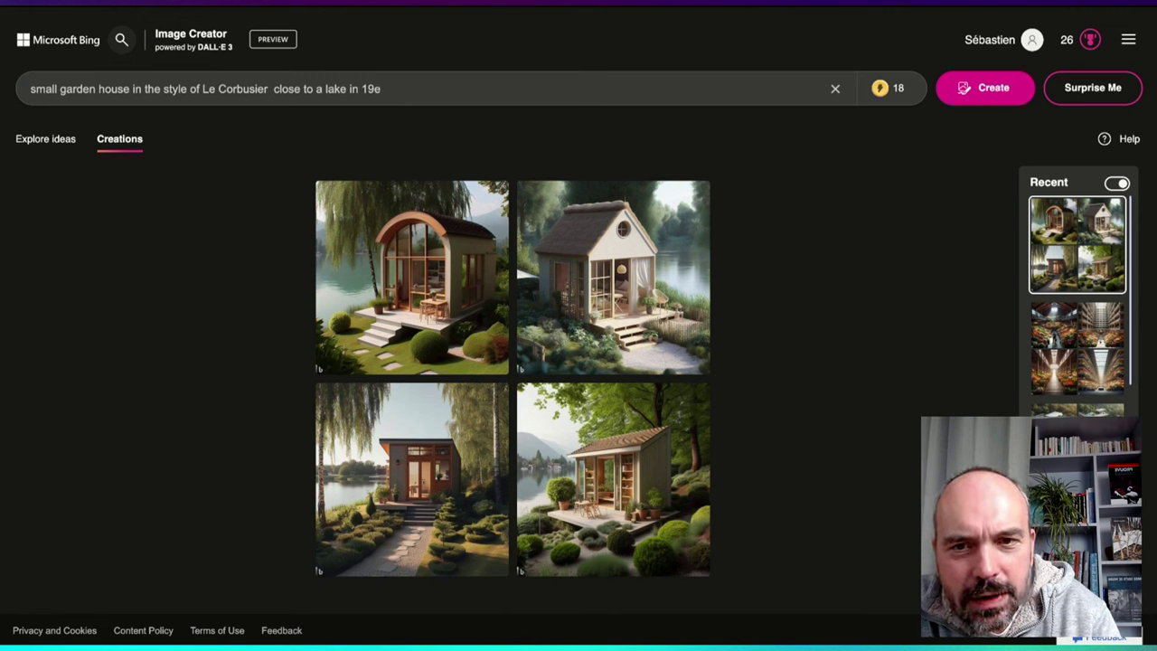
text(century p)
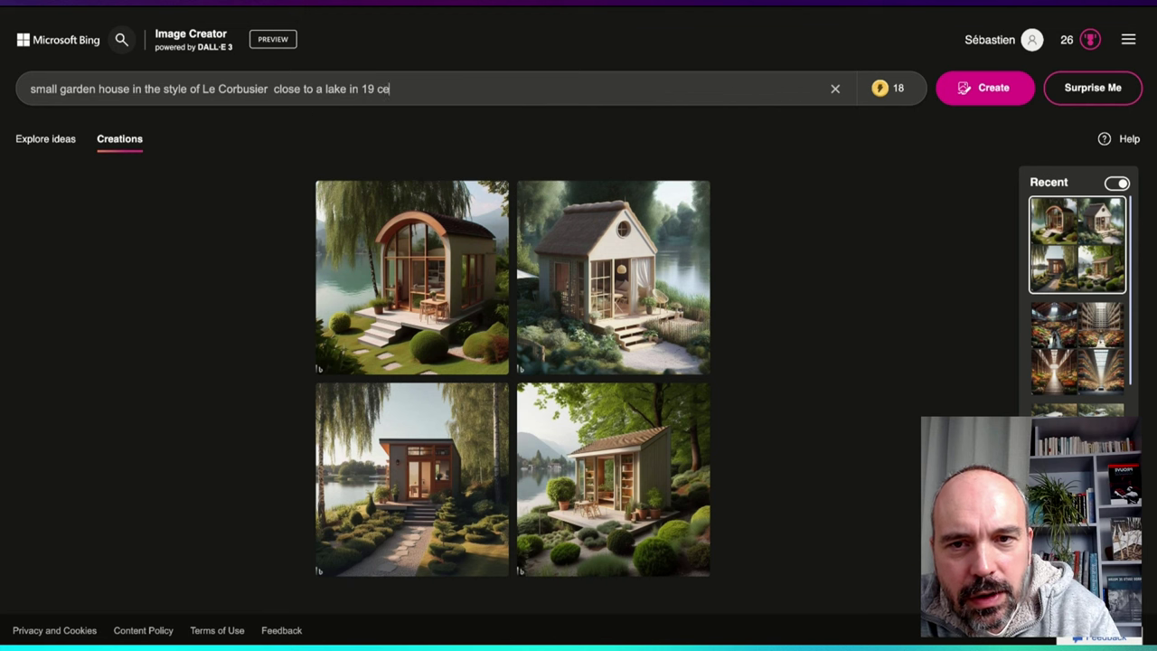
text(aint)
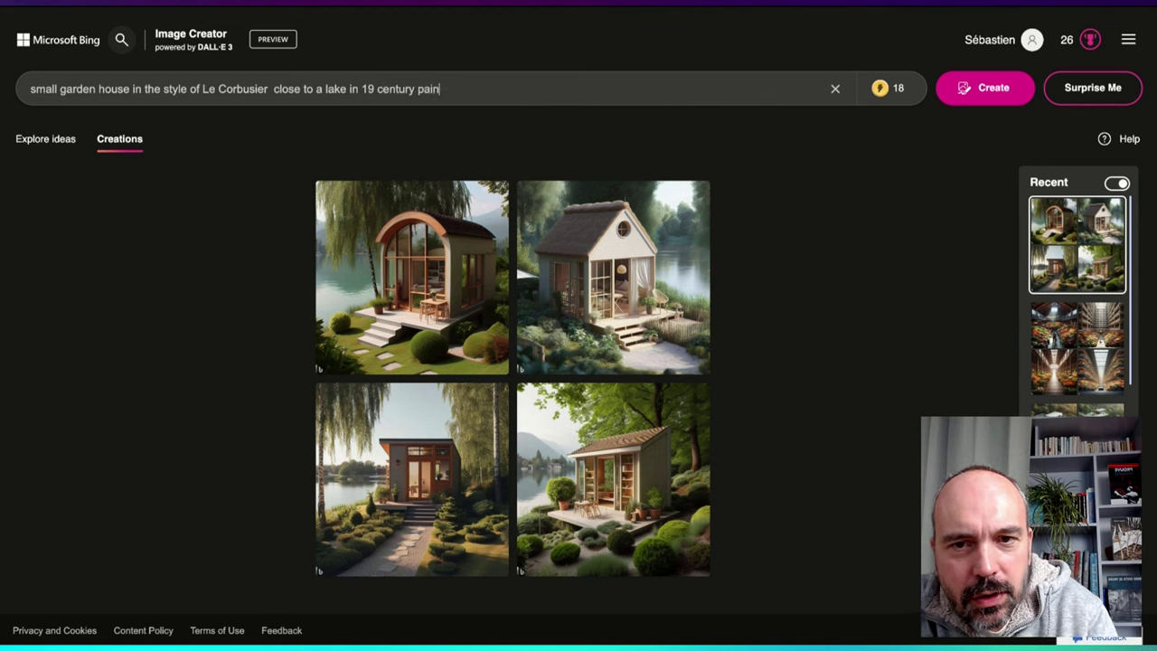
key(BackSpace)
key(BackSpace)
key(BackSpace)
key(BackSpace)
text(w)
key(BackSpace)
key(BackSpace)
text(water color style)
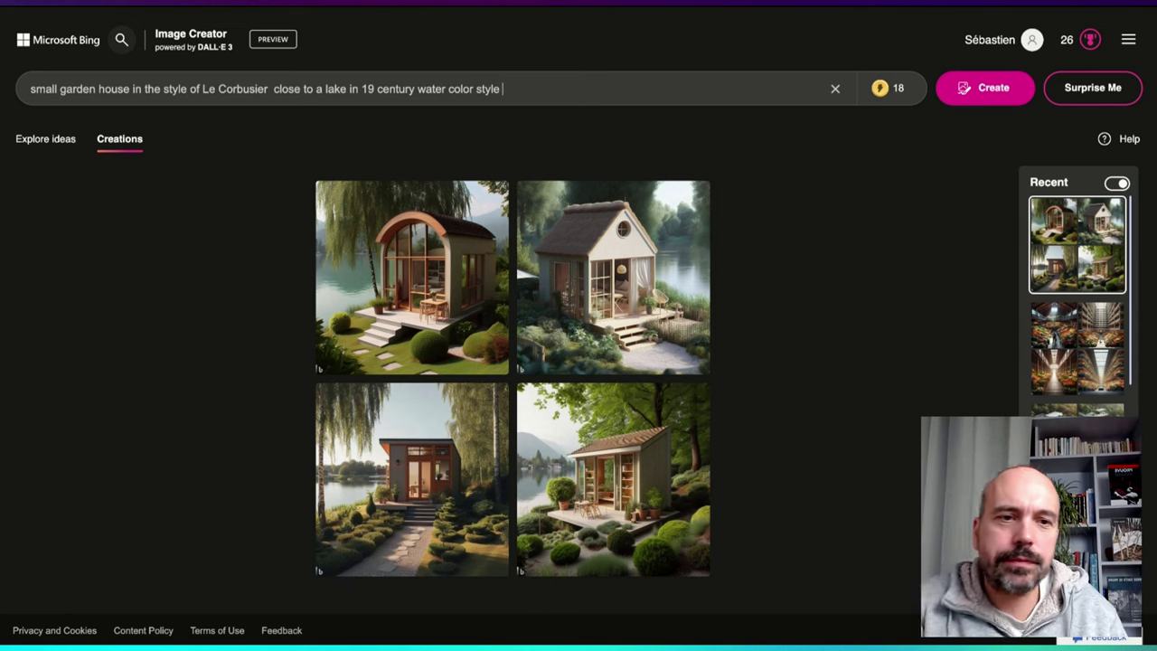
key(Return)
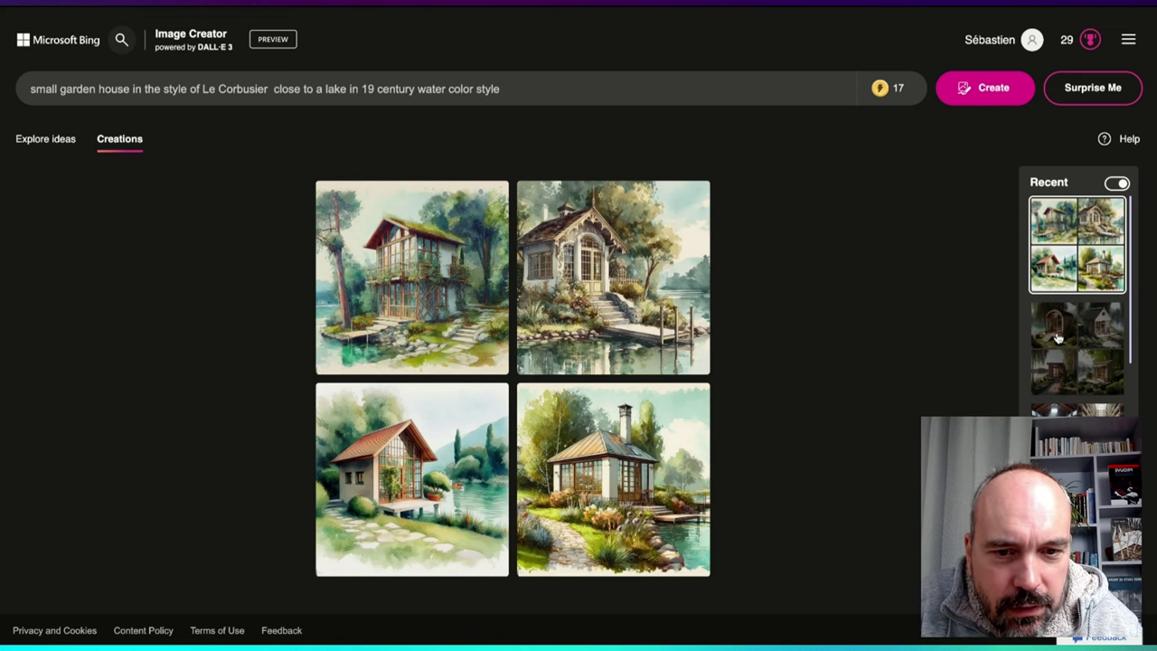
View the watercolour houses full size, advancing to the glass garden house and back to the cottage
click(461, 290)
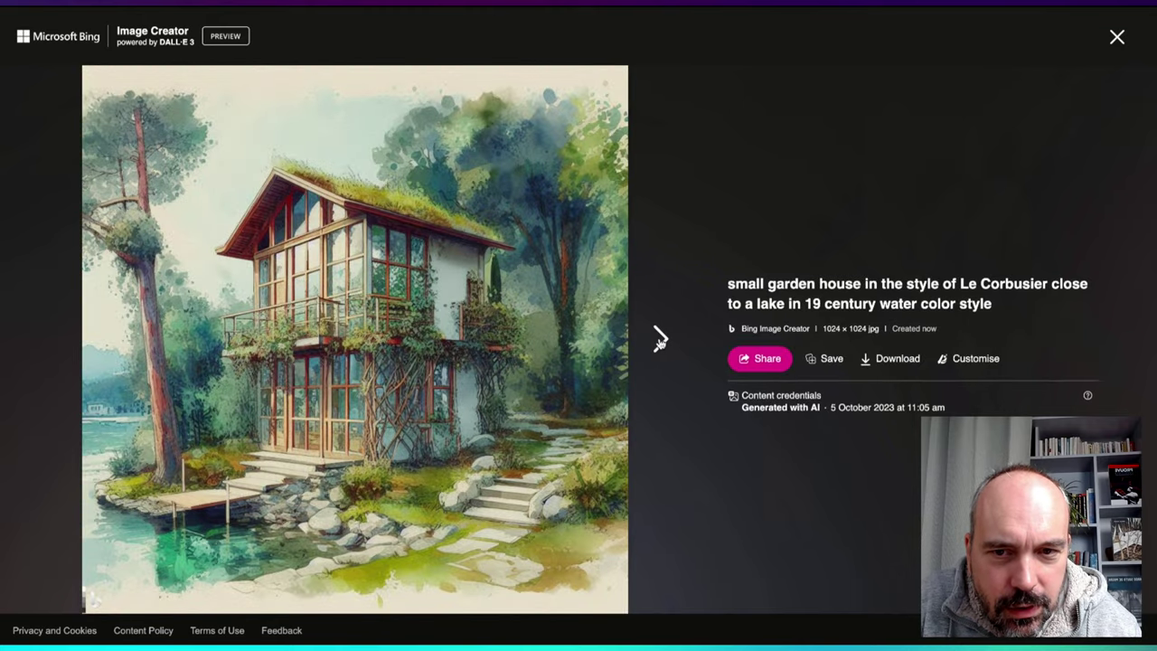
click(660, 339)
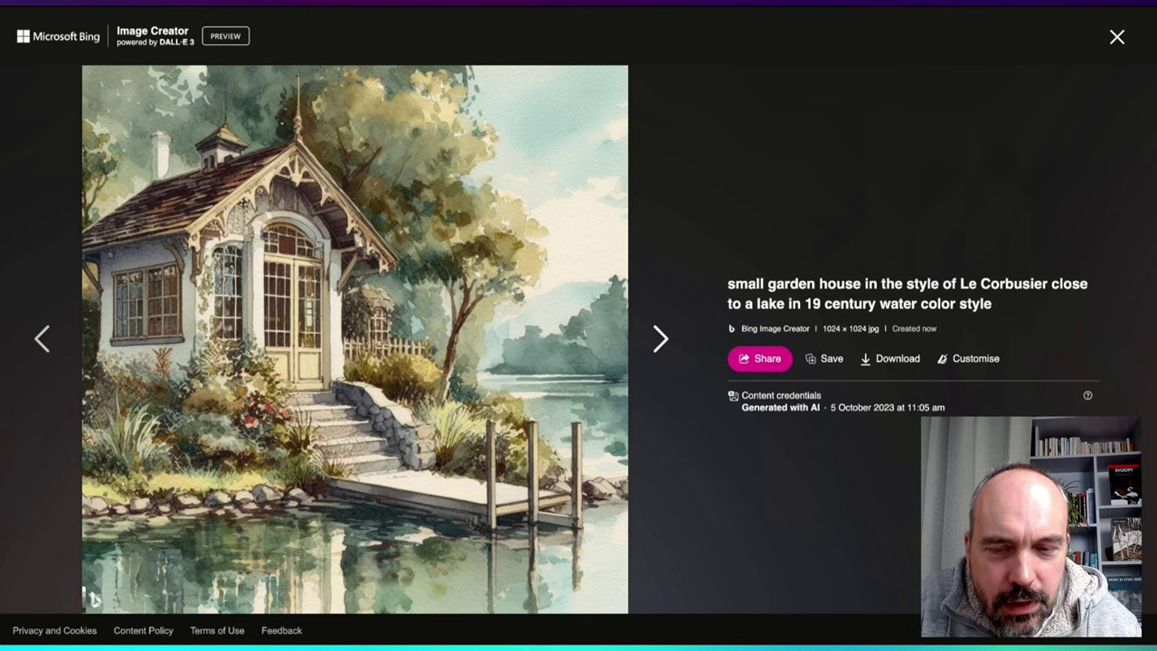
click(660, 339)
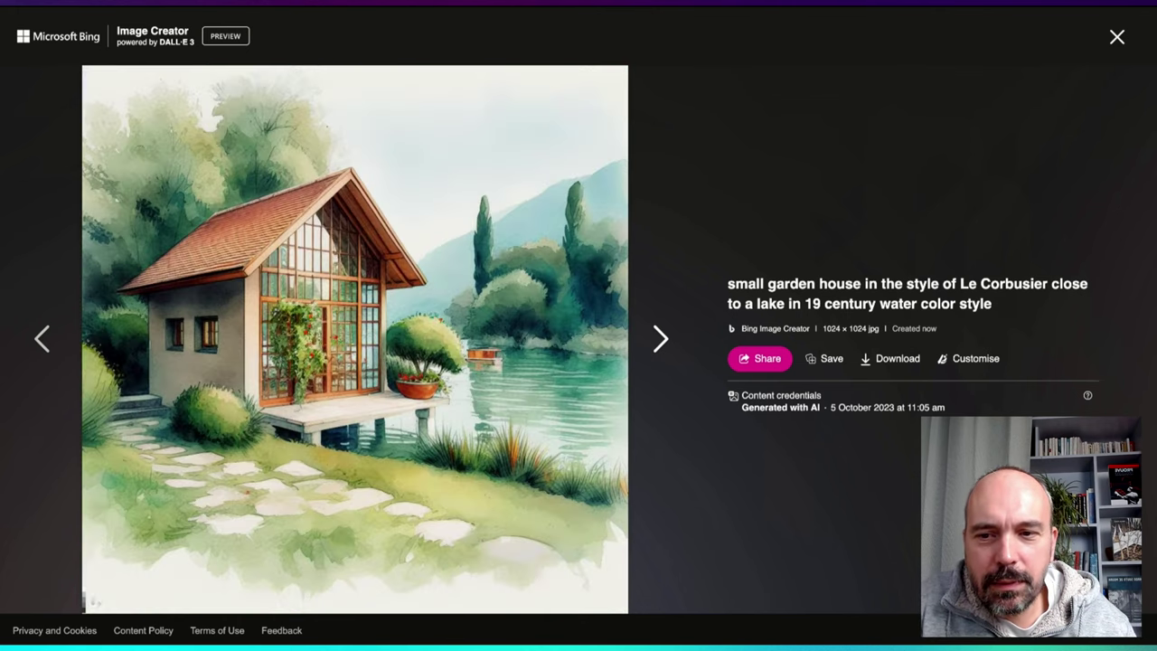
click(50, 339)
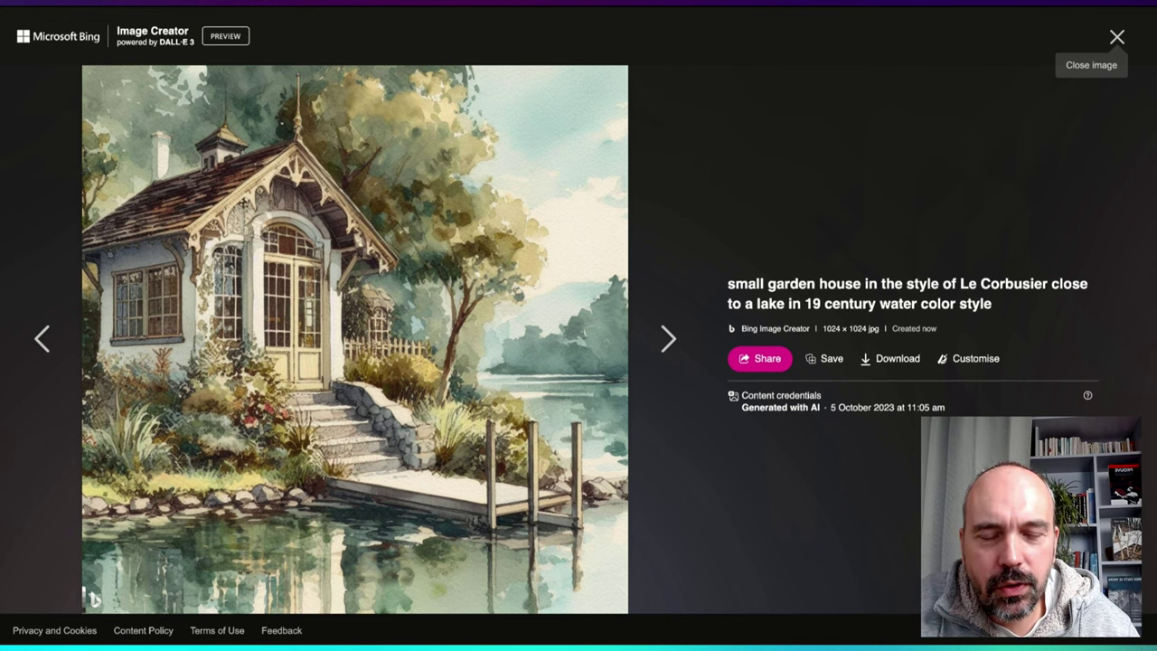
Return to the grid and replace the prompt with 'I want a aerial view of Paris from the height of a bird'
click(1117, 38)
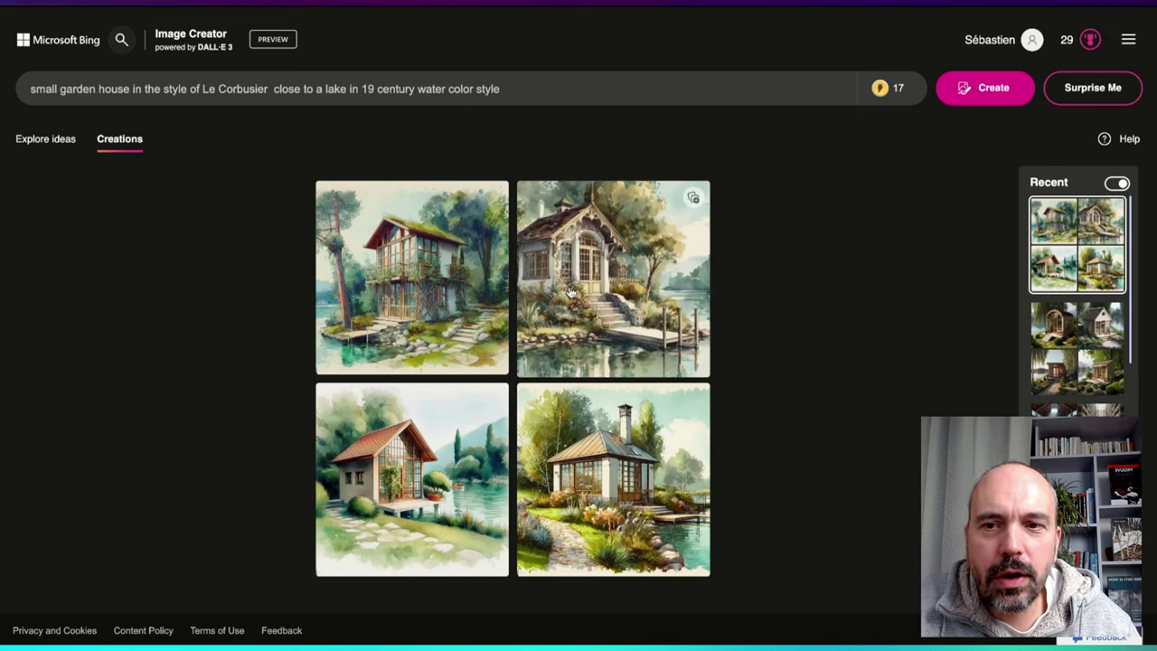
click(472, 89)
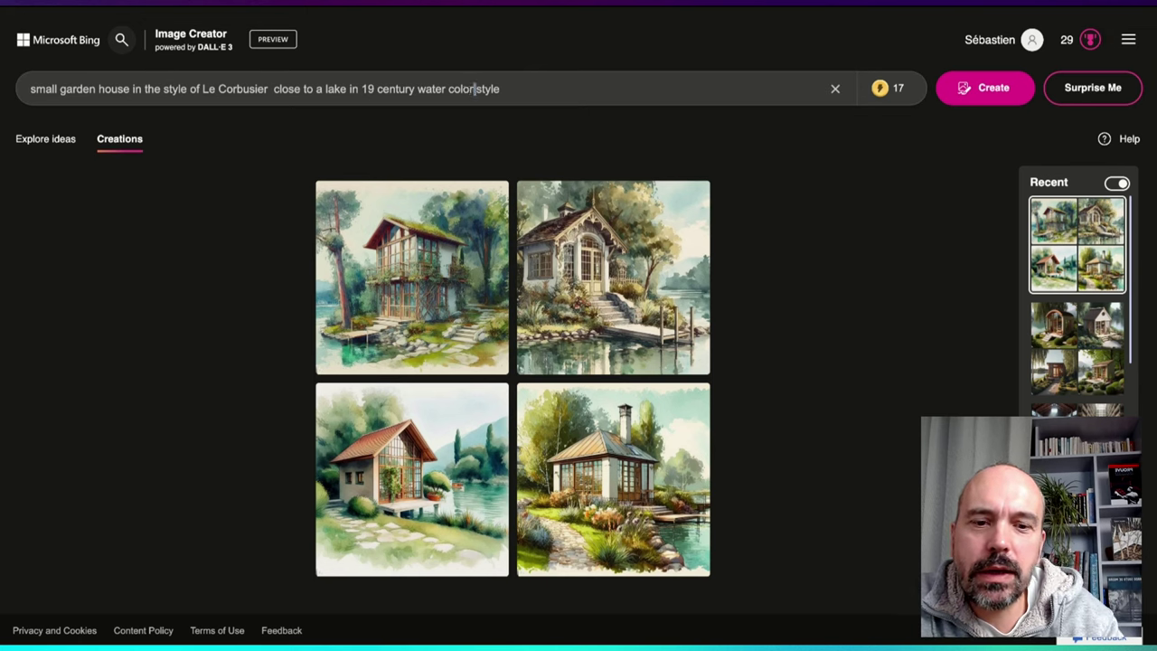
key(ctrl+a)
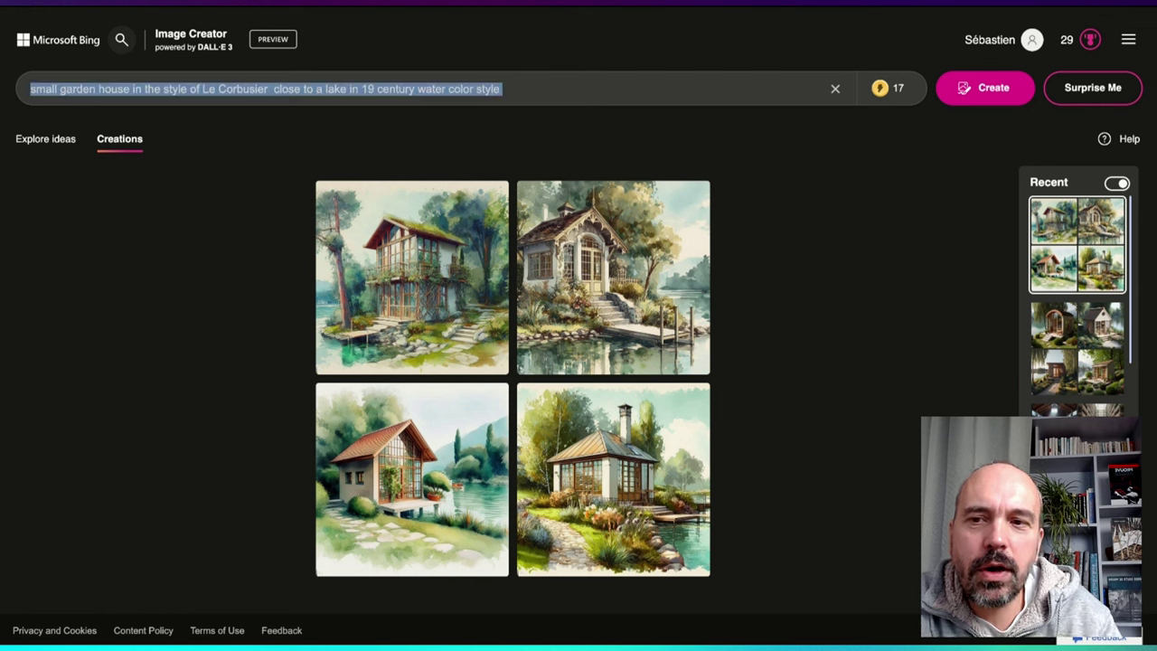
text(I want a aerial view of Paris)
key(BackSpace)
text(, fl)
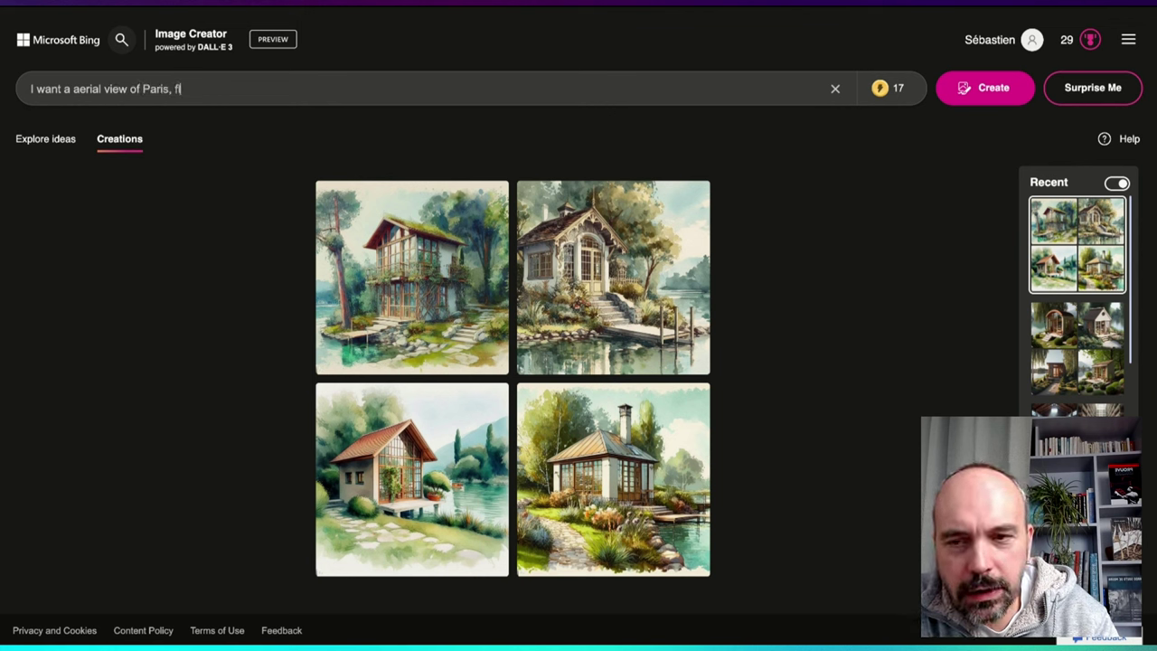
text(ylying)
key(BackSpace)
key(BackSpace)
key(BackSpace)
text(rom the hieght)
key(BackSpace)
key(BackSpace)
key(BackSpace)
key(BackSpace)
key(BackSpace)
key(BackSpace)
text(eight iof)
key(BackSpace)
key(BackSpace)
key(BackSpace)
text(of a bird)
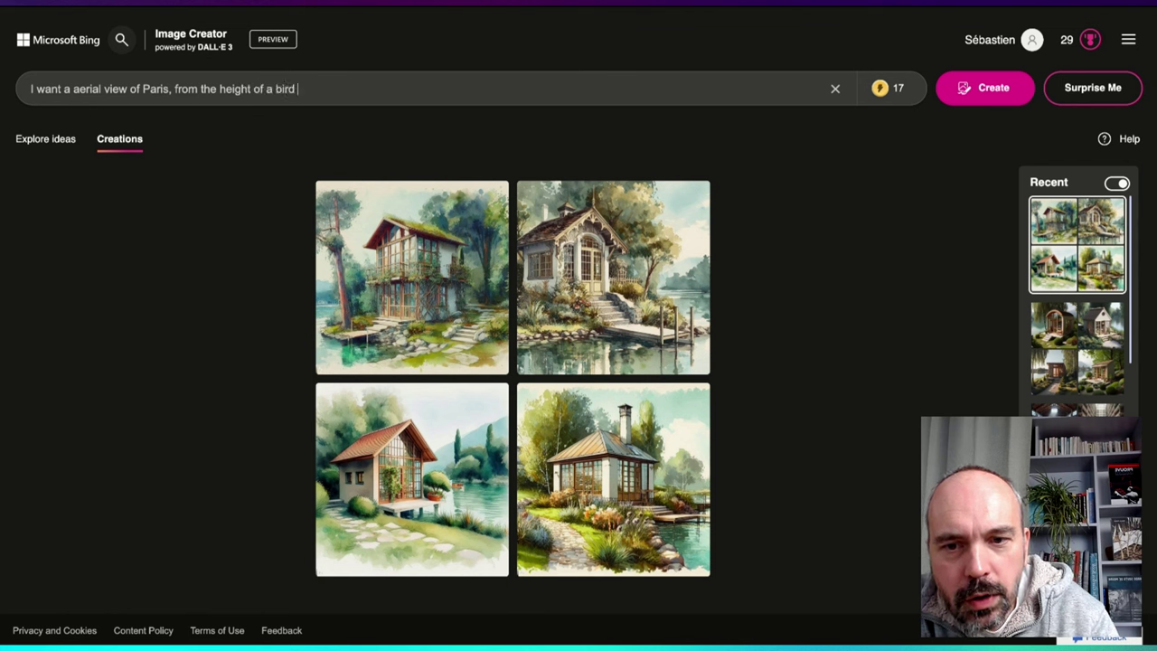
Extend the prompt with ', showing eiffel tower in', dropping the 'and with a plane' wording
key(BackSpace)
text(, showing )
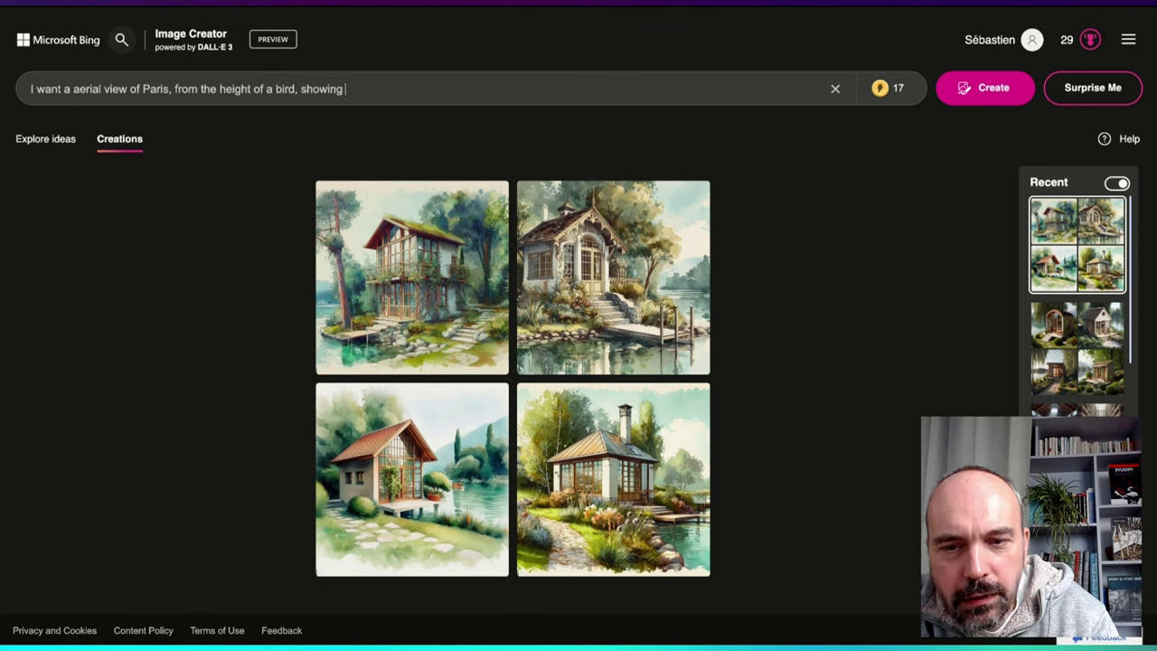
text(eiffel t)
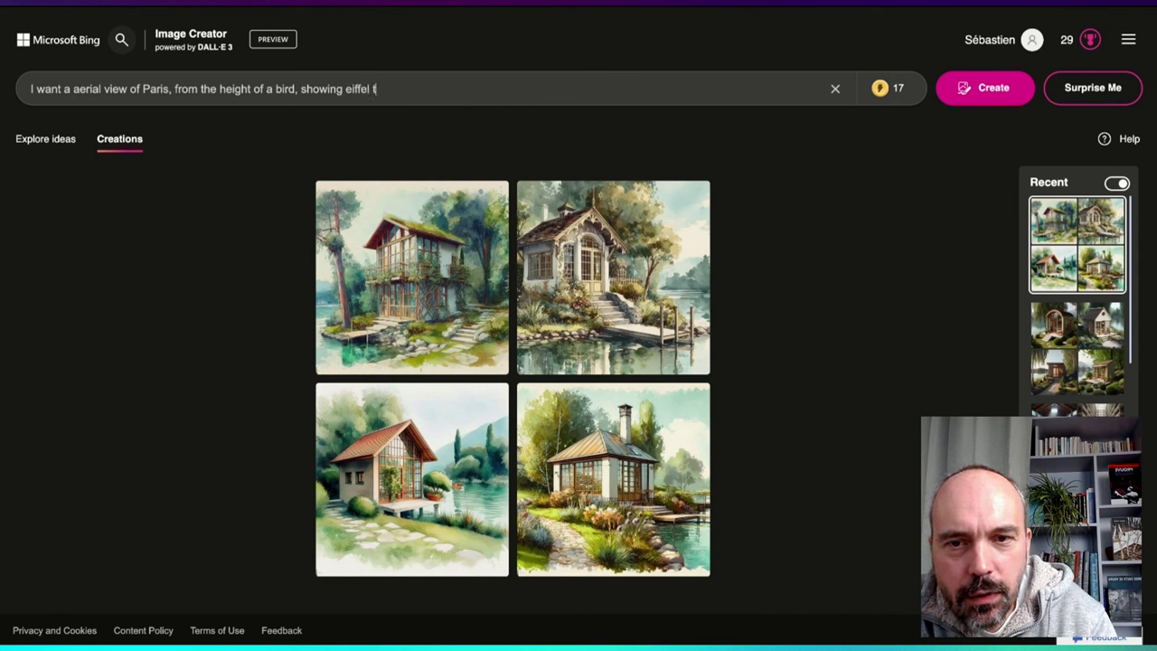
text(ower  and)
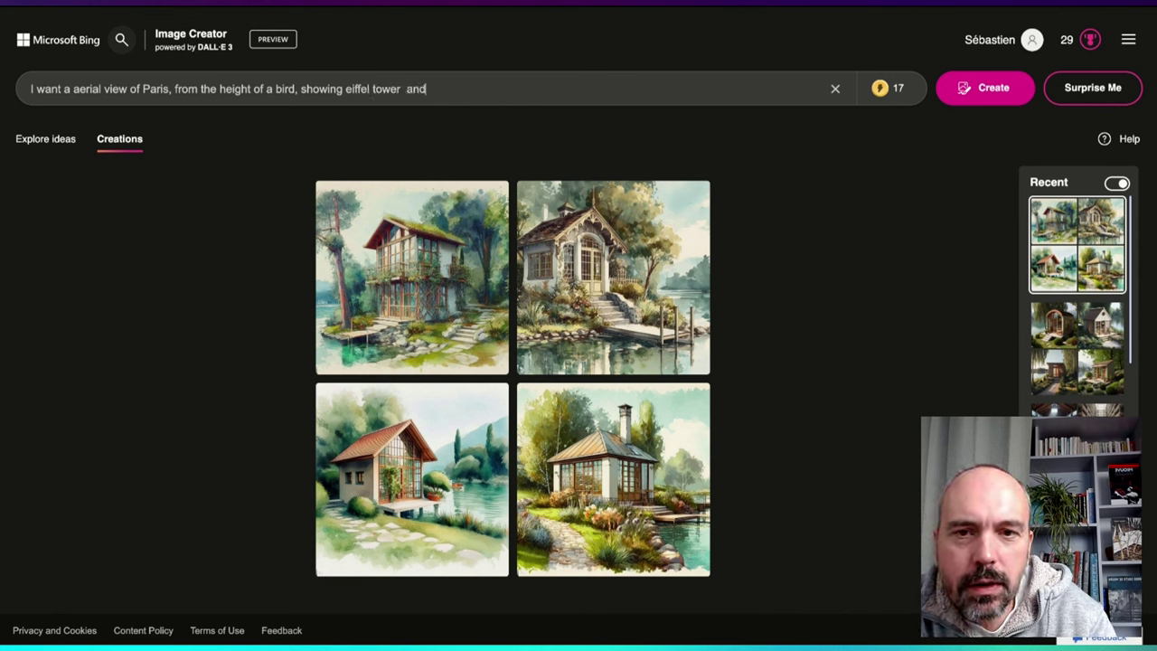
text( with a plane)
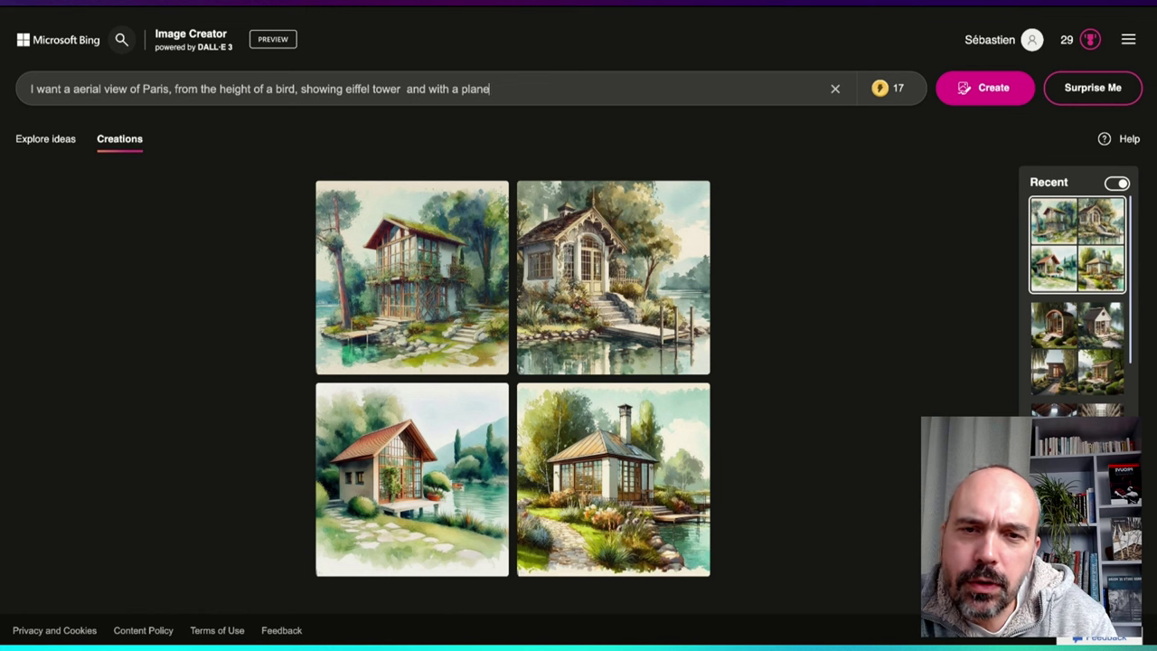
key(BackSpace)
key(BackSpace)
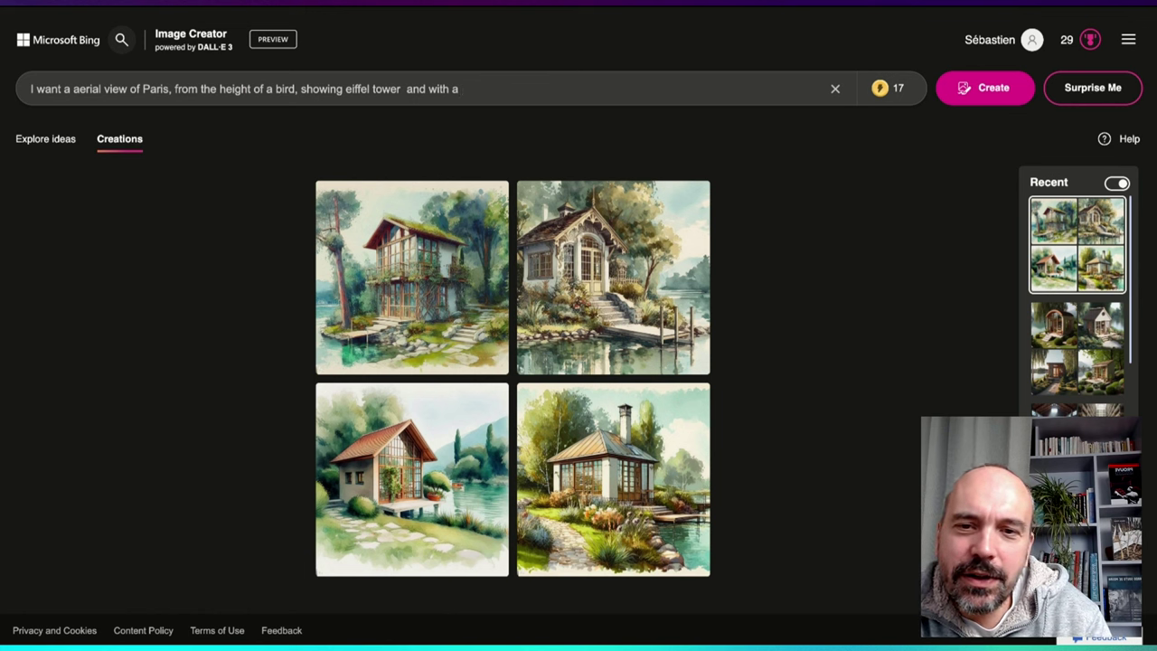
key(BackSpace)
key(BackSpace)
key(BackSpace)
key(BackSpace)
key(BackSpace)
key(BackSpace)
key(BackSpace)
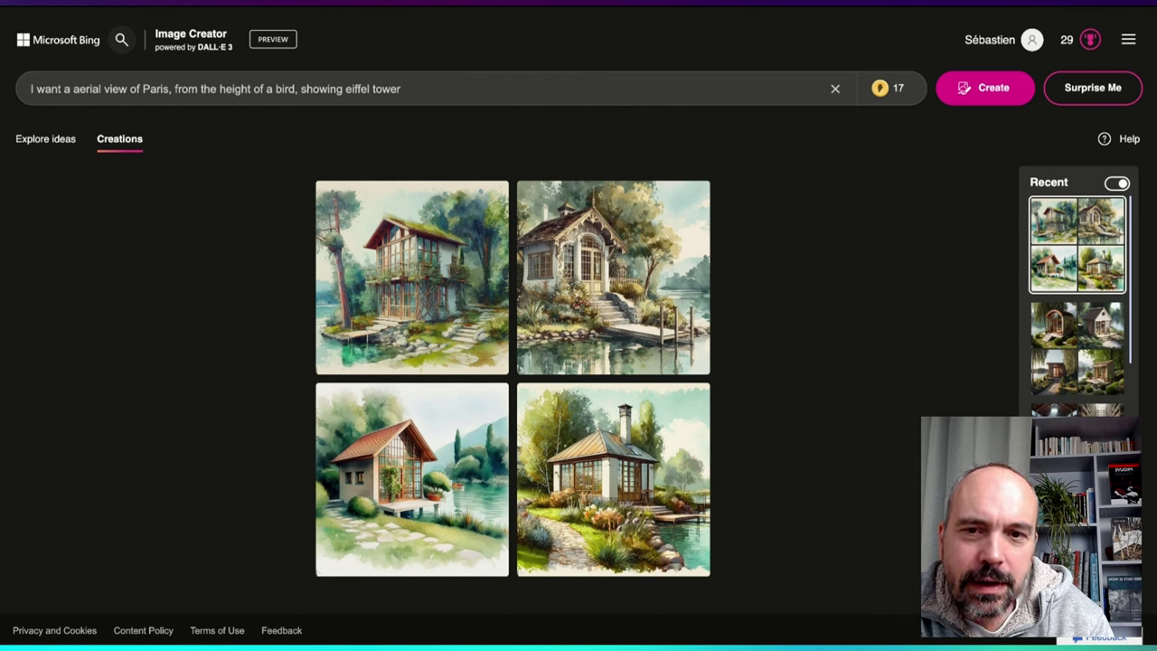
text(in)
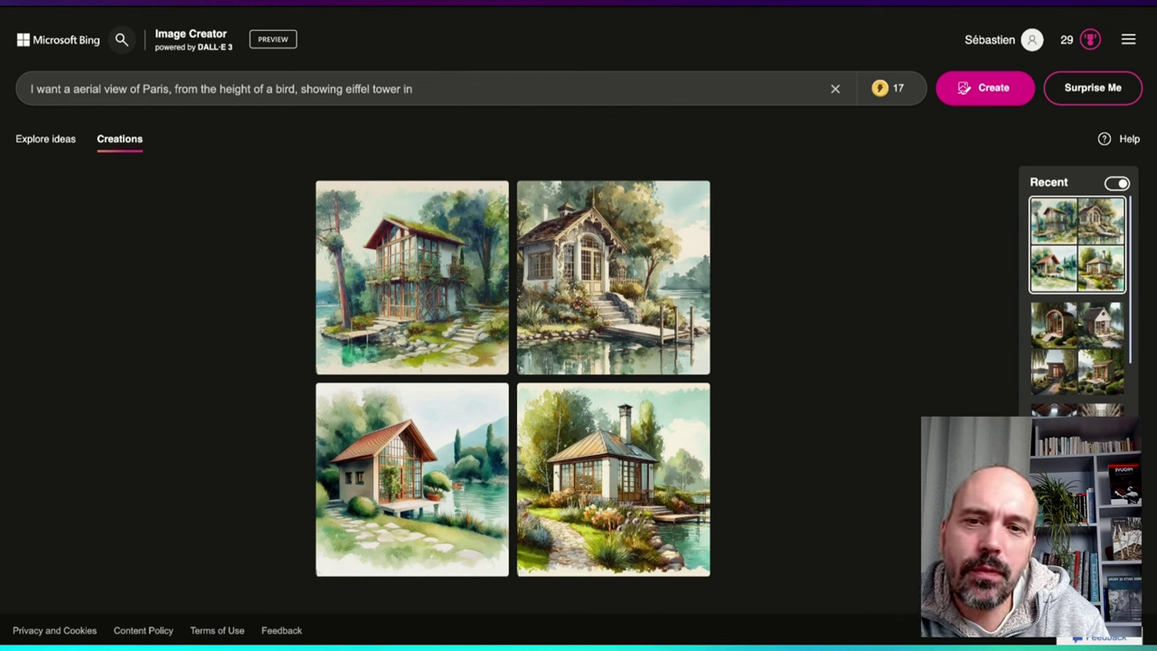
key(BackSpace)
text(n)
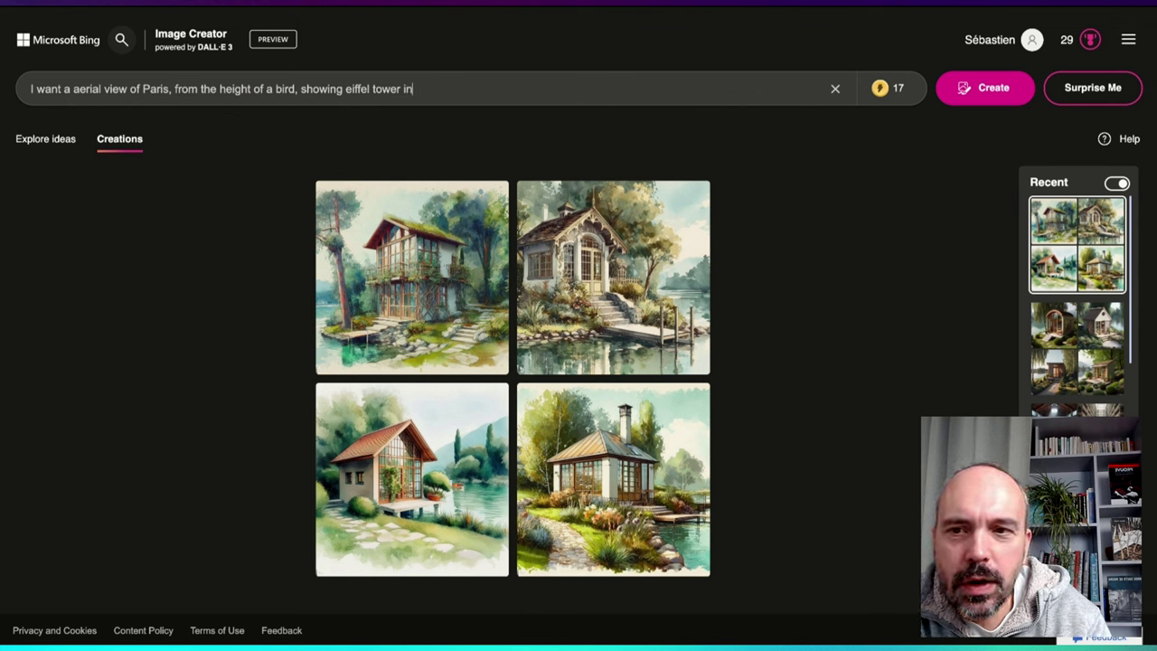
Insert 'futuristic' before 'aerial', append 'and new porject that could have been build in the future', and generate
click(127, 89)
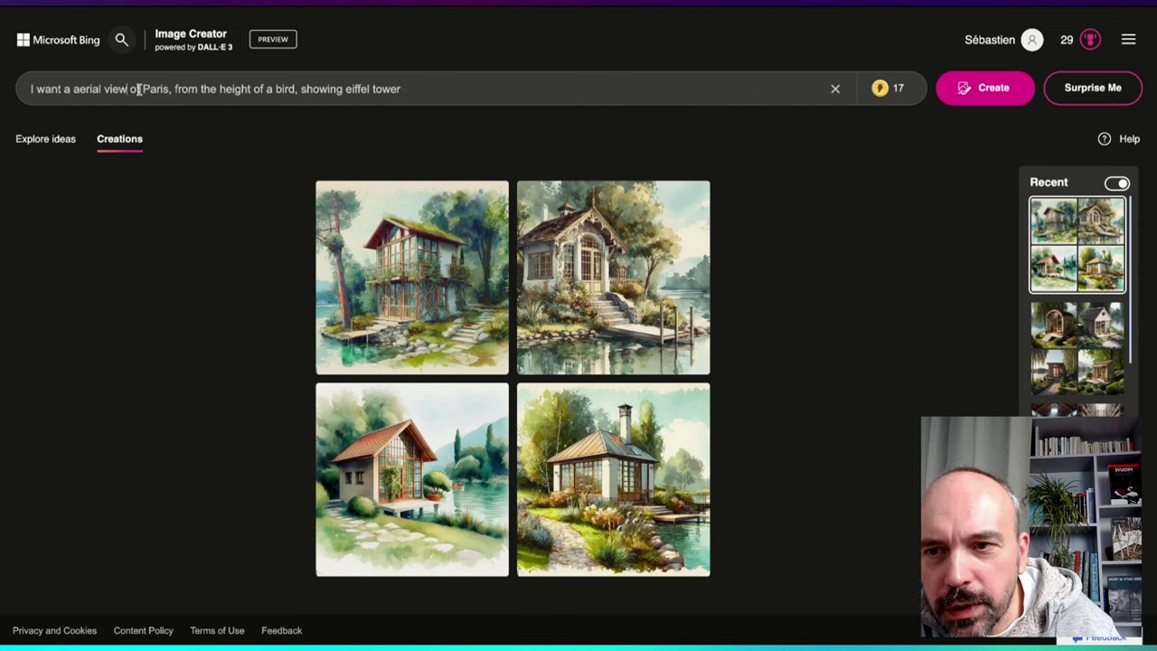
click(73, 89)
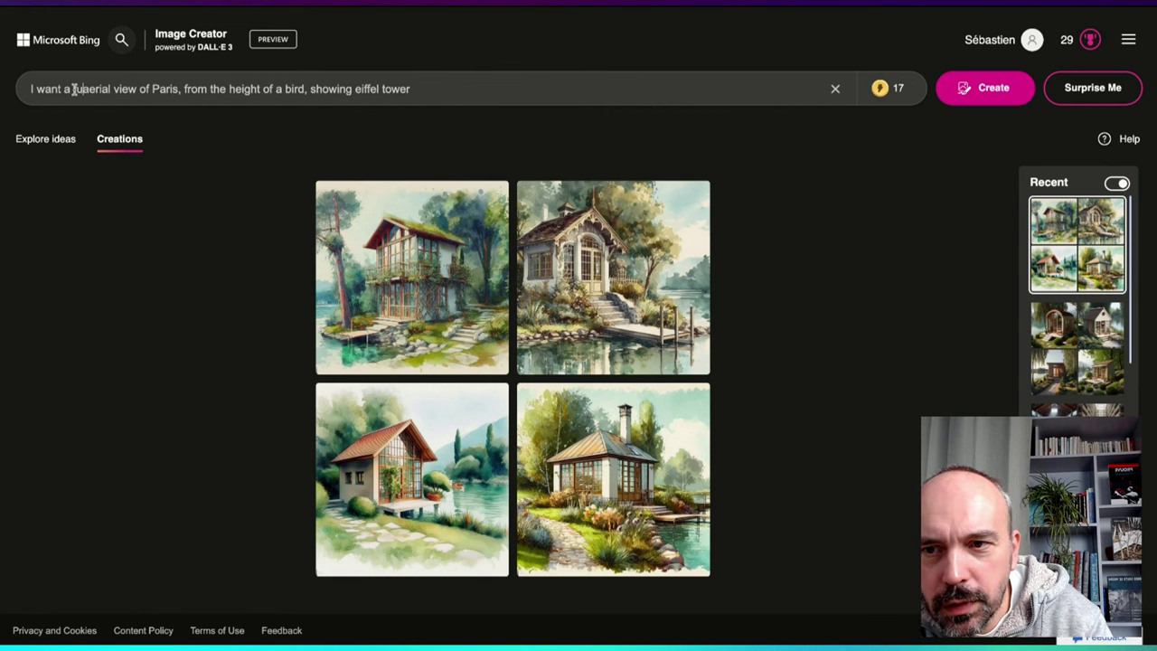
text(futuristic)
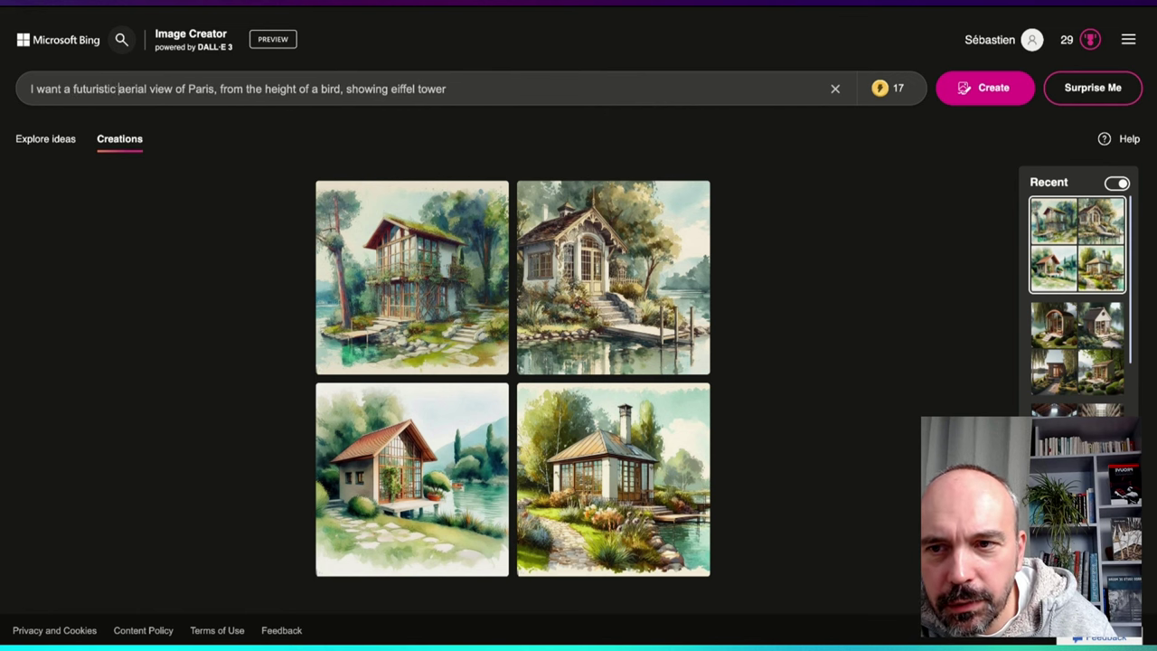
key(ctrl+a)
click(223, 82)
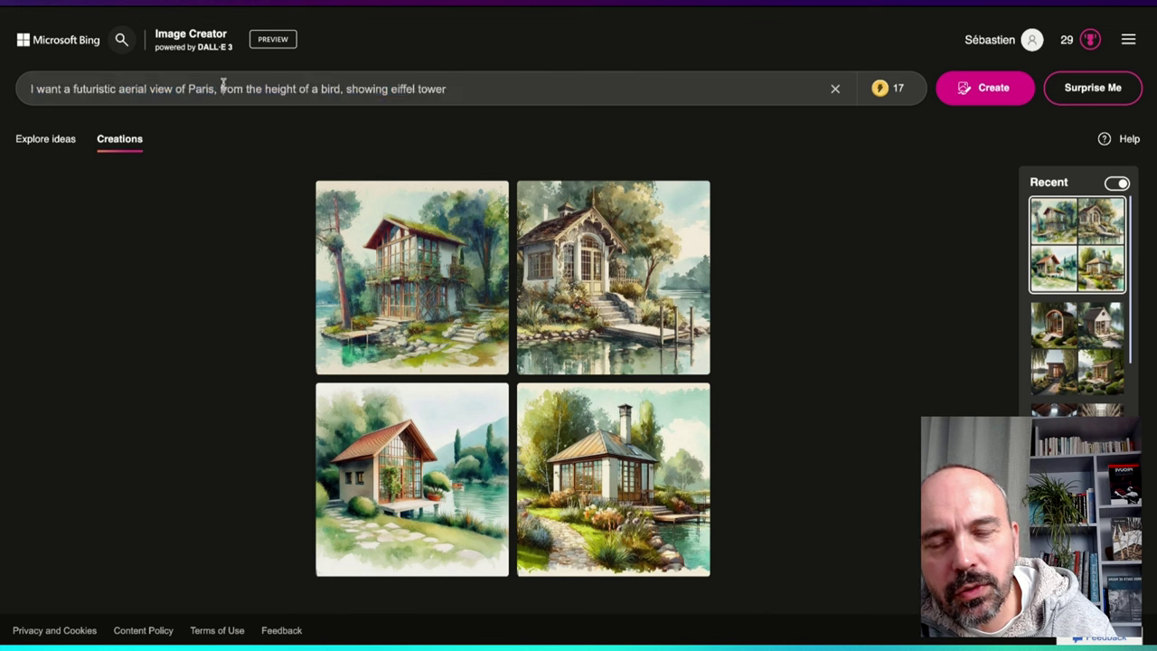
click(464, 87)
text(and )
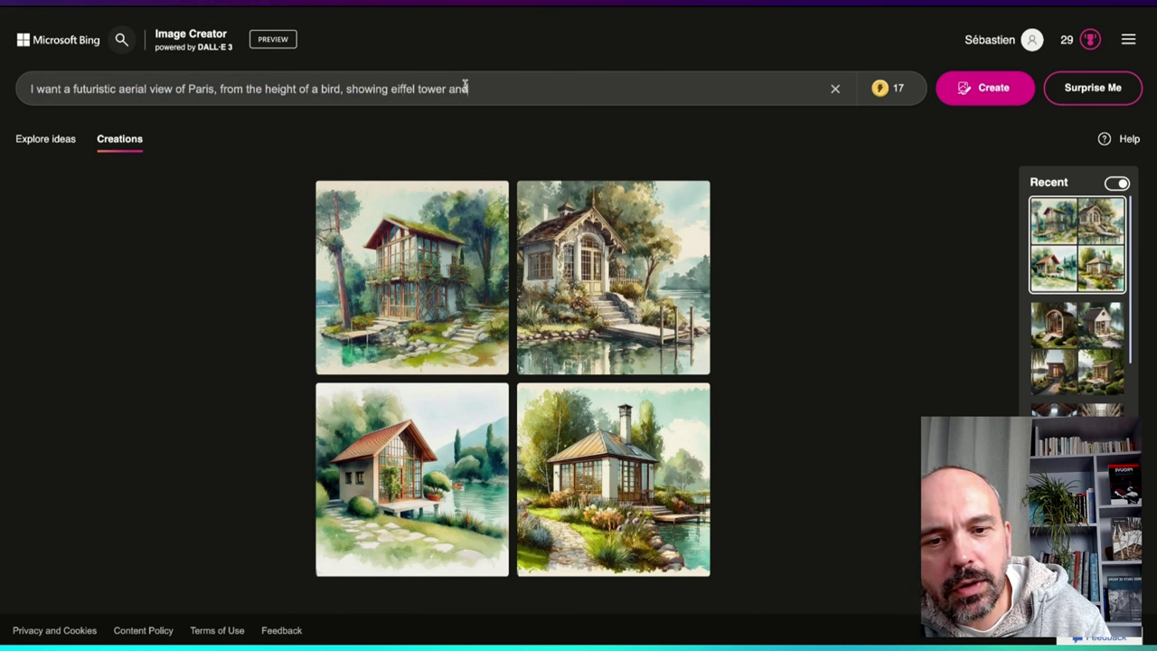
text(new por)
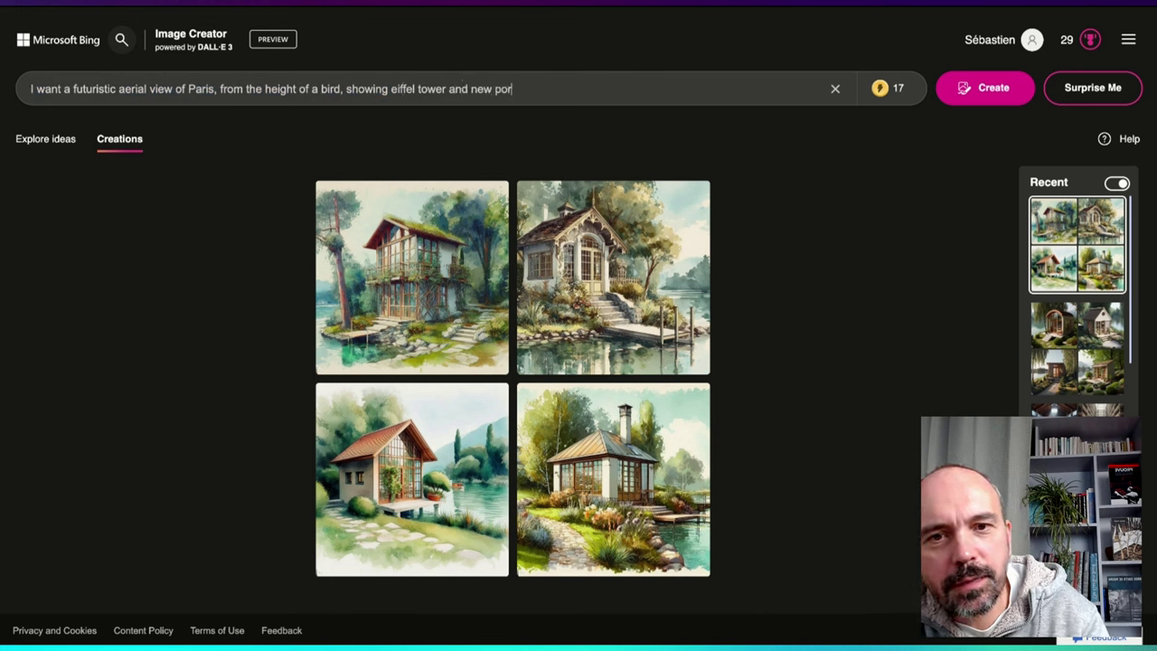
text(ject tha)
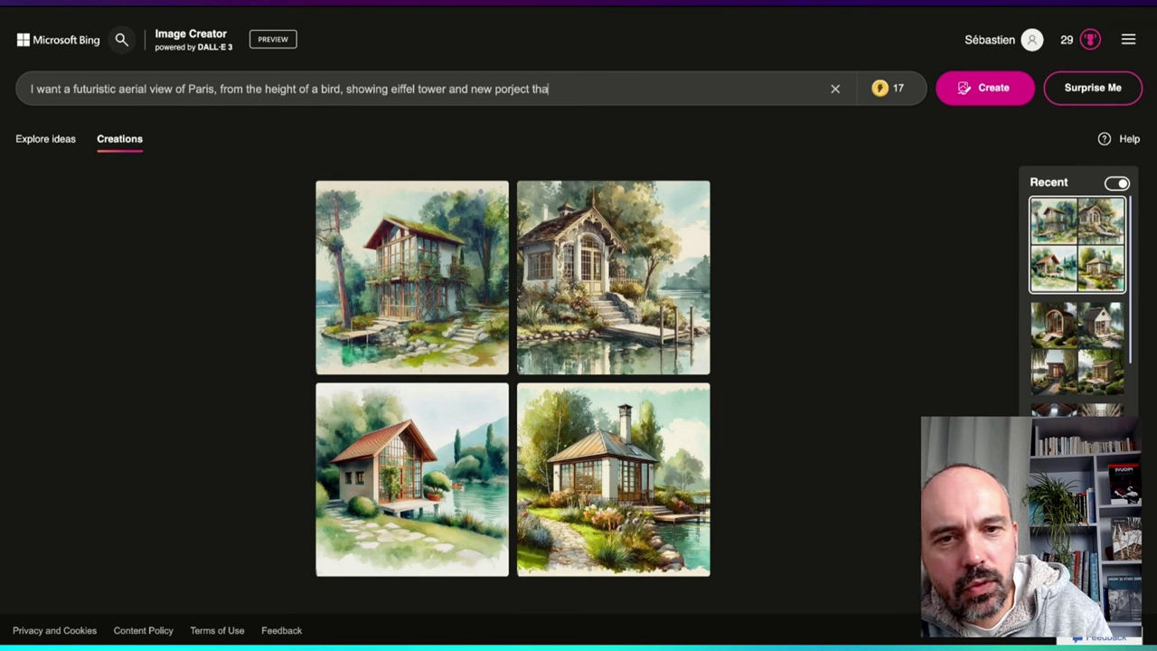
text(t could have been build in the futur)
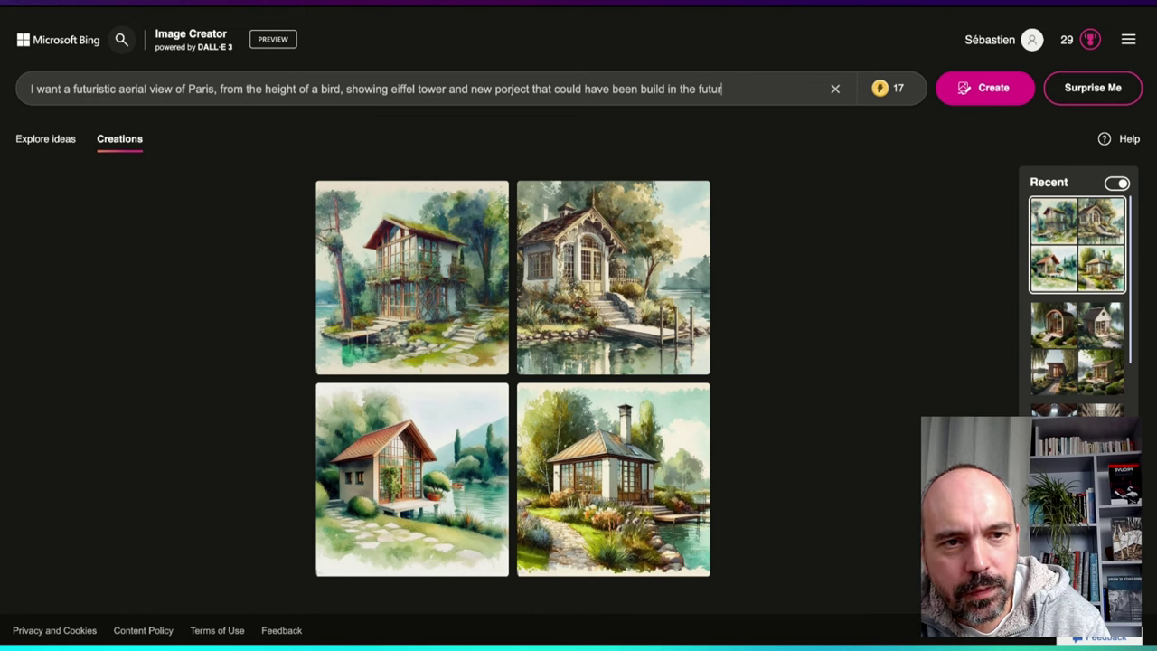
text(e)
click(983, 89)
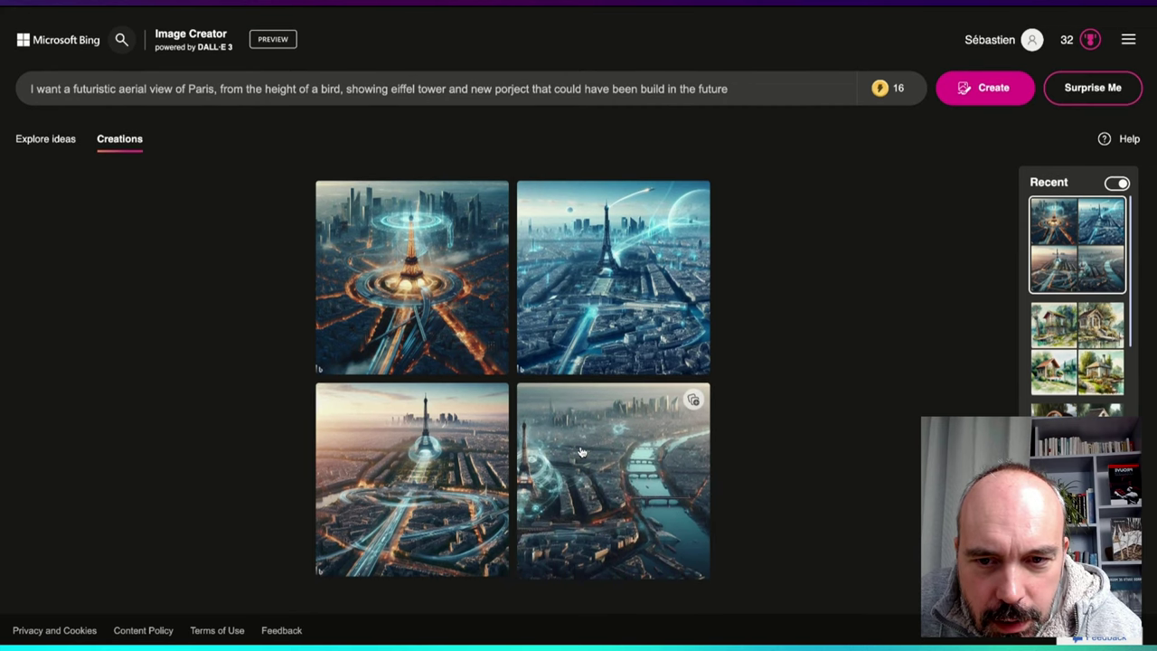
View the bottom-left and top-right futuristic Paris images full size, closing each afterwards
click(435, 498)
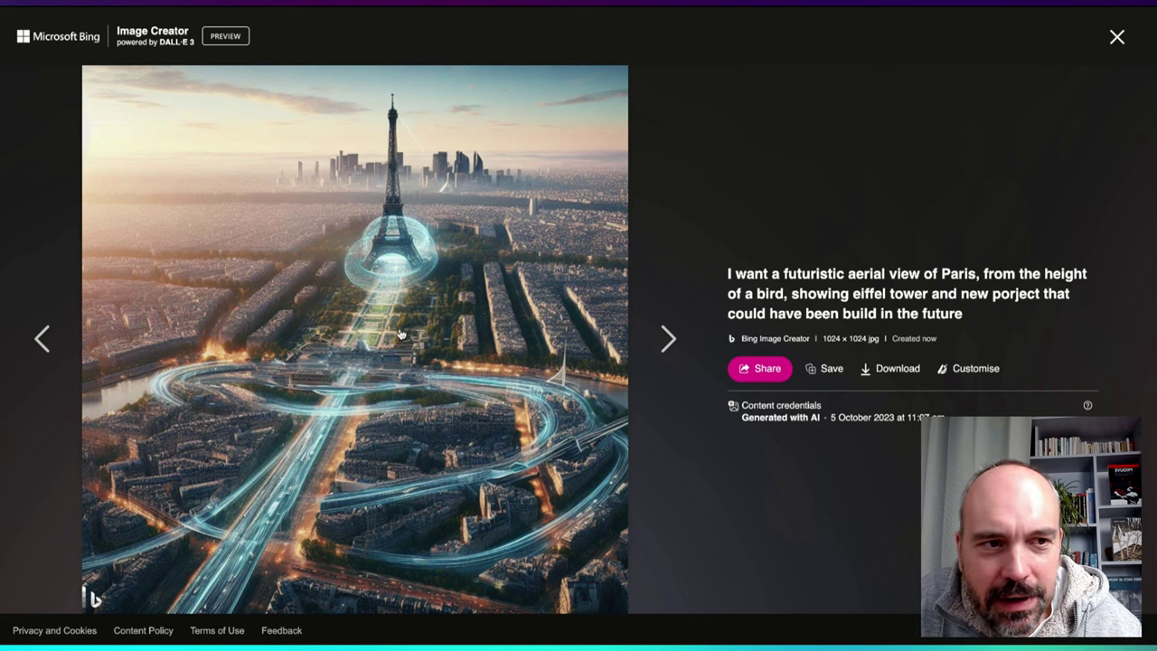
click(1118, 37)
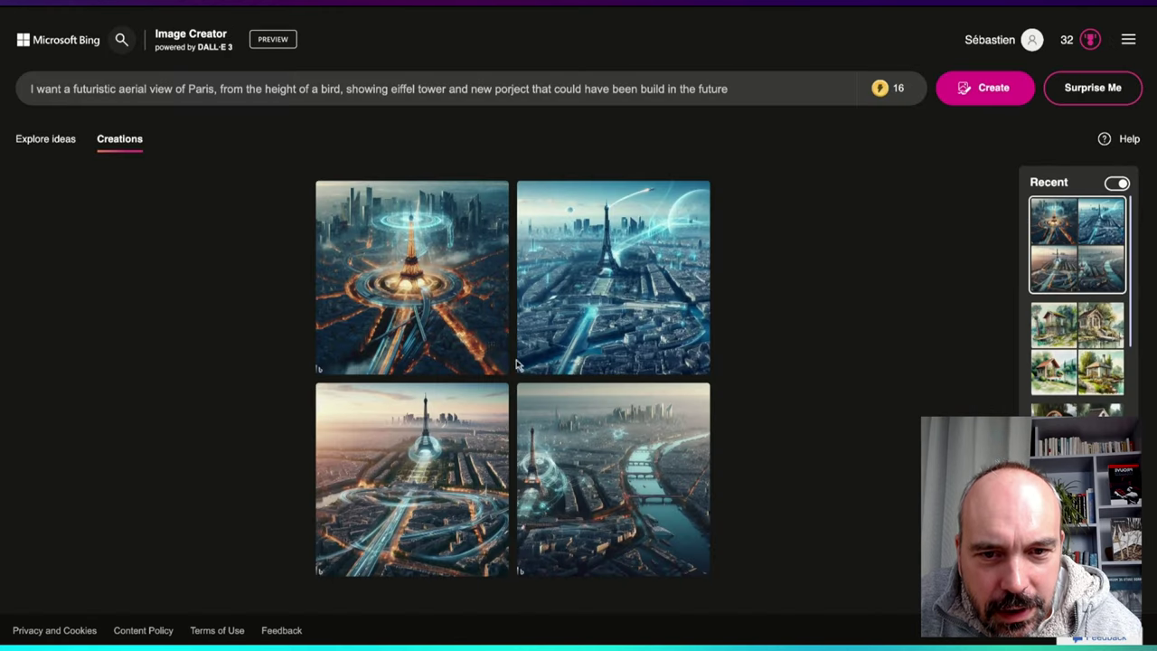
click(635, 295)
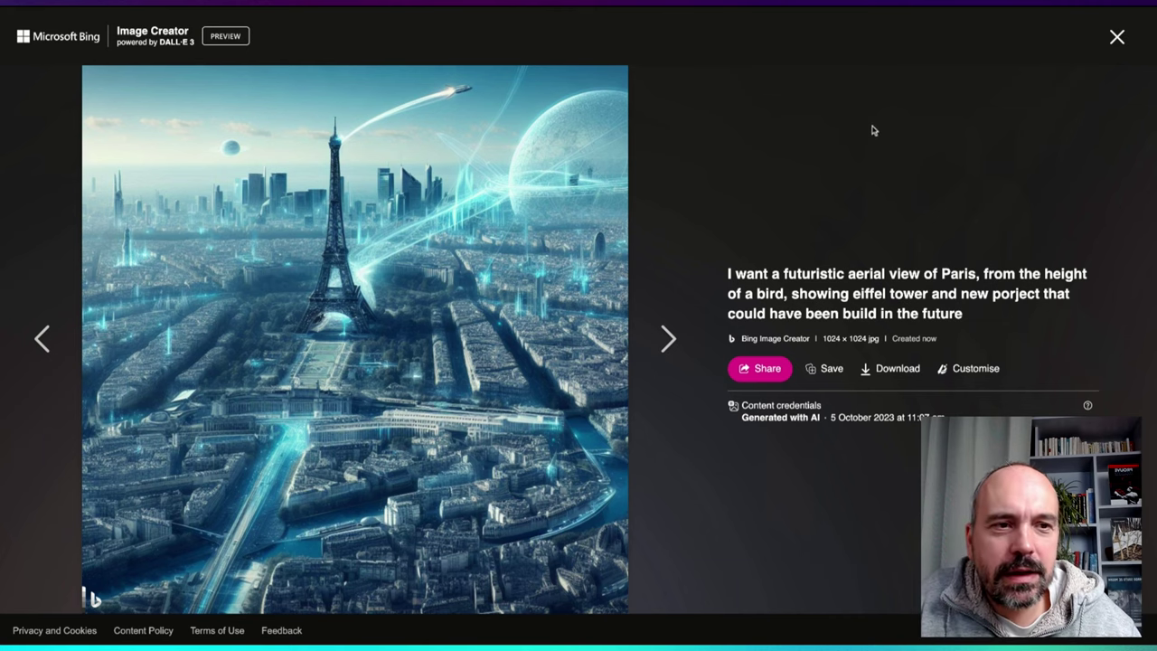
click(1117, 38)
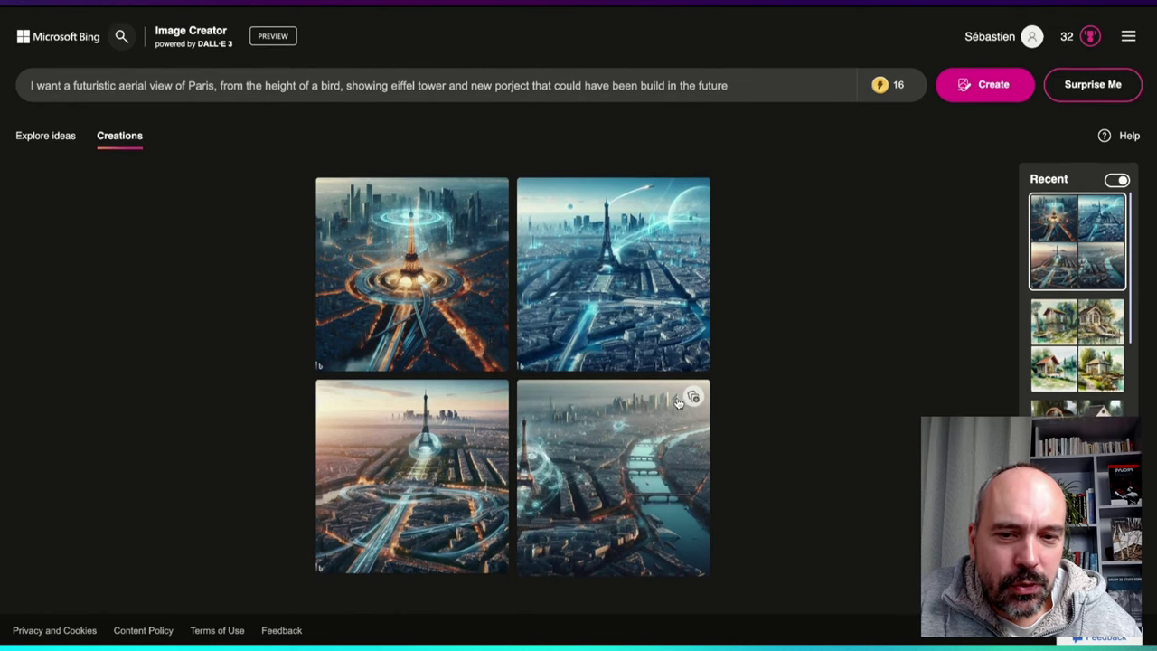
mouse_move(903, 105)
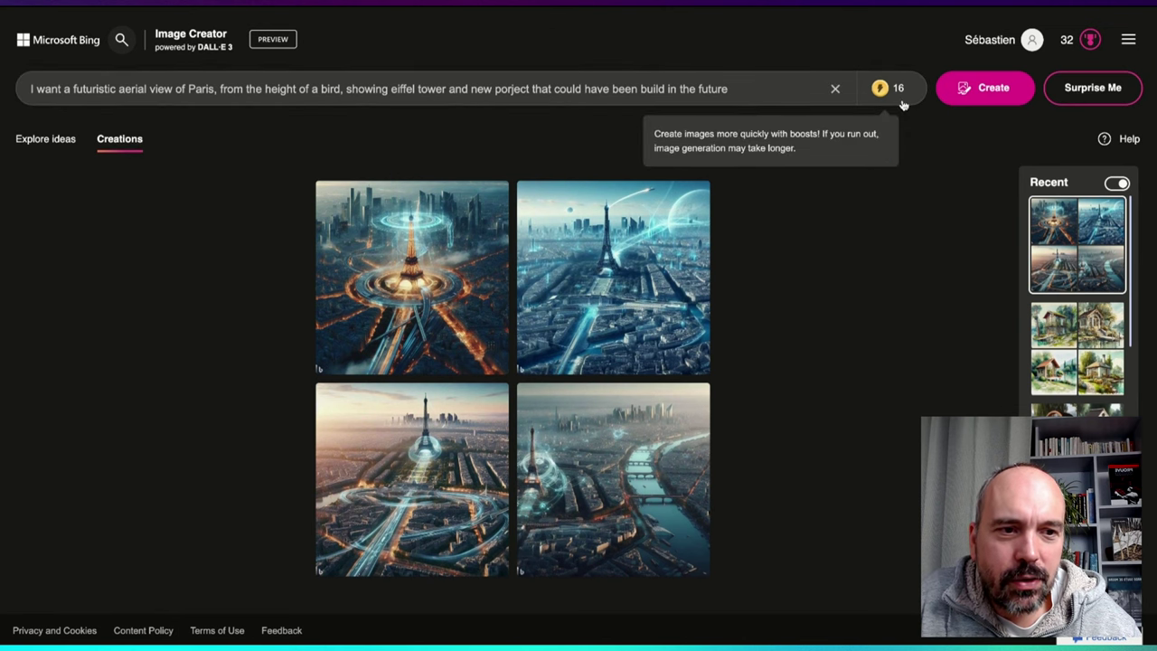
Reload the watercolour garden-house creation, then the plain 'close to a lake' garden-house grid, from Recent
click(1053, 322)
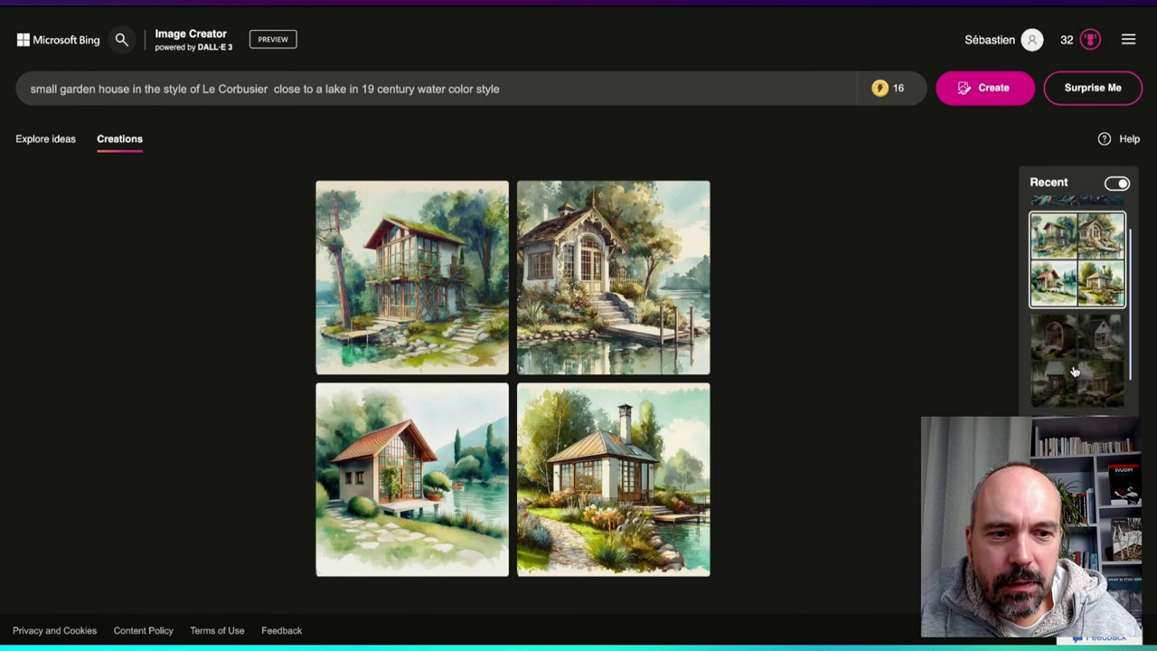
click(1075, 366)
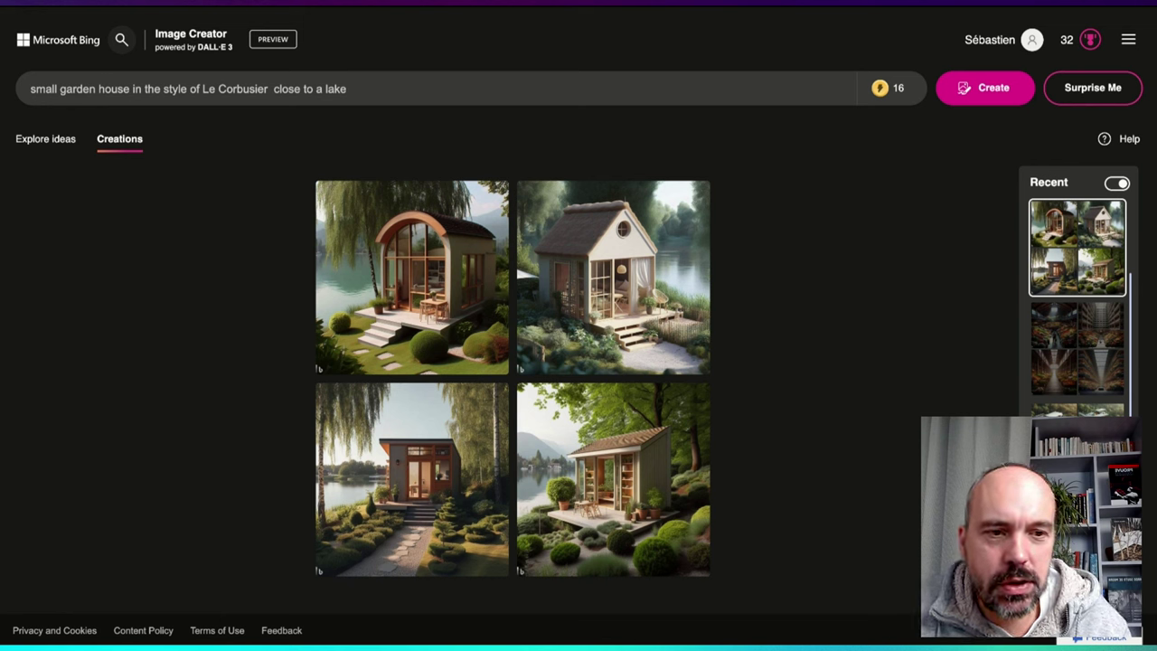
Open the arched-roof lakeside garden house image full size and show its Save options
click(446, 330)
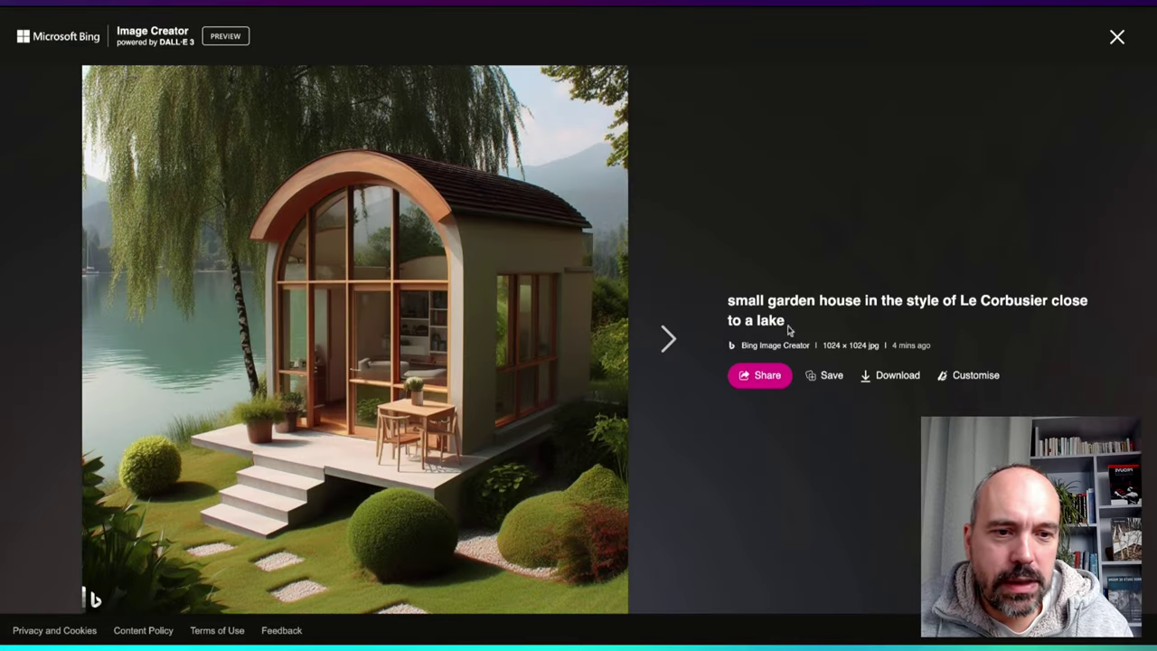
click(821, 374)
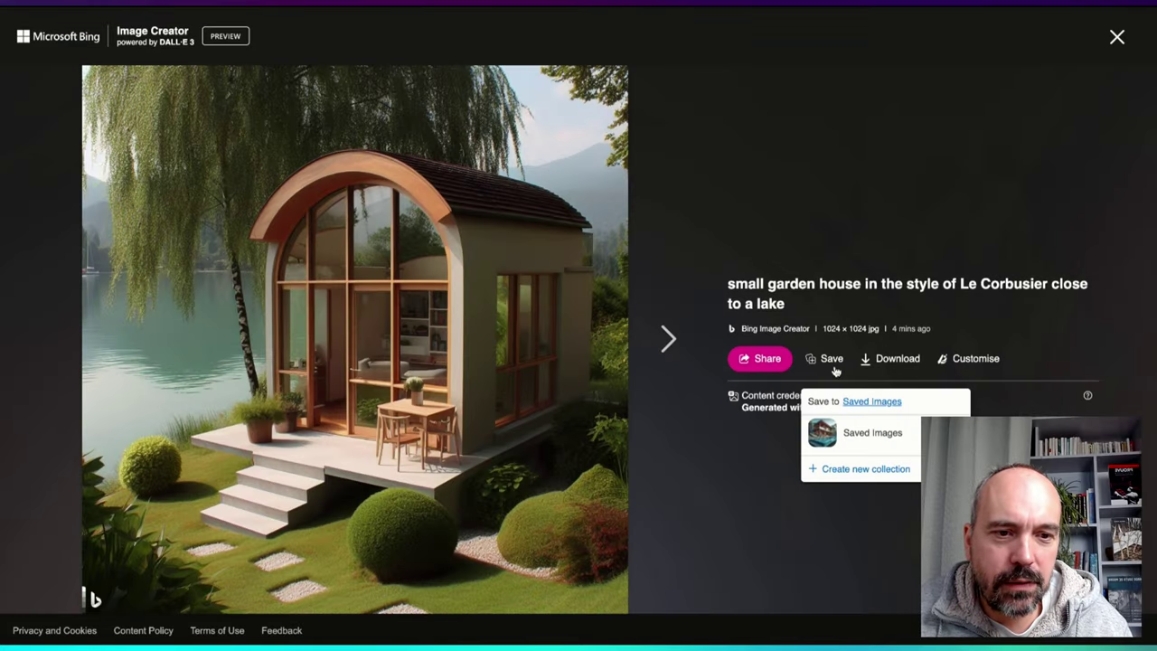